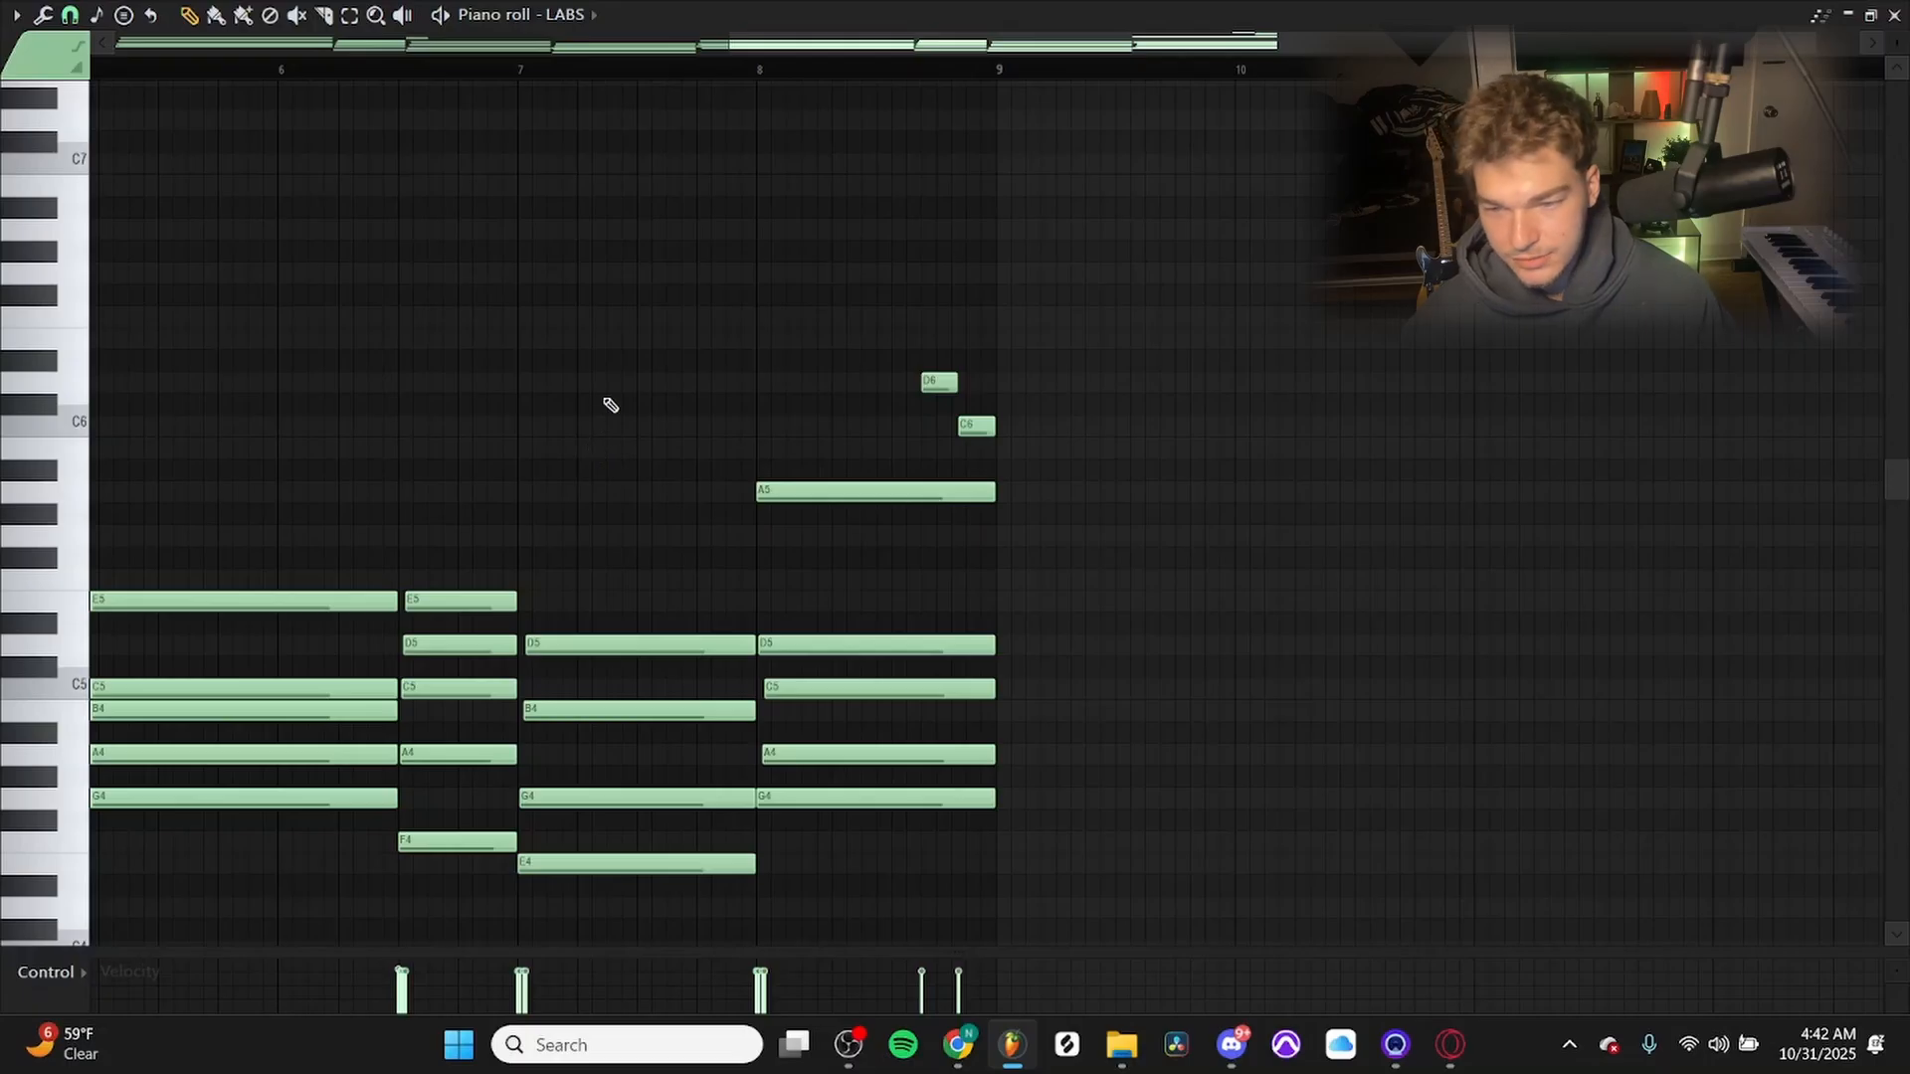
# Add G5 and B5 to the first chord's selection, and lower its B5 note by one octave to B4.
pyautogui.hscroll(-1, 677, 290)
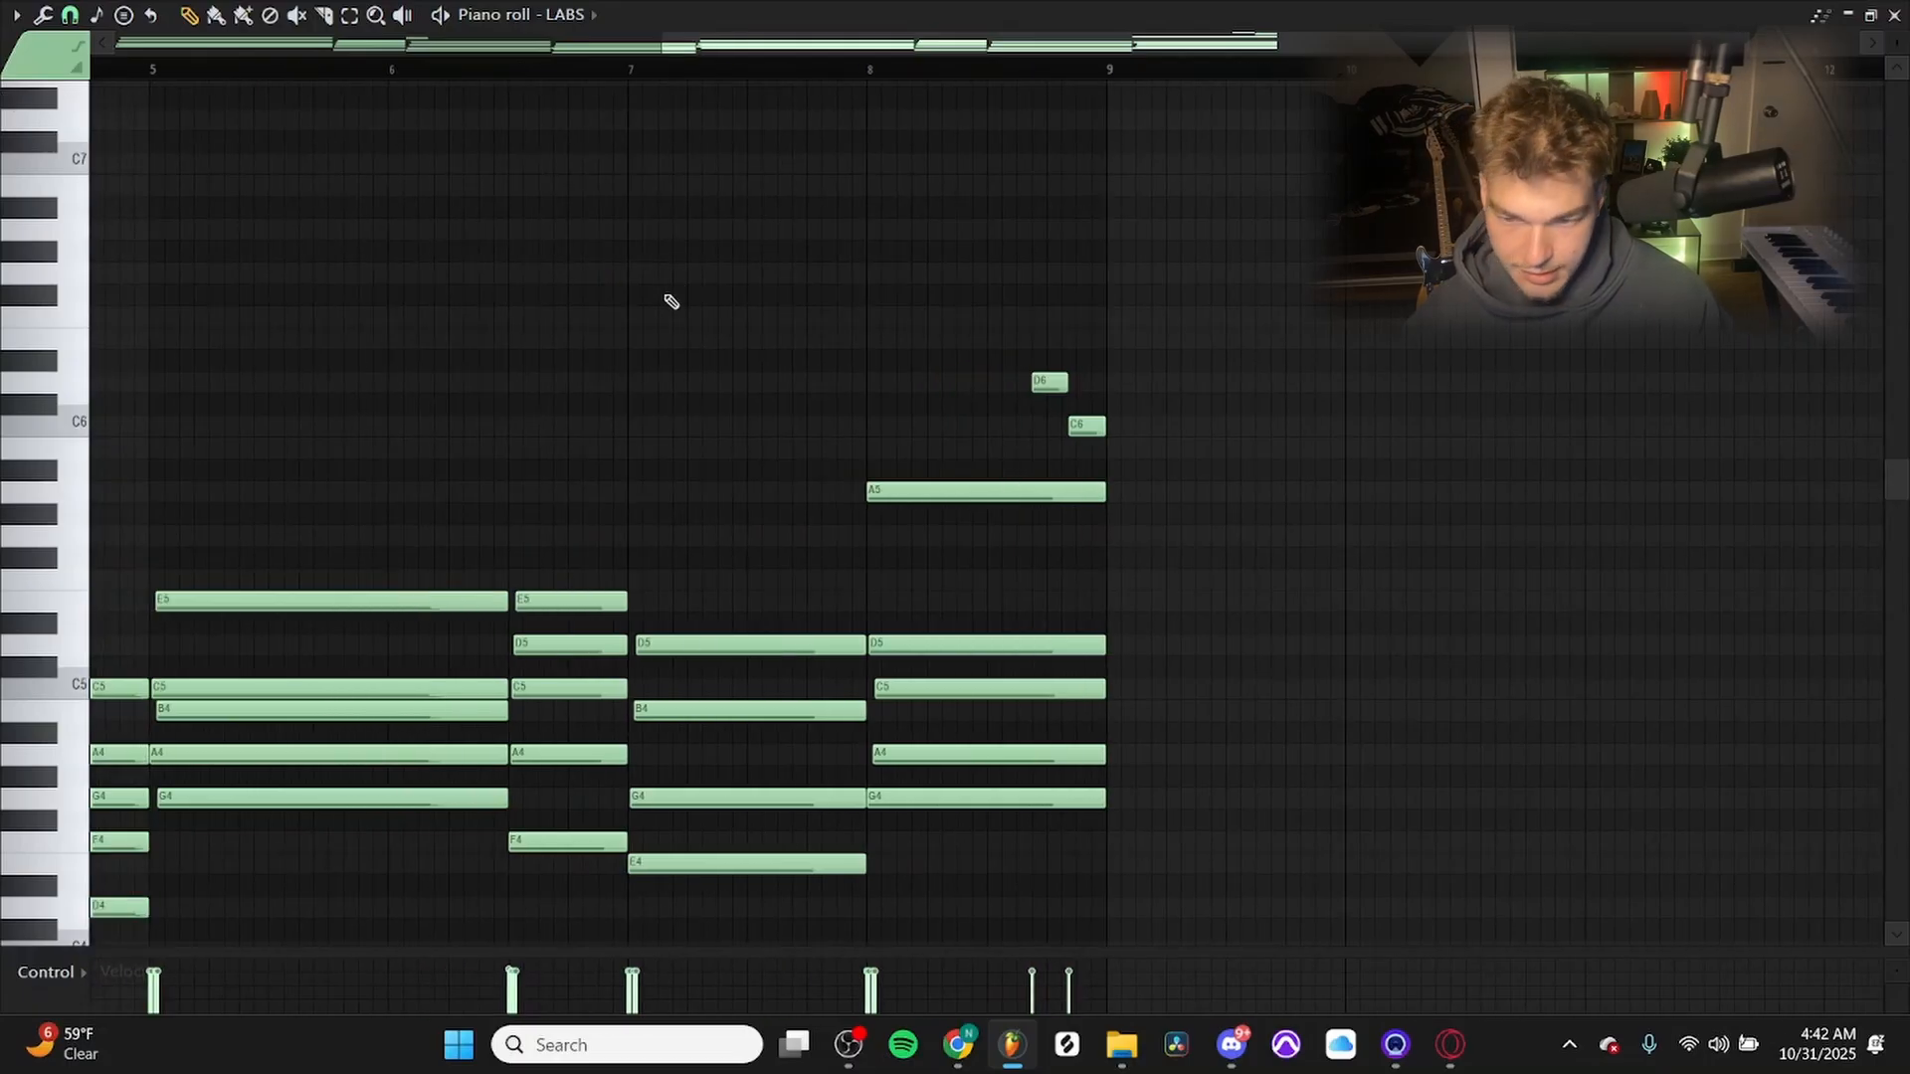
pyautogui.scroll(-3, 637, 378)
pyautogui.scroll(4, 1040, 390)
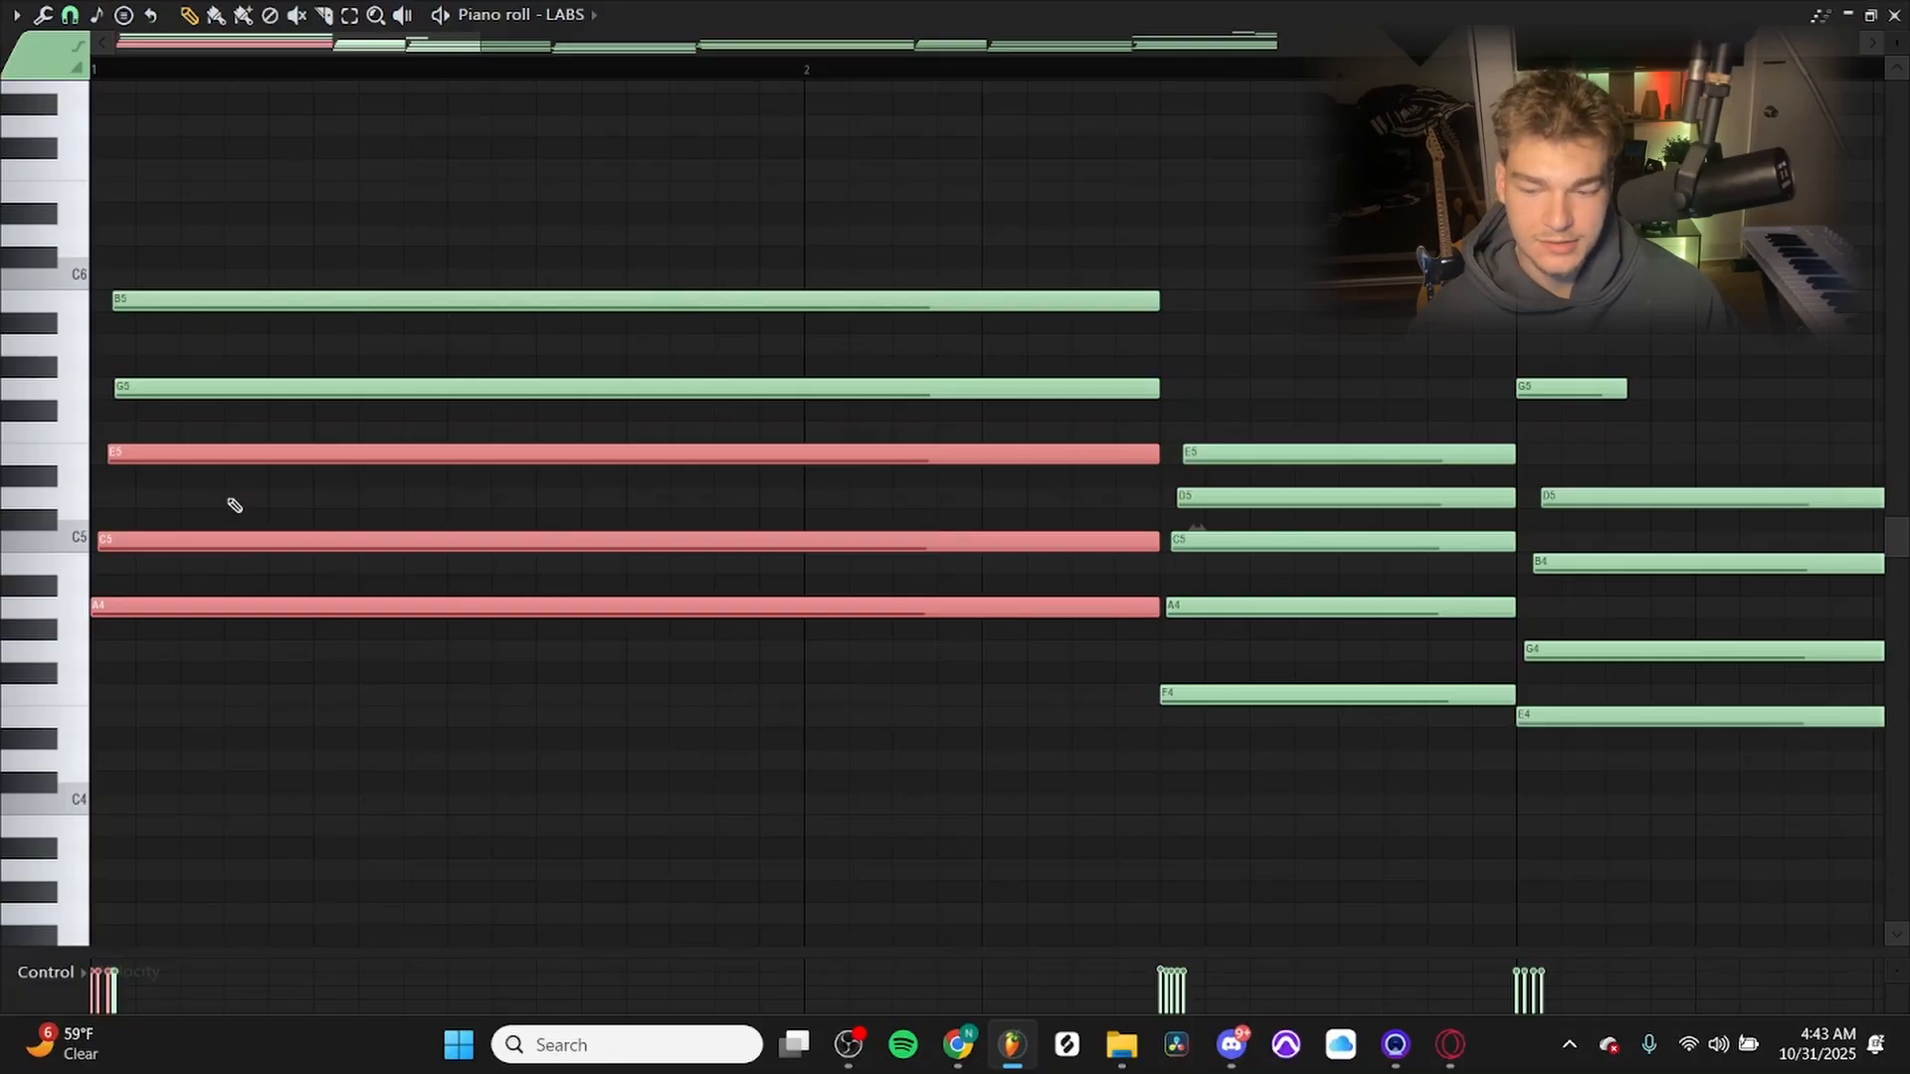
pyautogui.keyDown('ctrl'); pyautogui.keyDown('shift'); pyautogui.click(278, 386); pyautogui.keyUp('shift'); pyautogui.keyUp('ctrl')
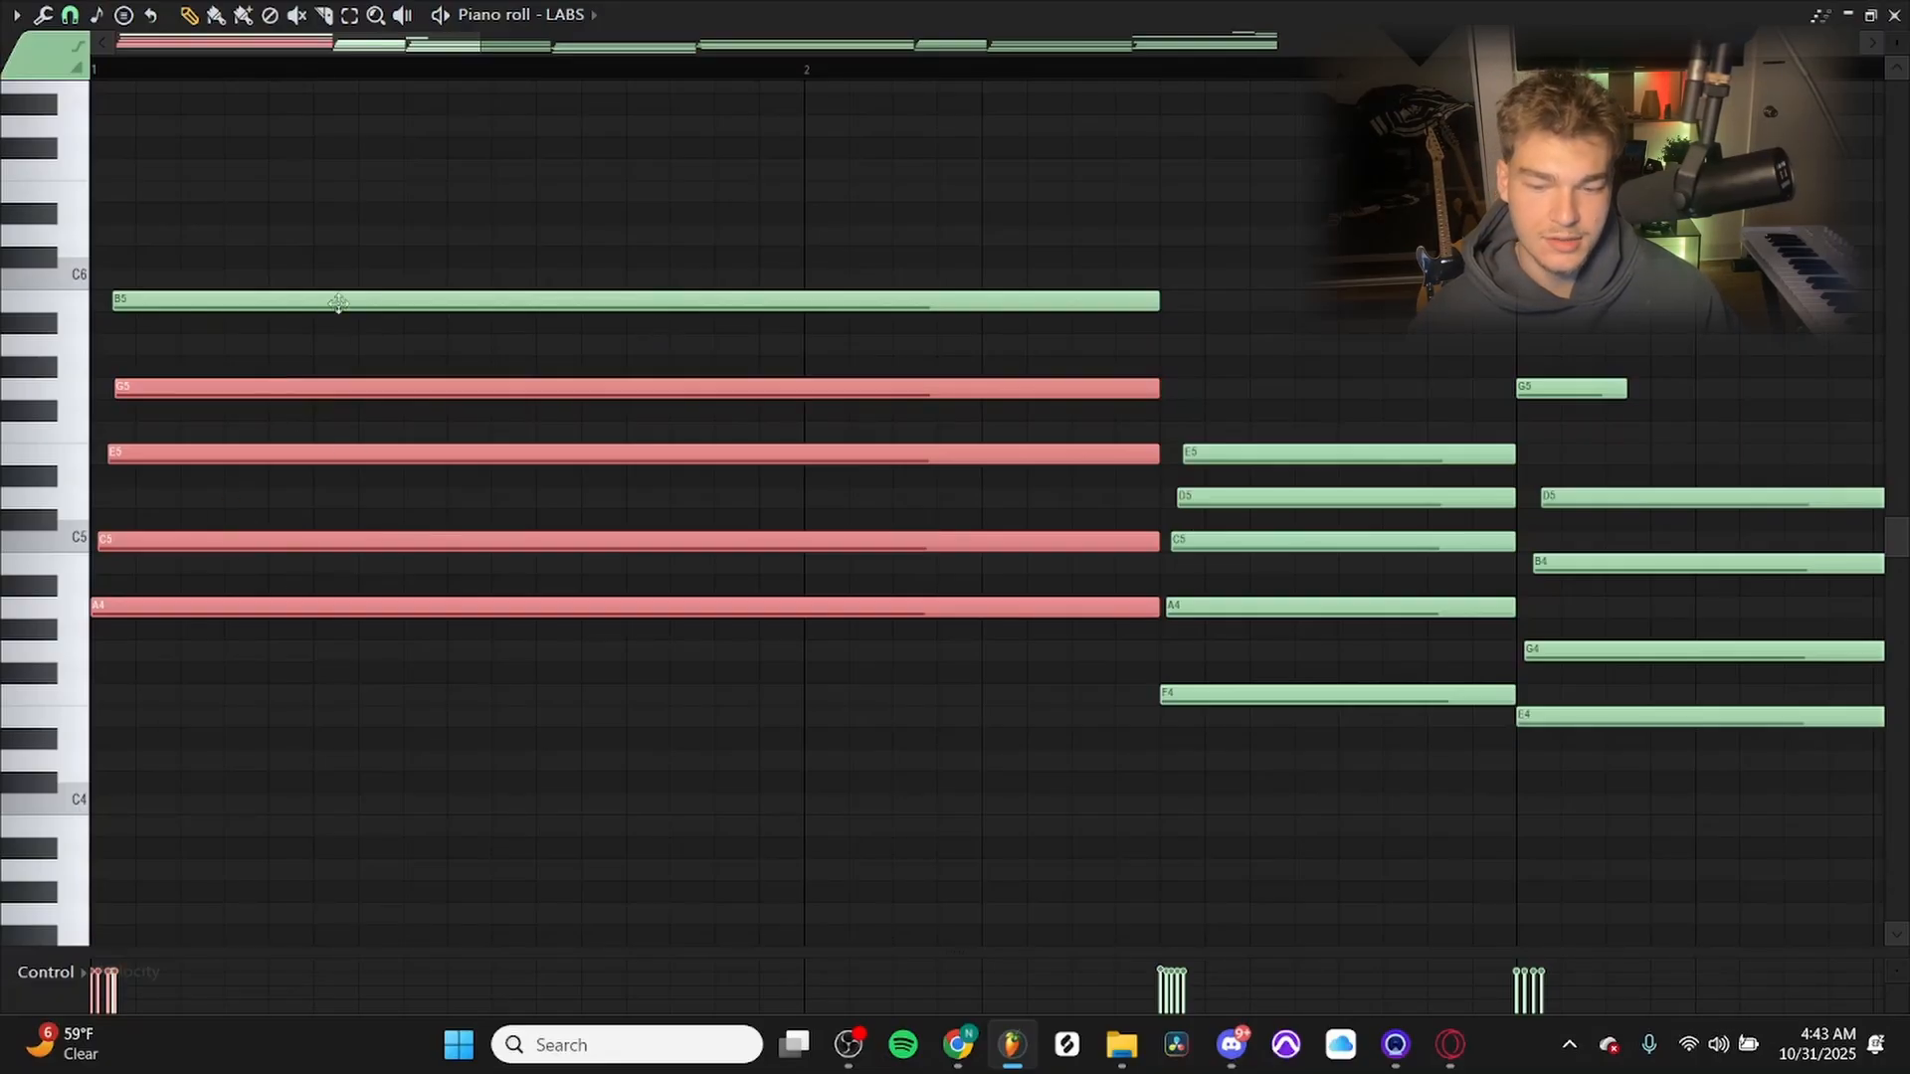
pyautogui.keyDown('ctrl'); pyautogui.keyDown('shift'); pyautogui.click(527, 294); pyautogui.keyUp('shift'); pyautogui.keyUp('ctrl')
pyautogui.moveTo(602, 204); pyautogui.dragTo(667, 353)
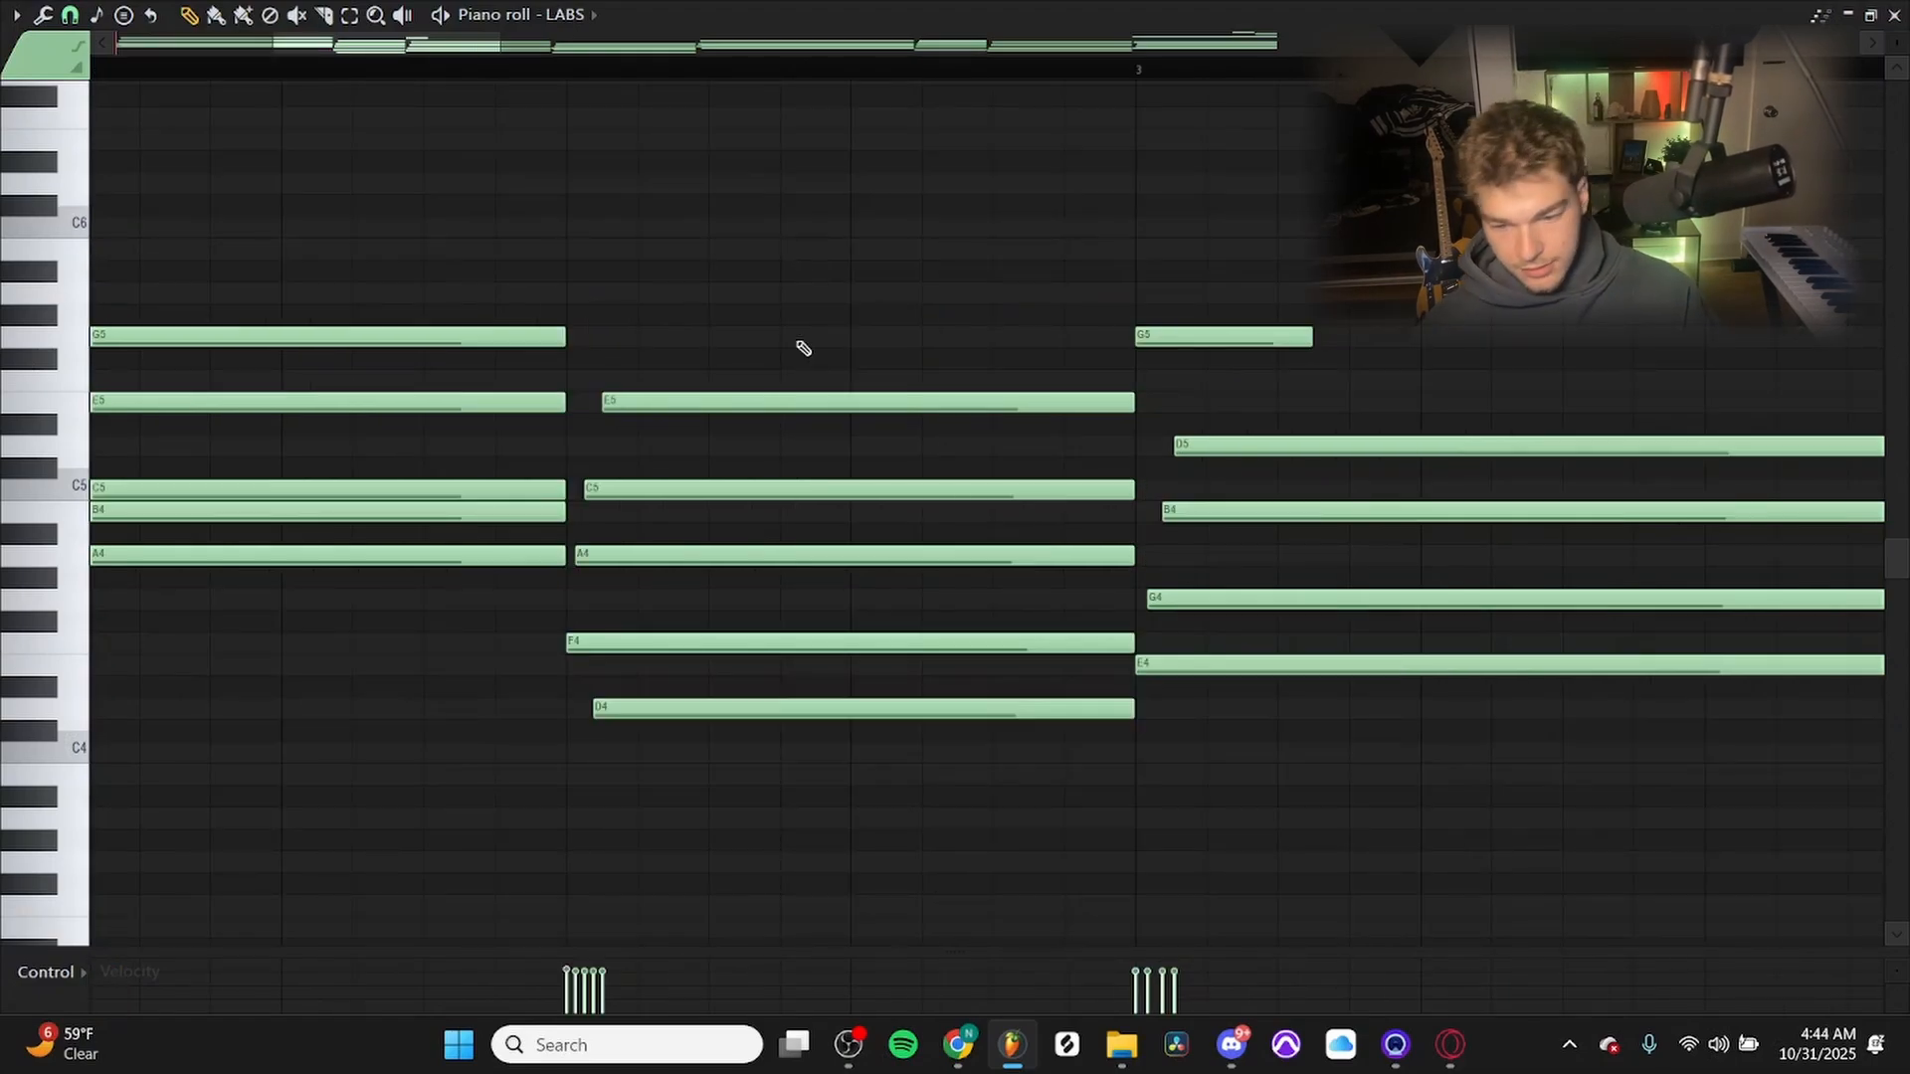
# Raise the low D4 note of the second chord by one octave to D5.
pyautogui.moveTo(725, 703); pyautogui.dragTo(830, 778)
pyautogui.hotkey('ctrl', 'Up')
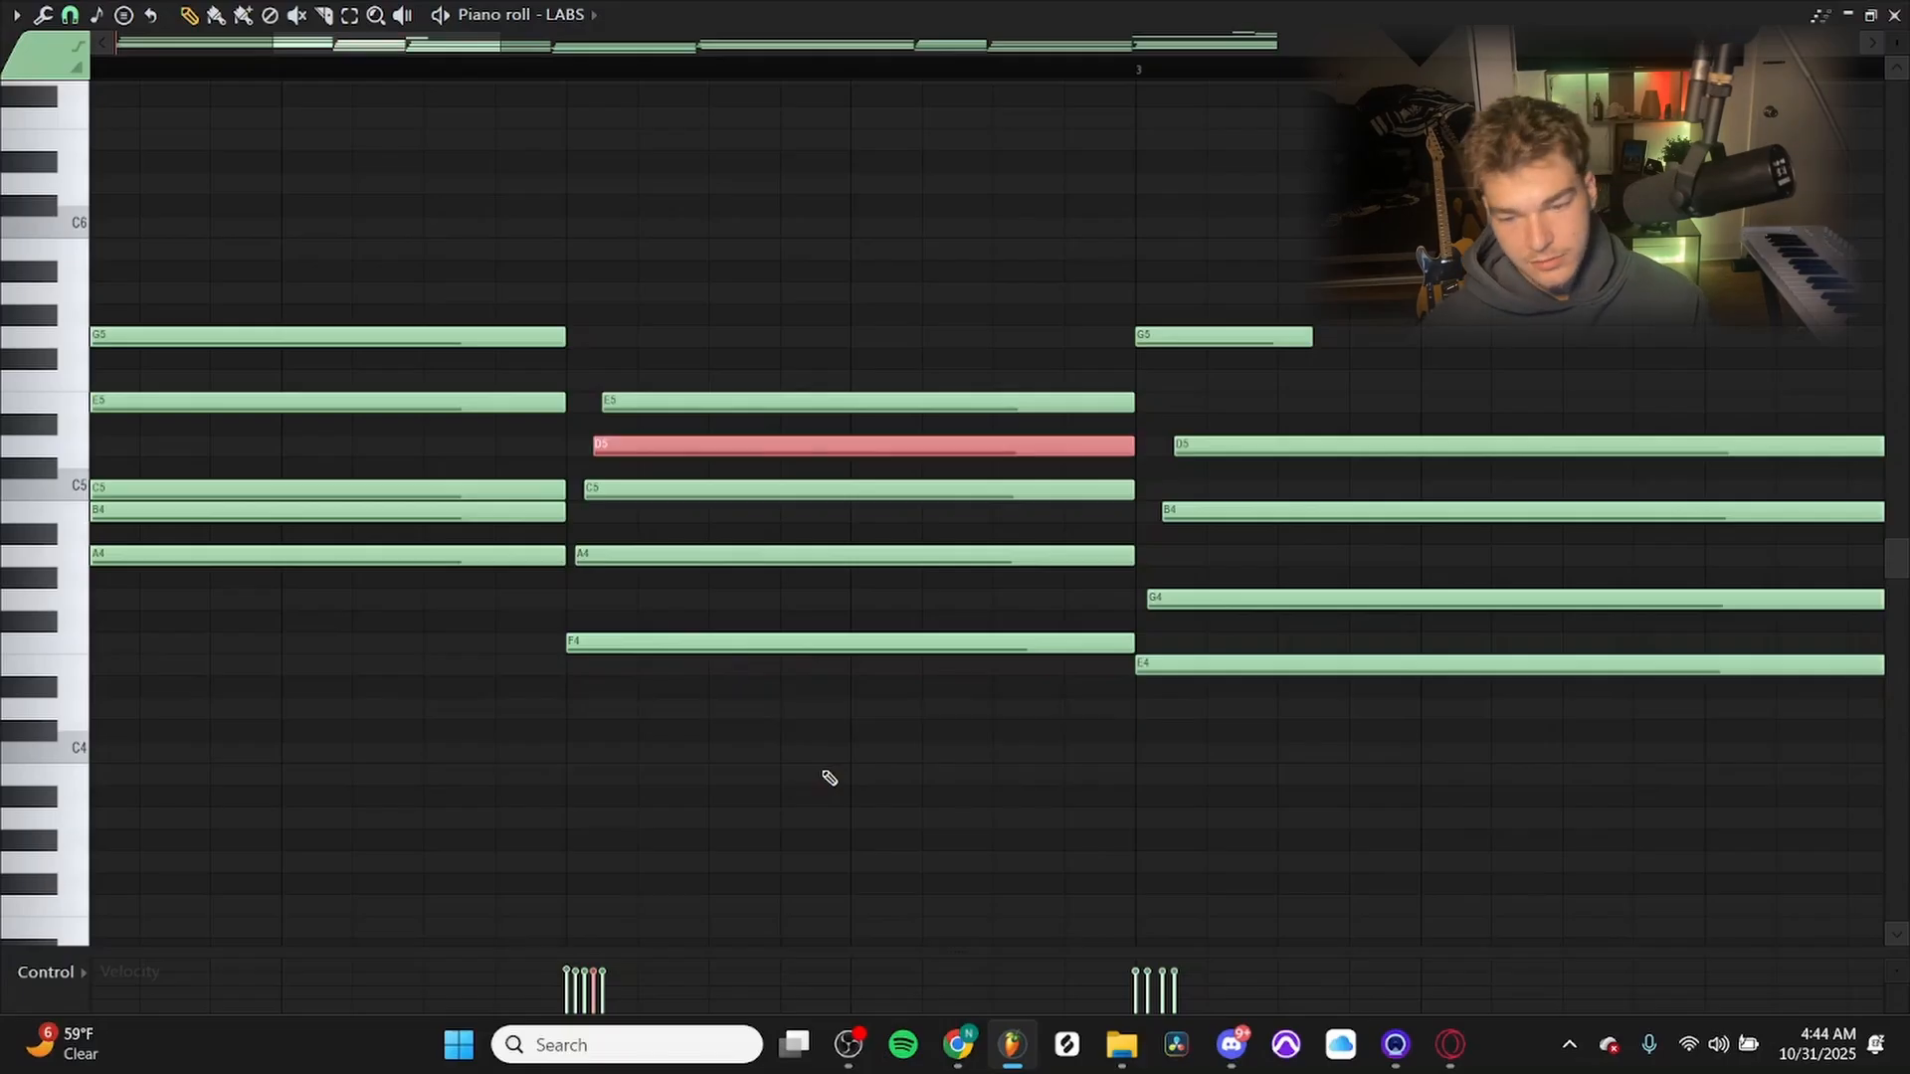
pyautogui.keyDown('ctrl'); pyautogui.click(870, 593); pyautogui.keyUp('ctrl')
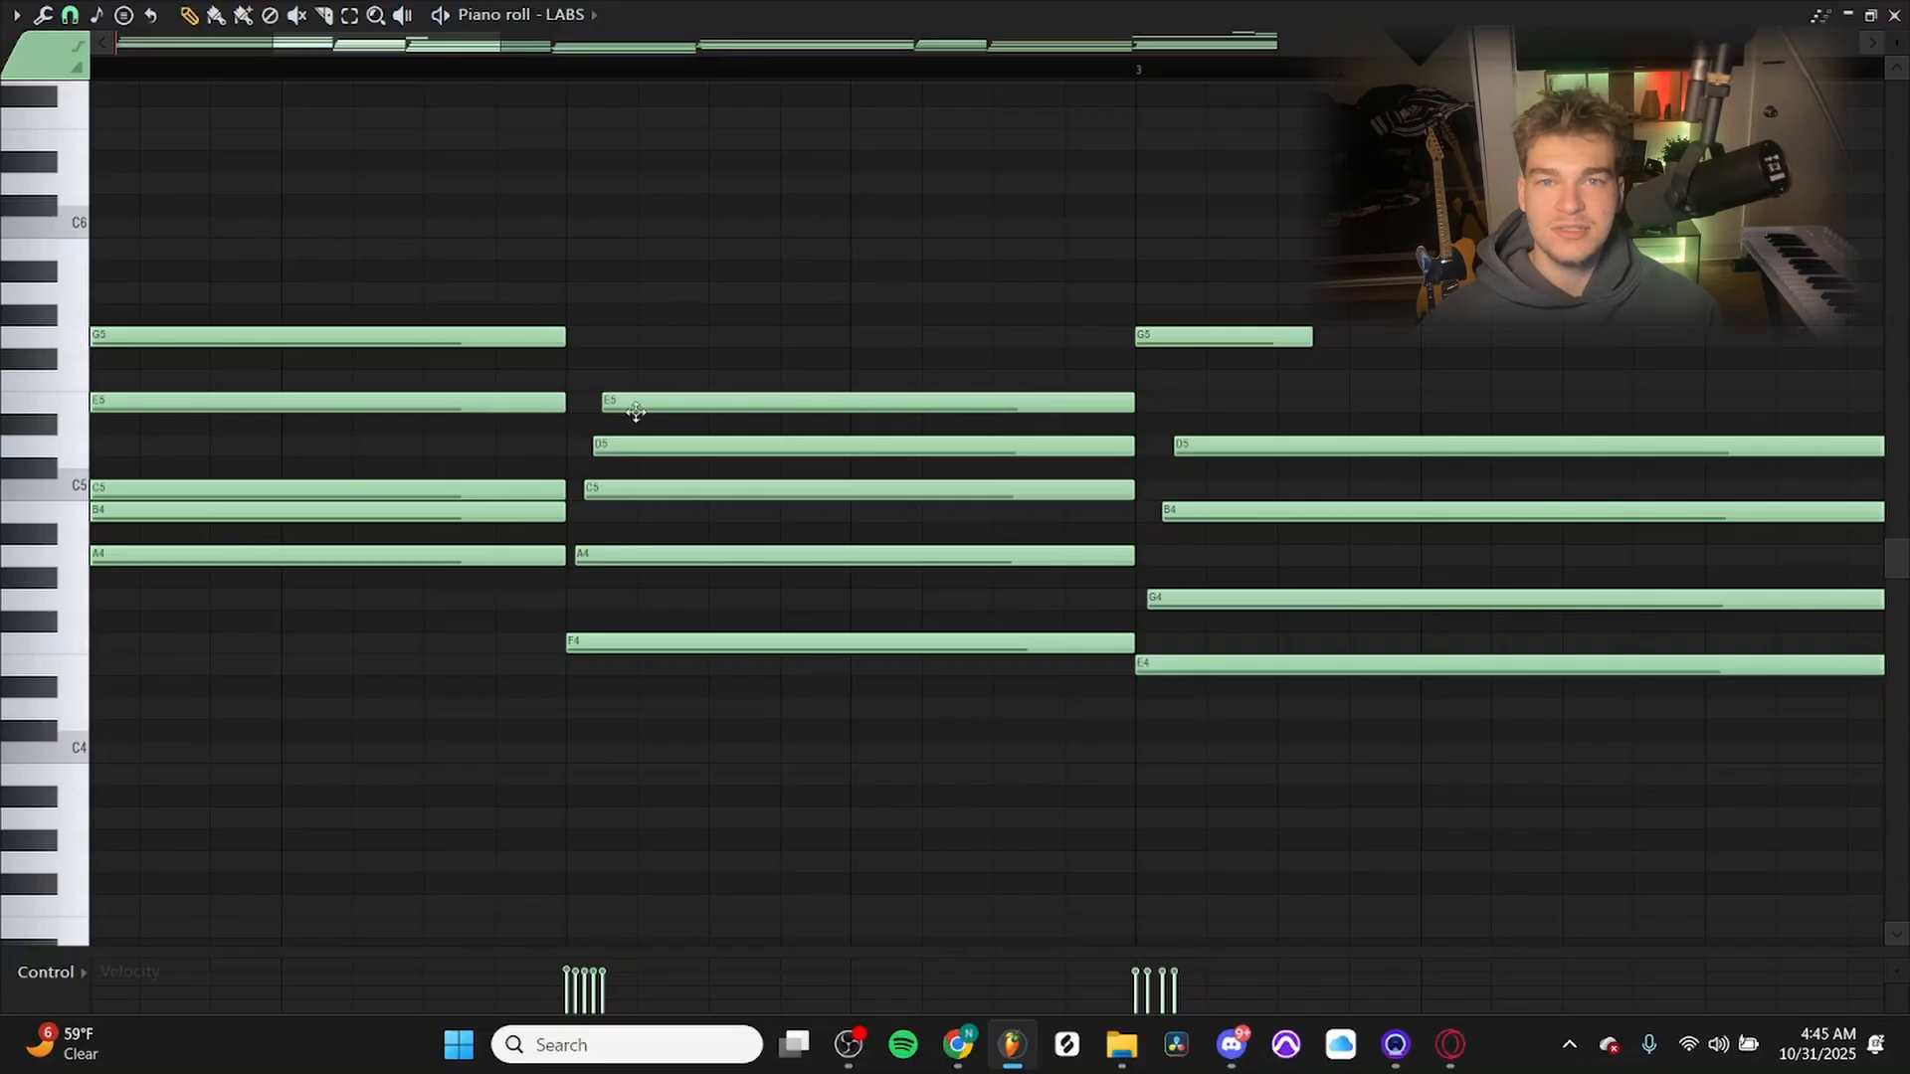
pyautogui.moveTo(826, 759); pyautogui.dragTo(762, 226)
pyautogui.moveTo(748, 814); pyautogui.dragTo(740, 699)
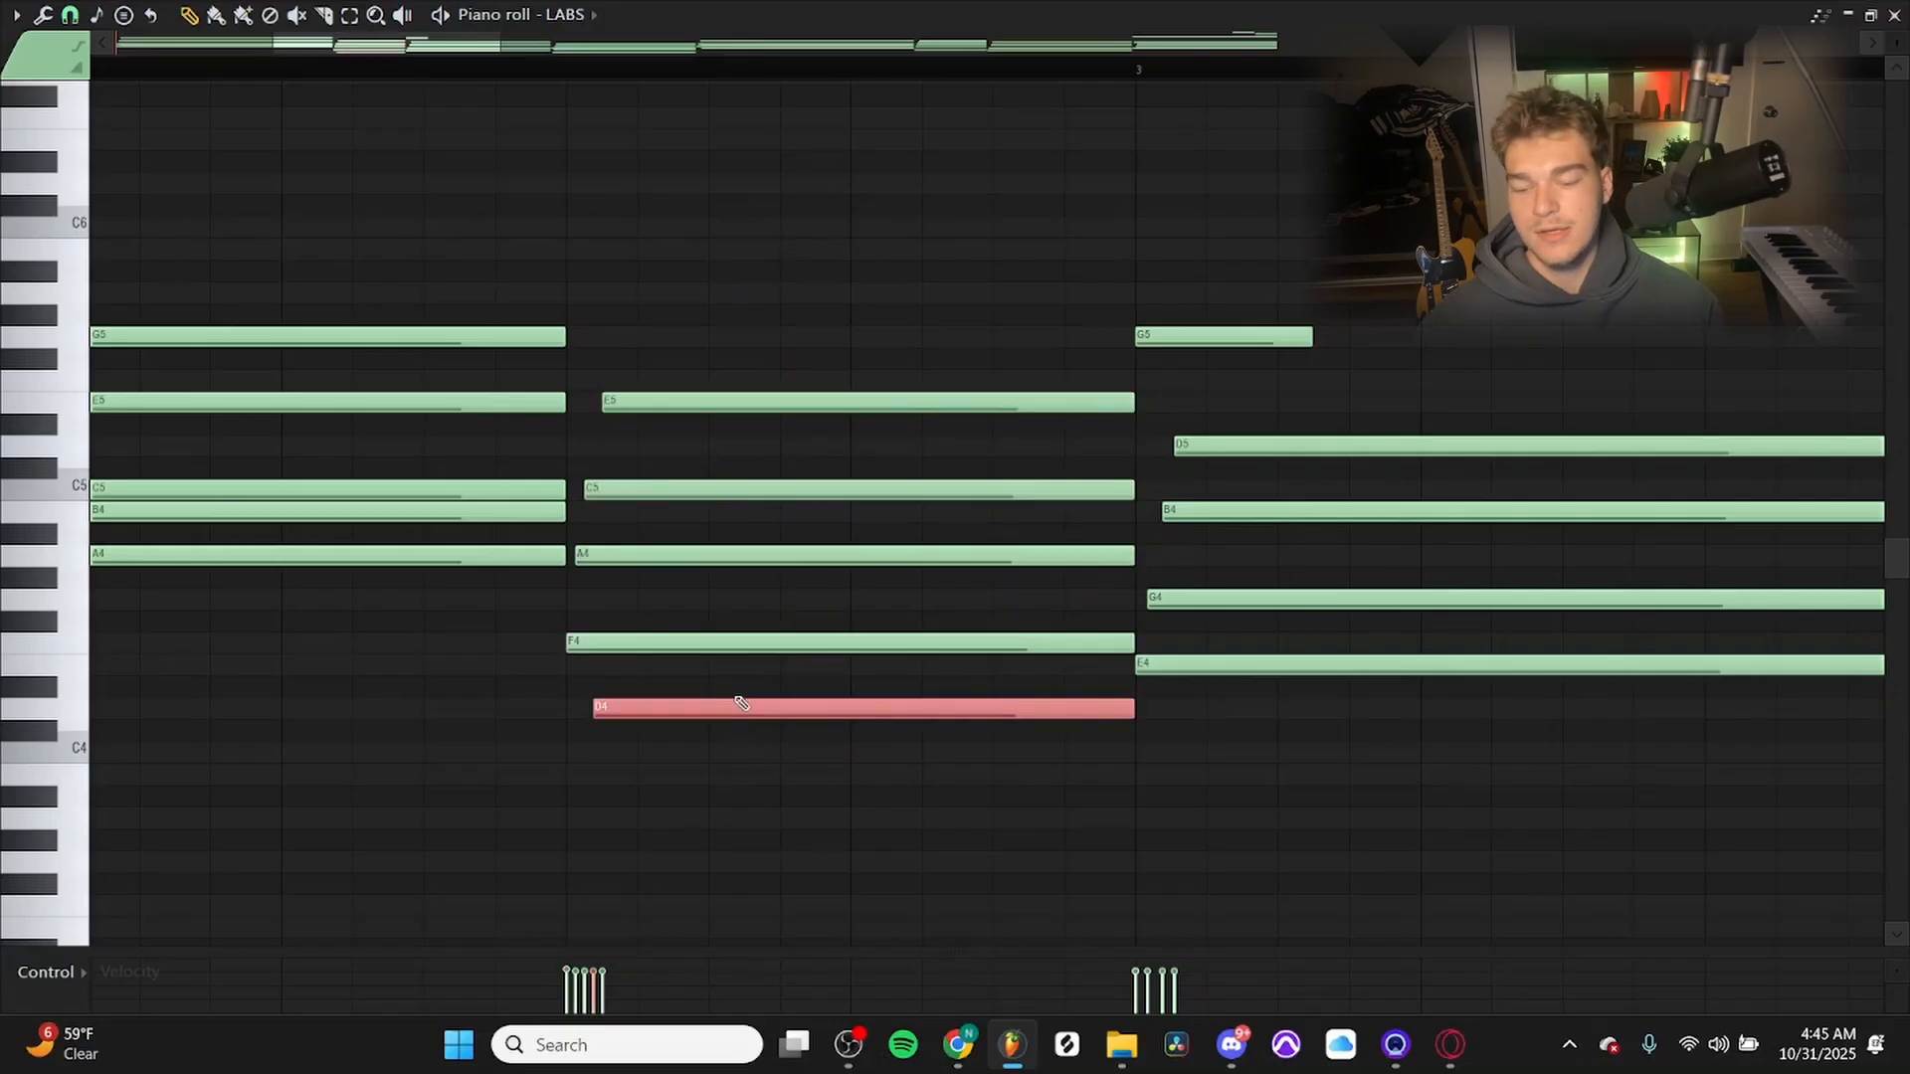
pyautogui.hotkey('ctrl', 'Up')
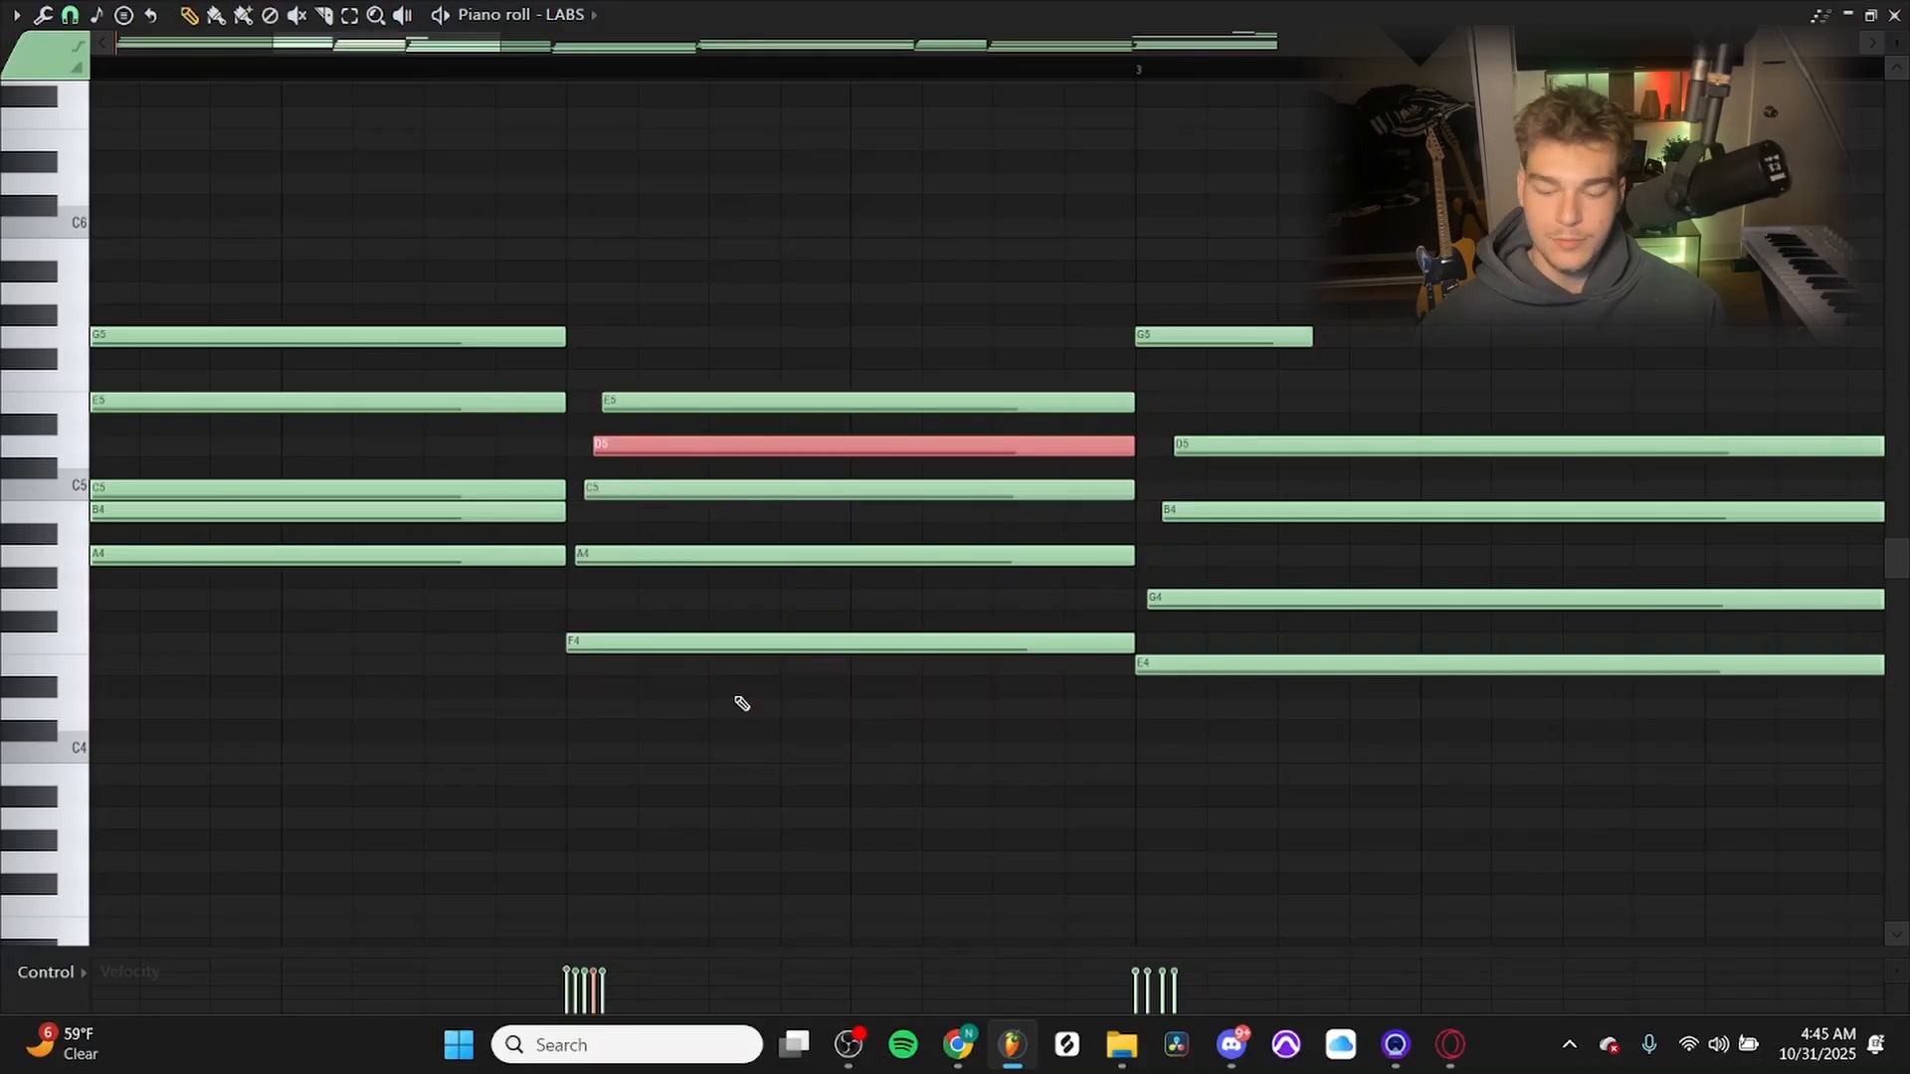
# Try strumming the chords by adjusting the start time strength in the strumizer, with all notes deselected.
pyautogui.hotkey('ctrl', 'd')
pyautogui.hotkey('alt', 's')
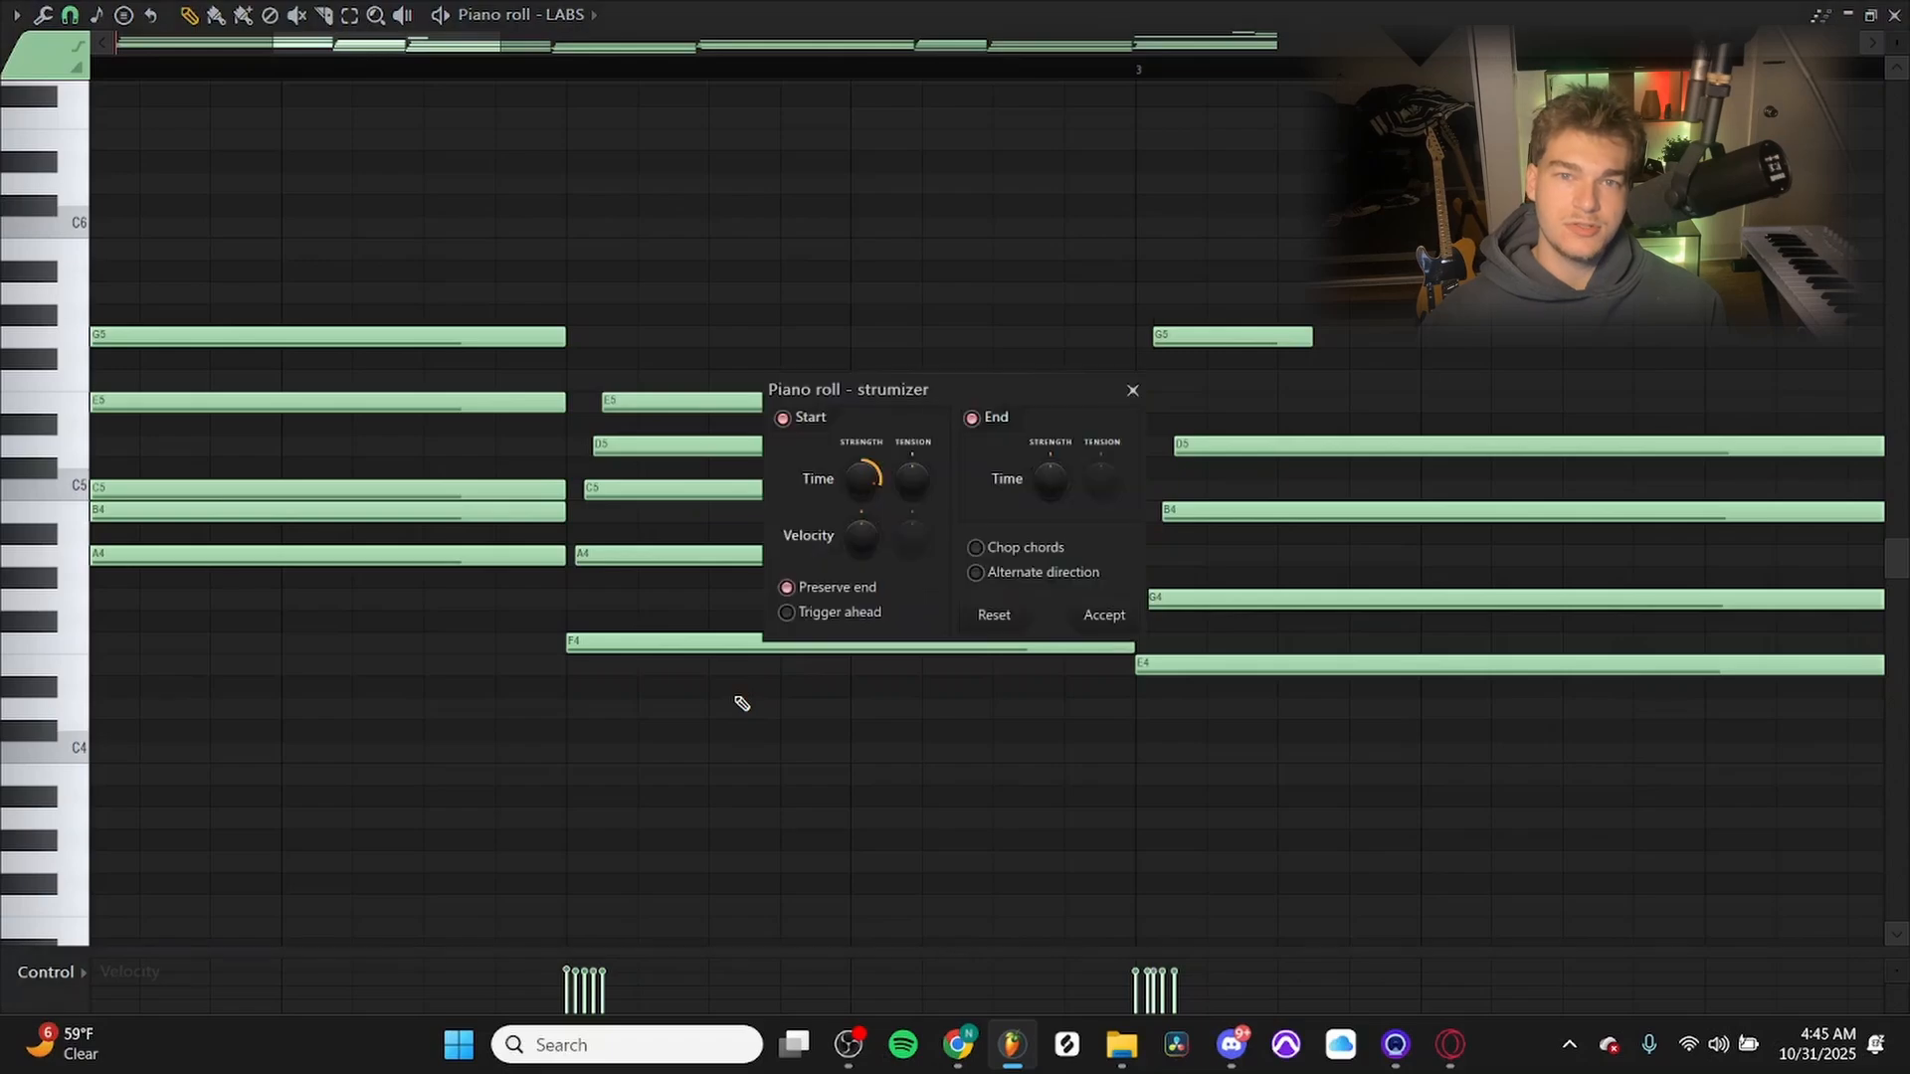
pyautogui.moveTo(851, 494); pyautogui.dragTo(851, 467)
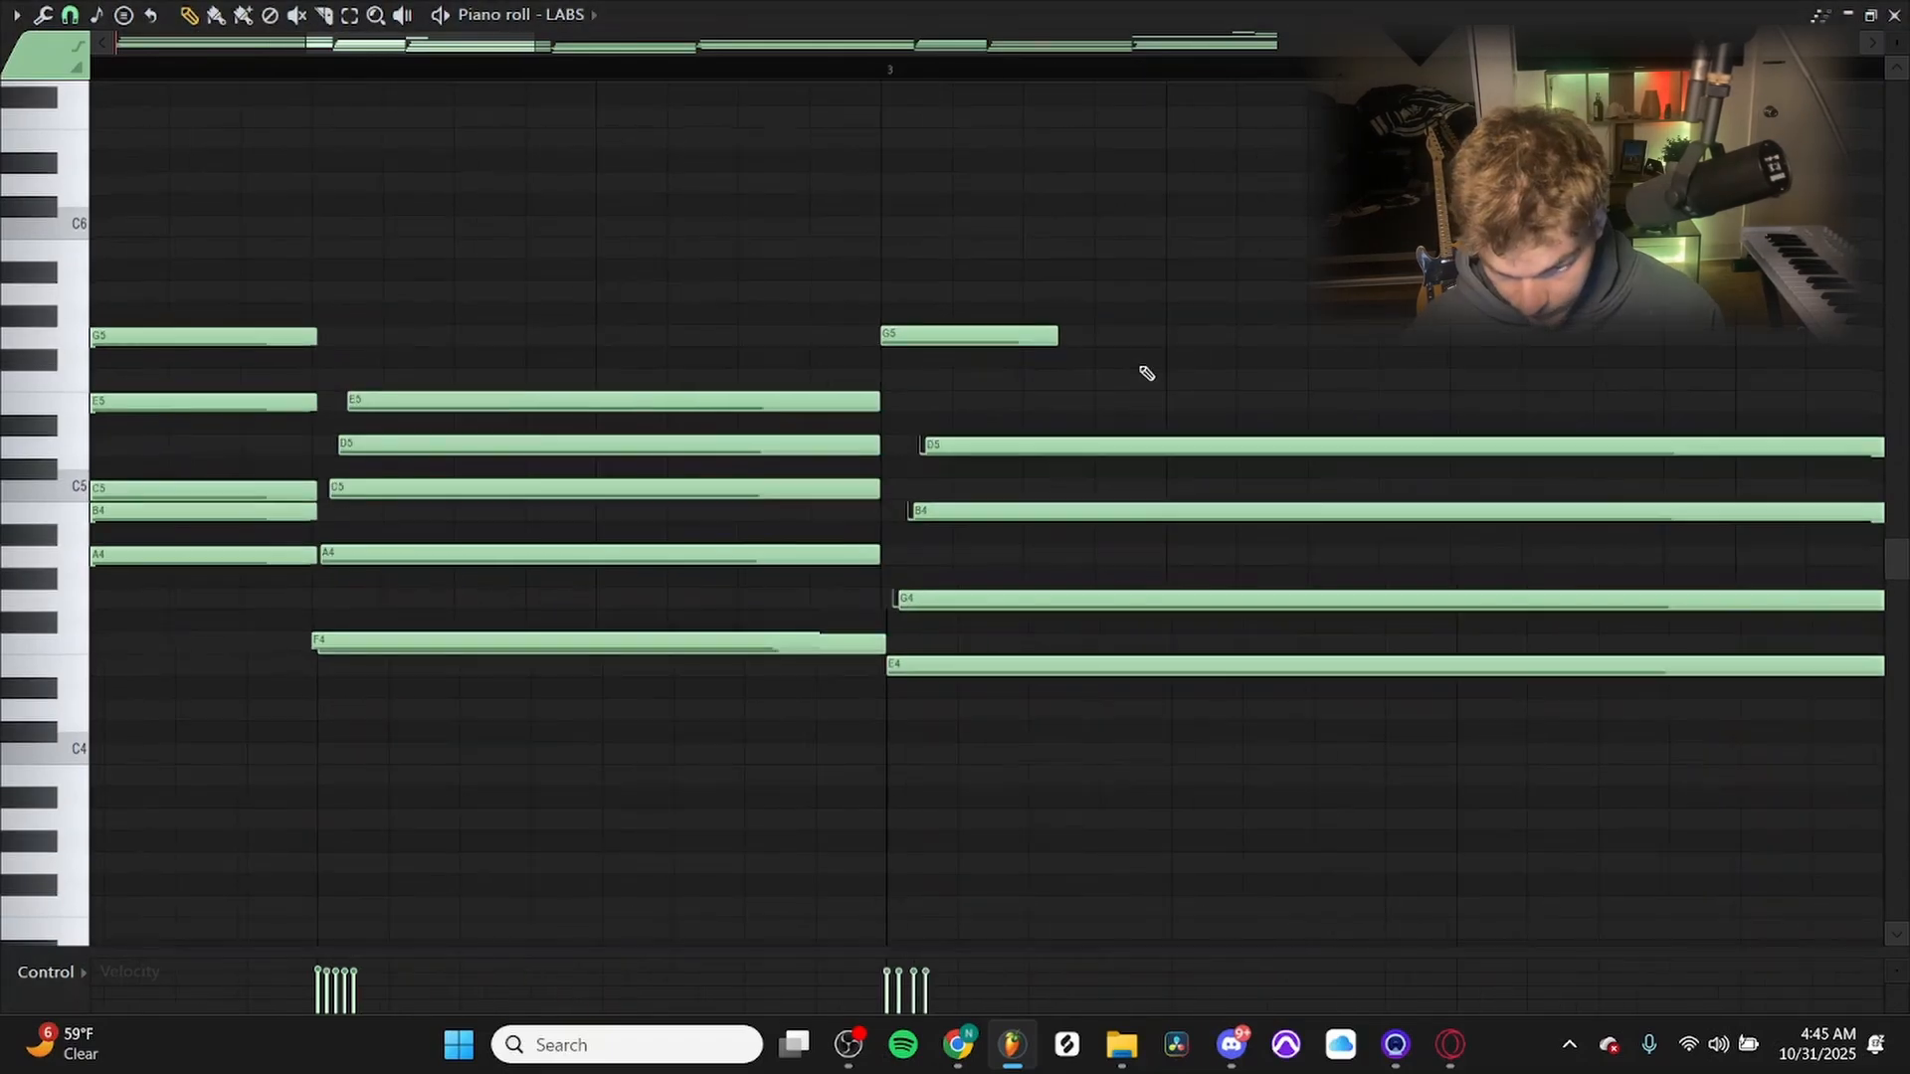
pyautogui.scroll(2, 1304, 372)
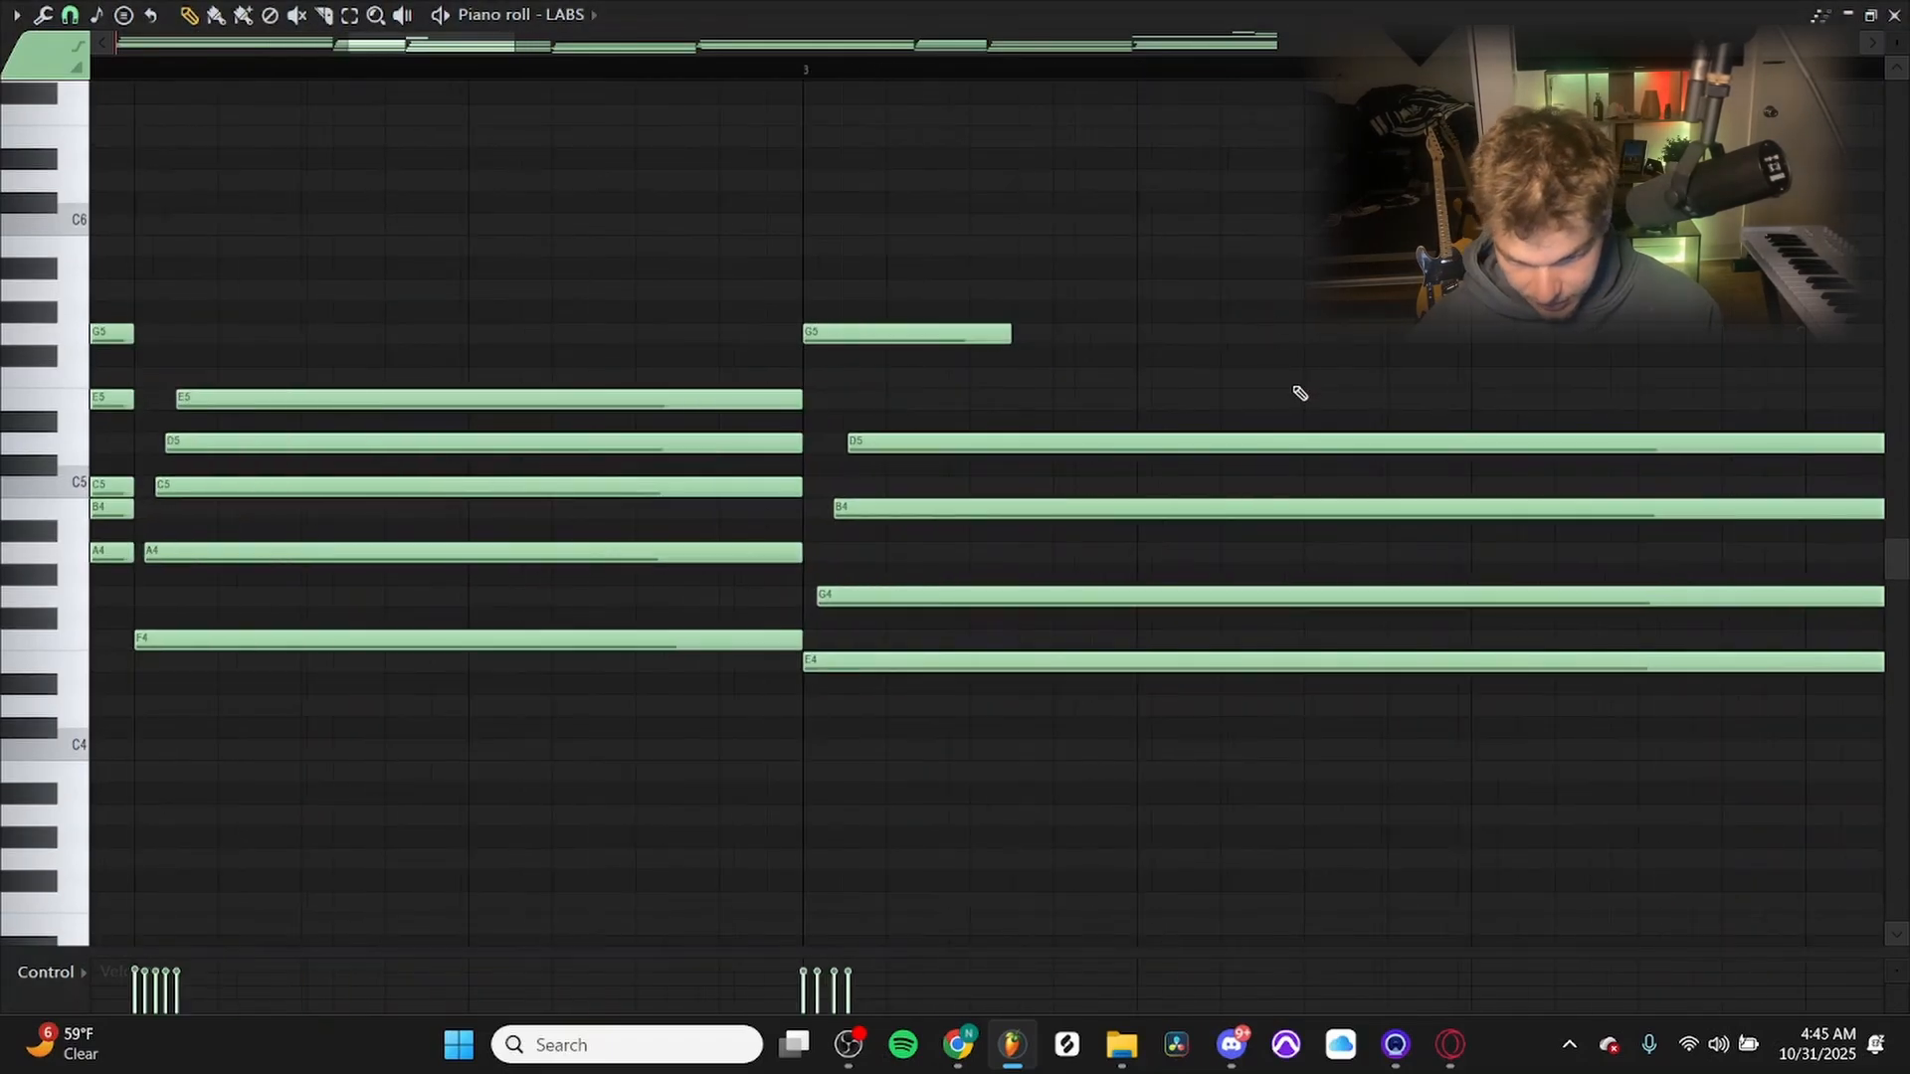
pyautogui.scroll(-1, 835, 458)
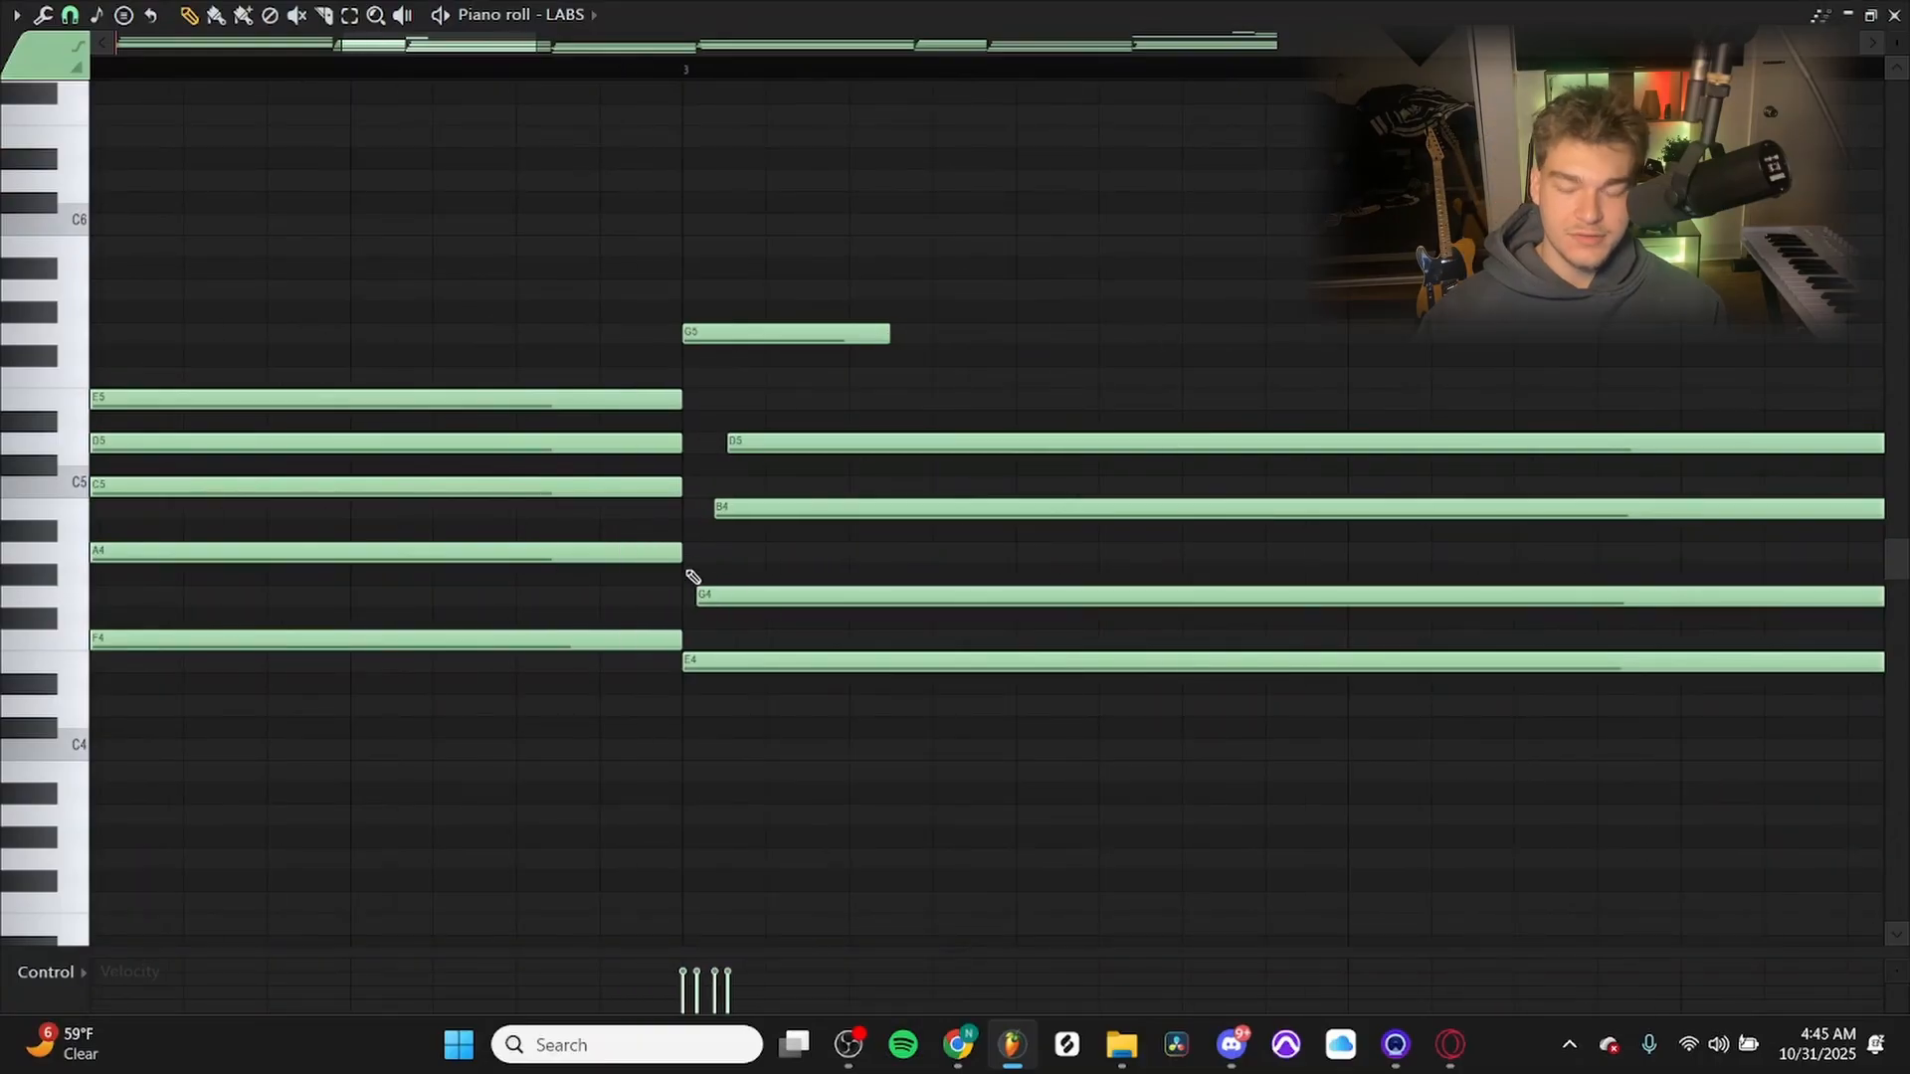
# Duplicate the A7, C8, E8 demo chord directly after itself and transpose the copy down to E7, G7, B7.
pyautogui.scroll(-3, 923, 394)
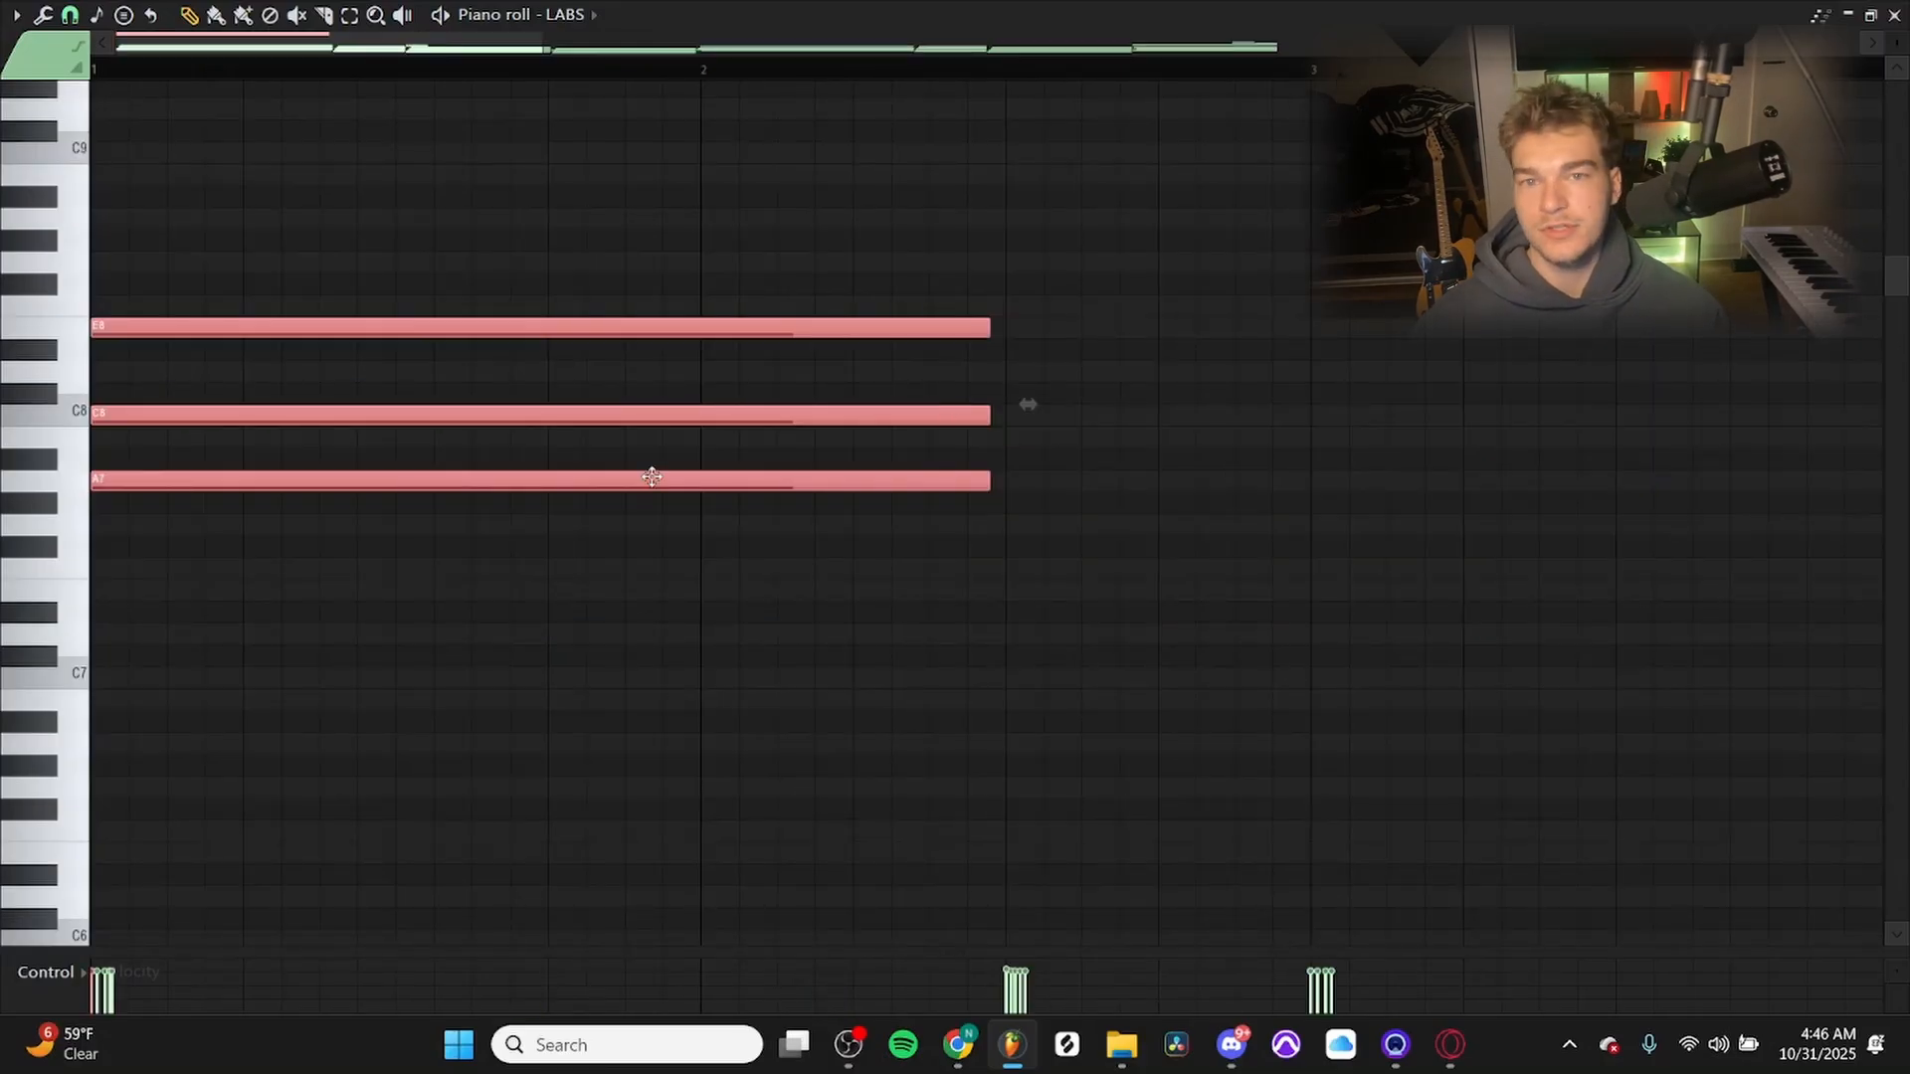
pyautogui.scroll(-1, 652, 476)
pyautogui.hotkey('ctrl', 'b')
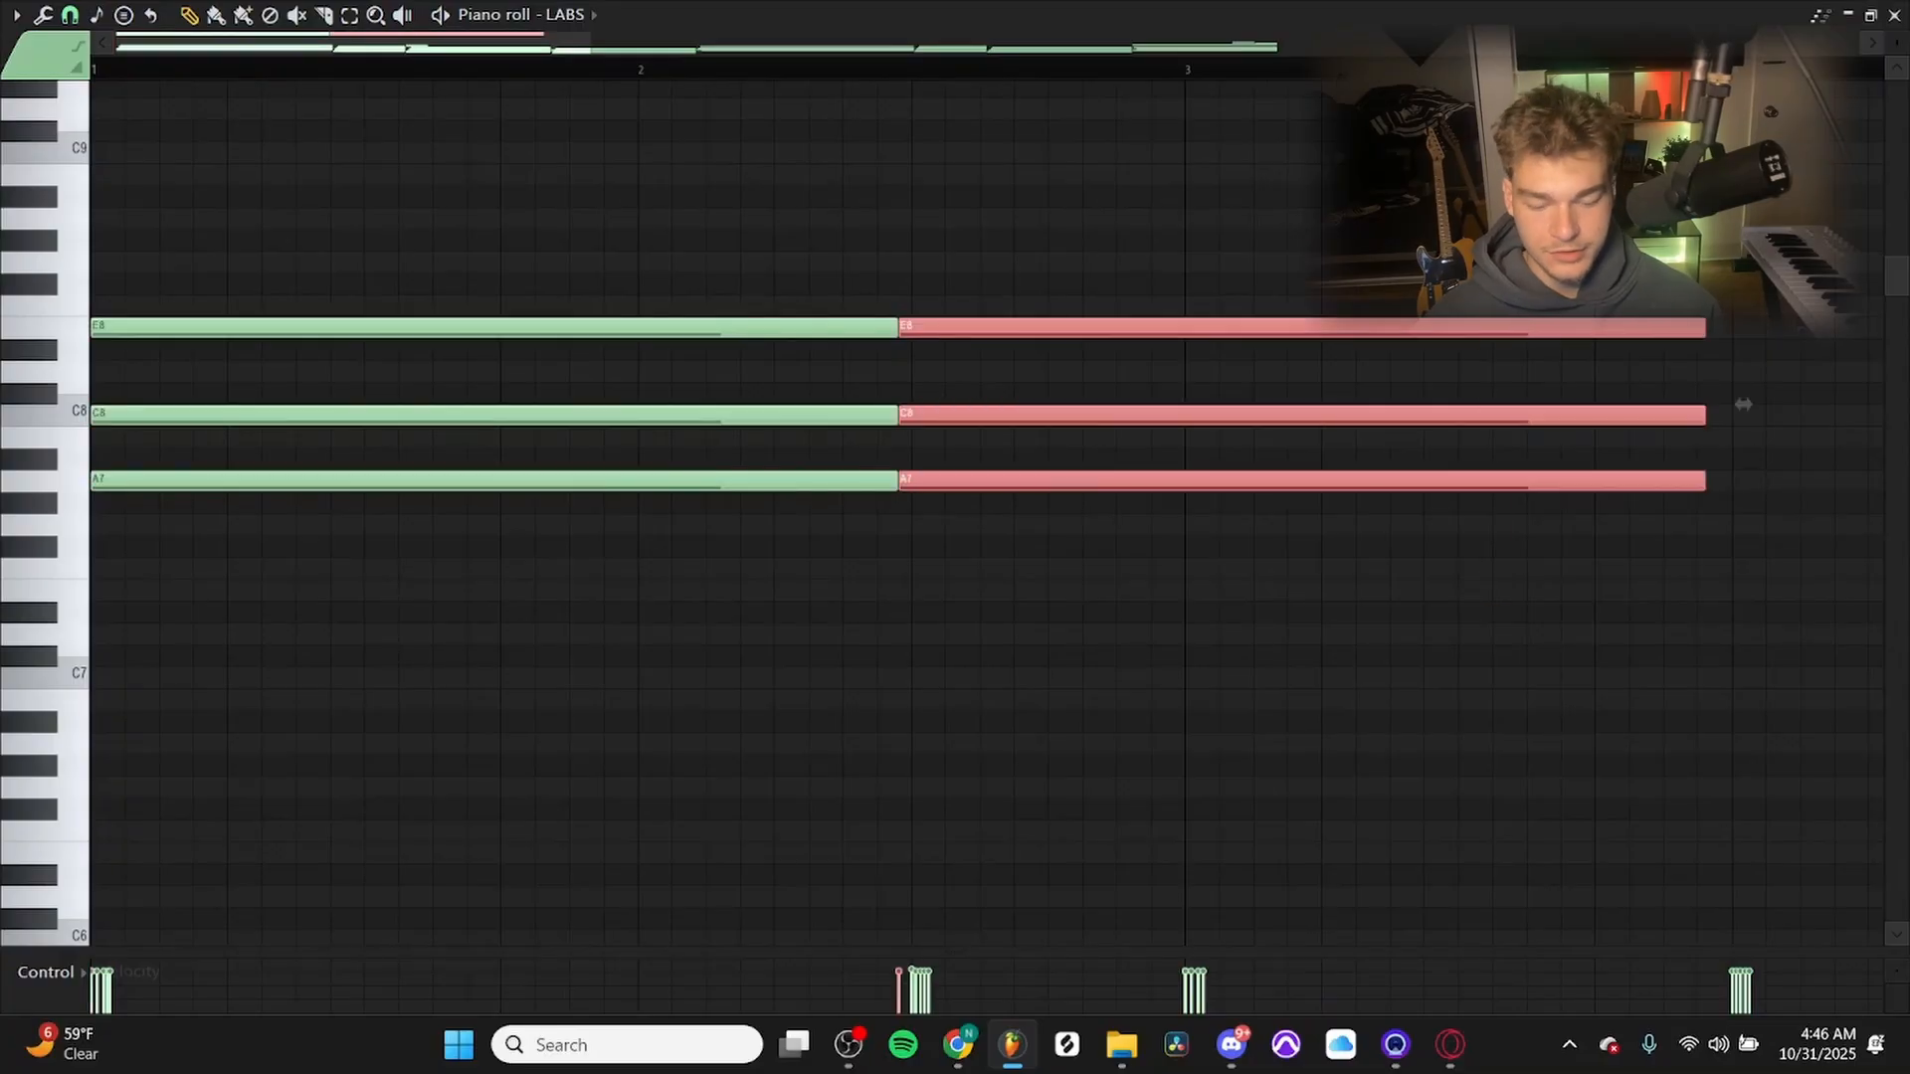
pyautogui.moveTo(1743, 404); pyautogui.dragTo(1743, 513)
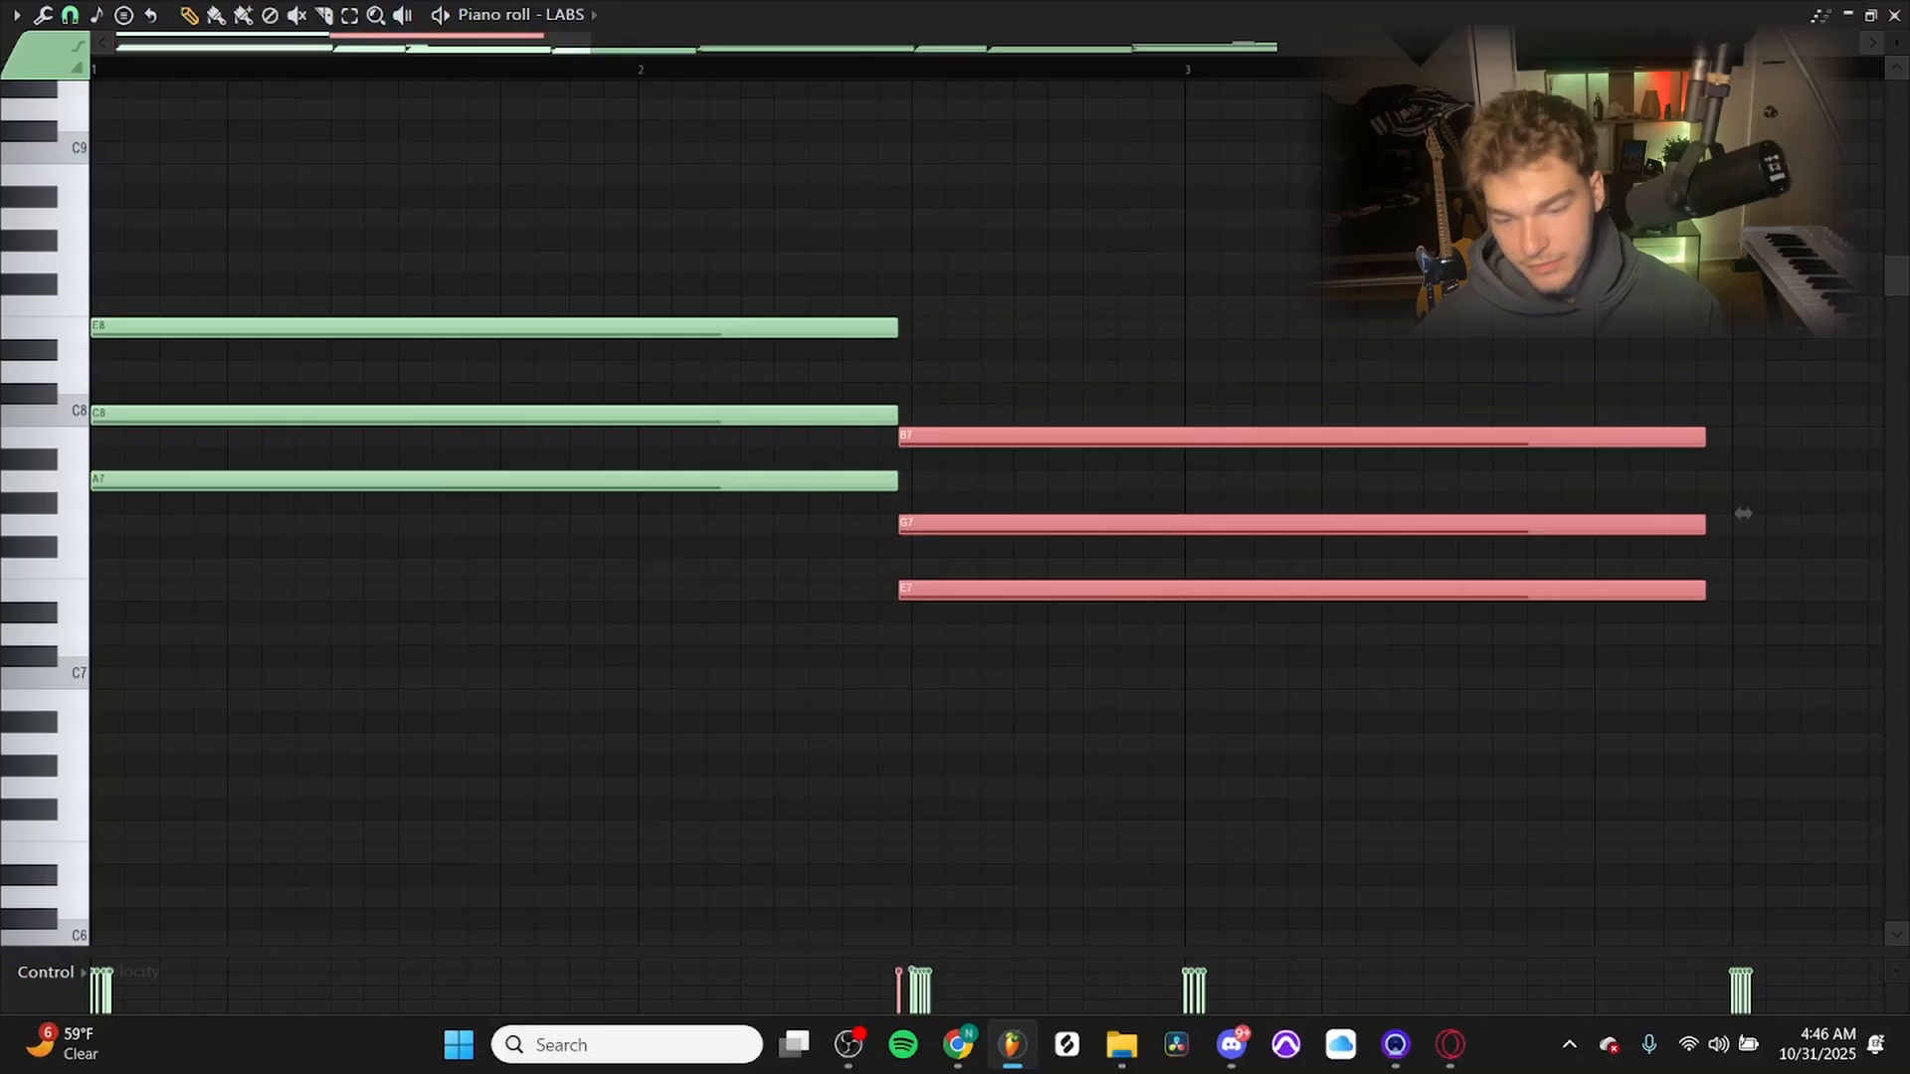
# Delete all six notes of the two demo chords above the main progression.
pyautogui.keyDown('ctrl'); pyautogui.click(700, 595); pyautogui.keyUp('ctrl')
pyautogui.rightClick(677, 416)
pyautogui.rightClick(776, 482)
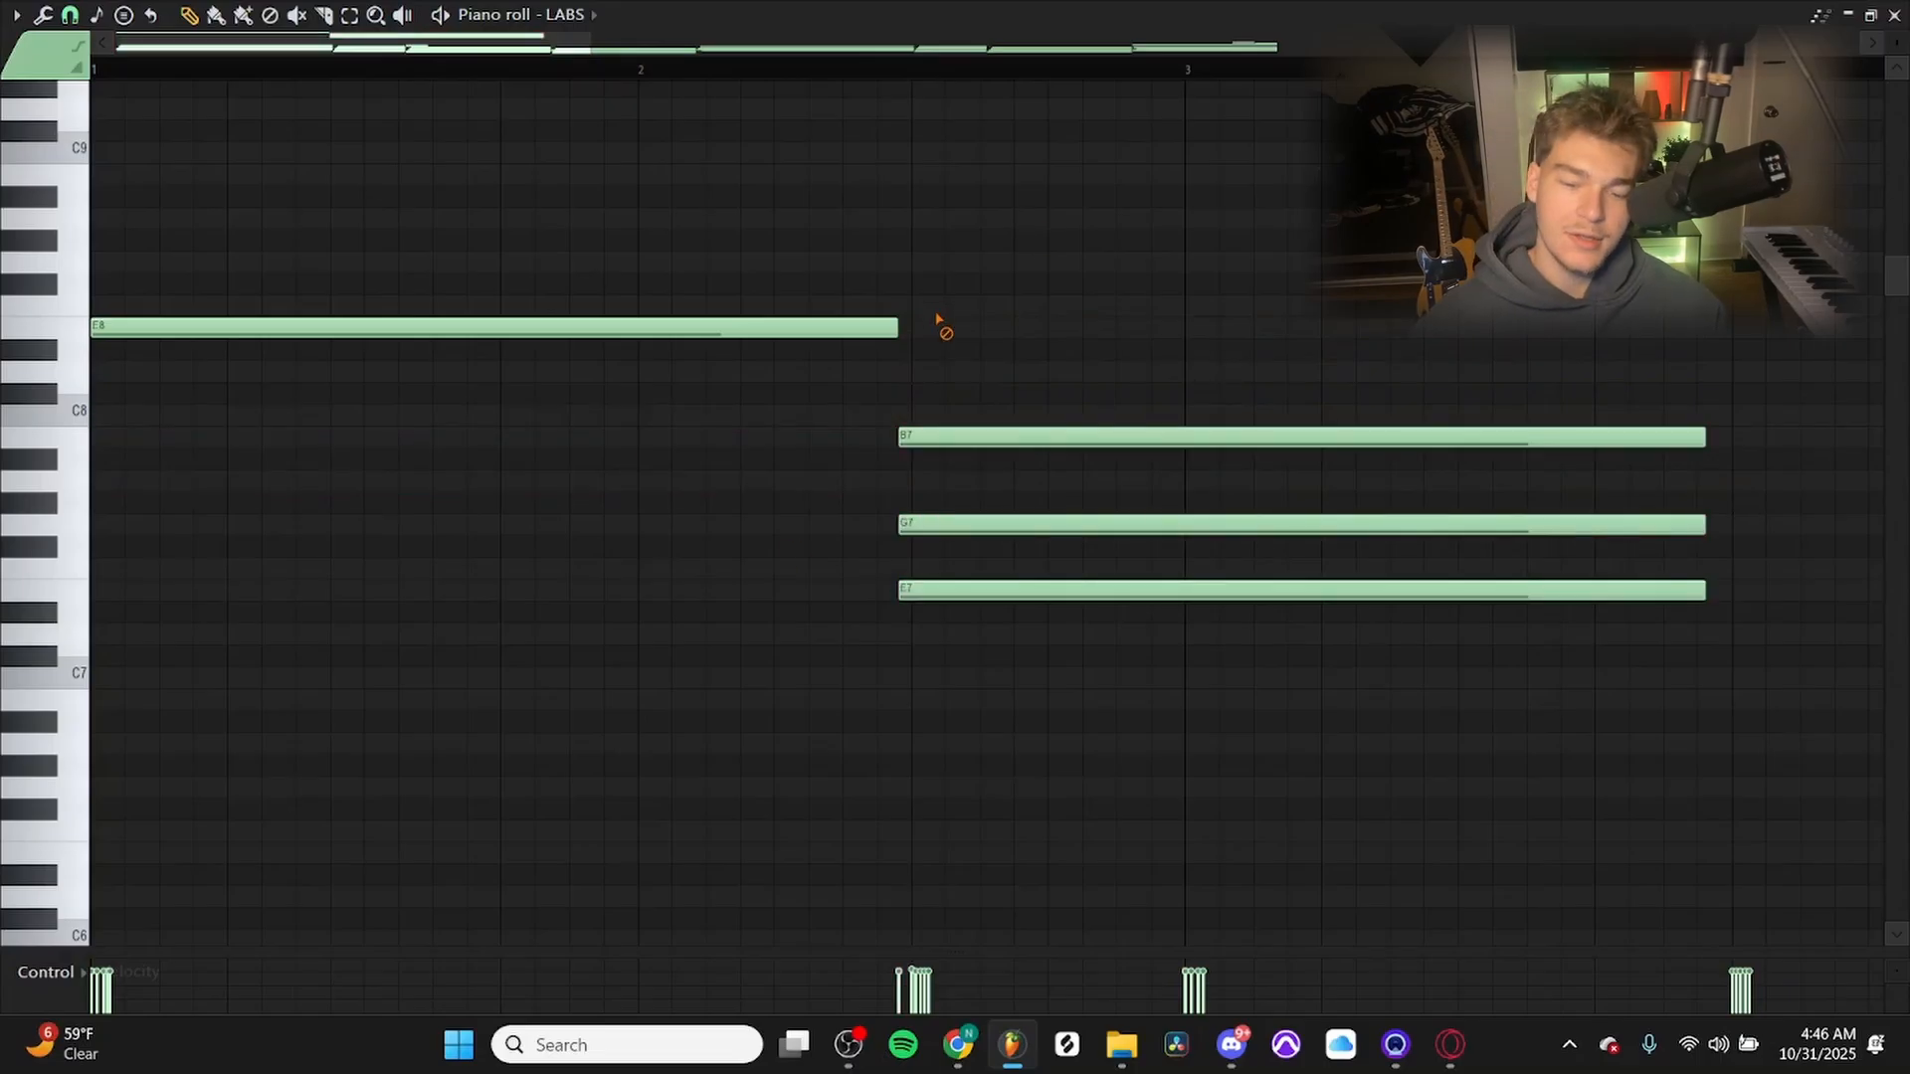
pyautogui.rightClick(955, 437)
pyautogui.rightClick(945, 525)
pyautogui.rightClick(637, 328)
pyautogui.rightClick(1074, 591)
# Examine the voicings of the chords across the whole eight-bar progression.
pyautogui.scroll(-9, 1157, 647)
pyautogui.moveTo(1152, 617); pyautogui.dragTo(645, 597)
pyautogui.scroll(3, 647, 594)
pyautogui.keyDown('ctrl'); pyautogui.click(648, 594); pyautogui.keyUp('ctrl')
pyautogui.hotkey('ctrl', 'Up')
pyautogui.keyDown('ctrl'); pyautogui.click(652, 595); pyautogui.keyUp('ctrl')
pyautogui.scroll(-5, 677, 625)
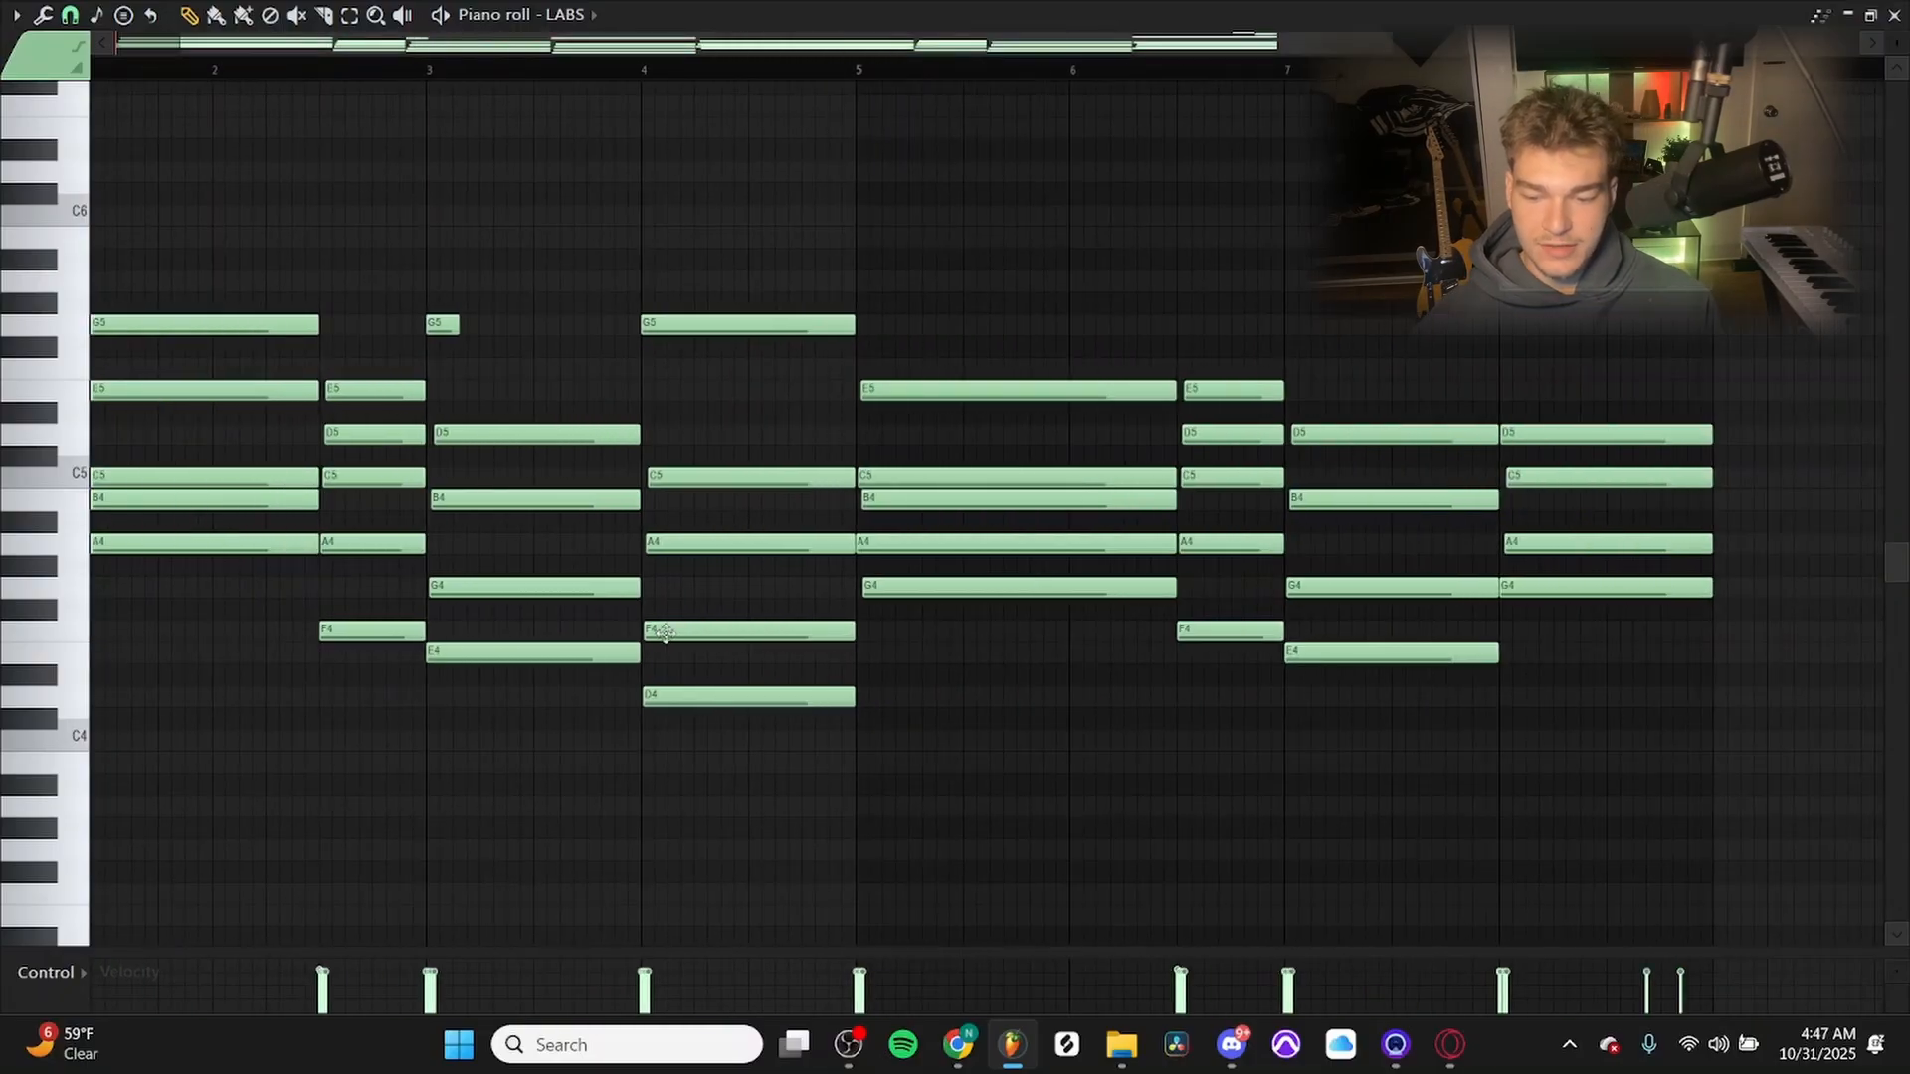
pyautogui.scroll(3, 268, 647)
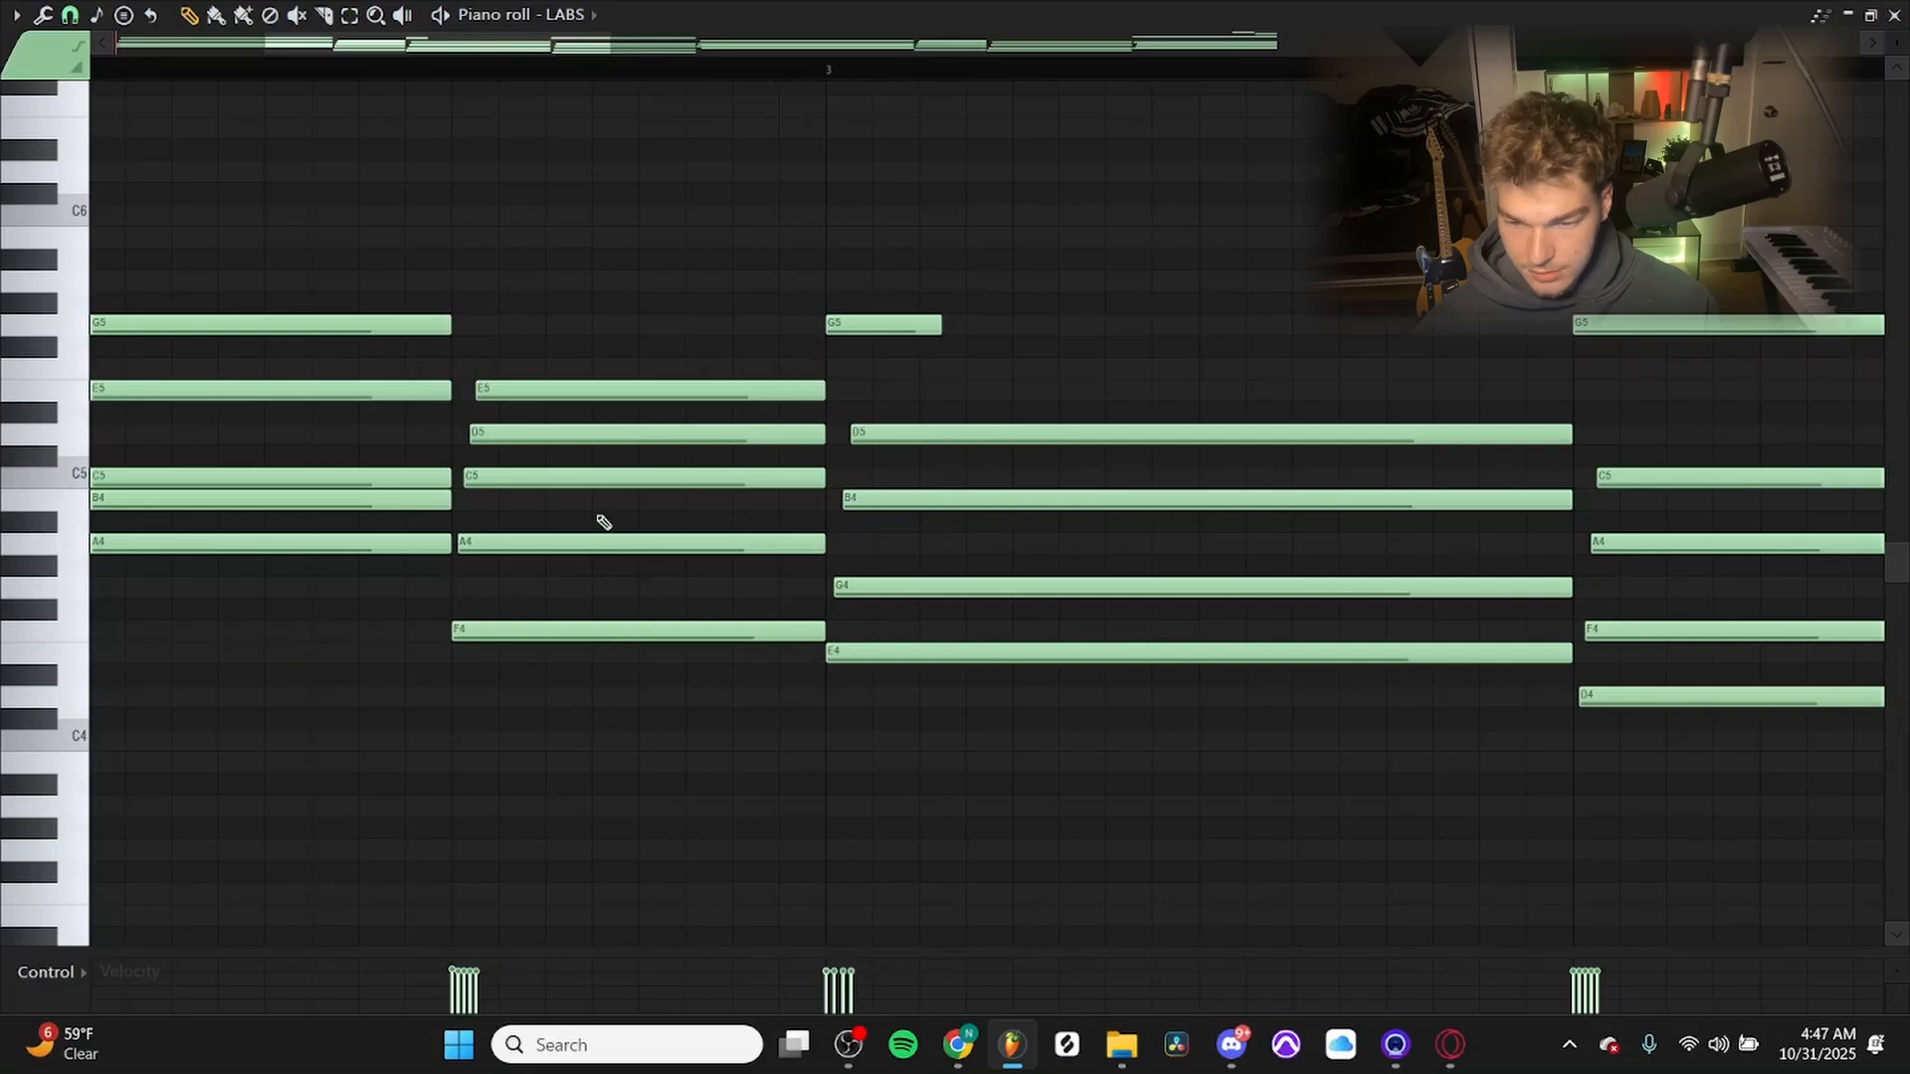
# Select all five notes of the second chord, just before bar 3, to inspect its voicing.
pyautogui.scroll(-4, 618, 478)
pyautogui.moveTo(1413, 608); pyautogui.dragTo(917, 607)
pyautogui.scroll(1, 513, 558)
pyautogui.scroll(2, 514, 558)
pyautogui.moveTo(527, 555); pyautogui.dragTo(1129, 597)
pyautogui.moveTo(656, 279); pyautogui.dragTo(622, 917)
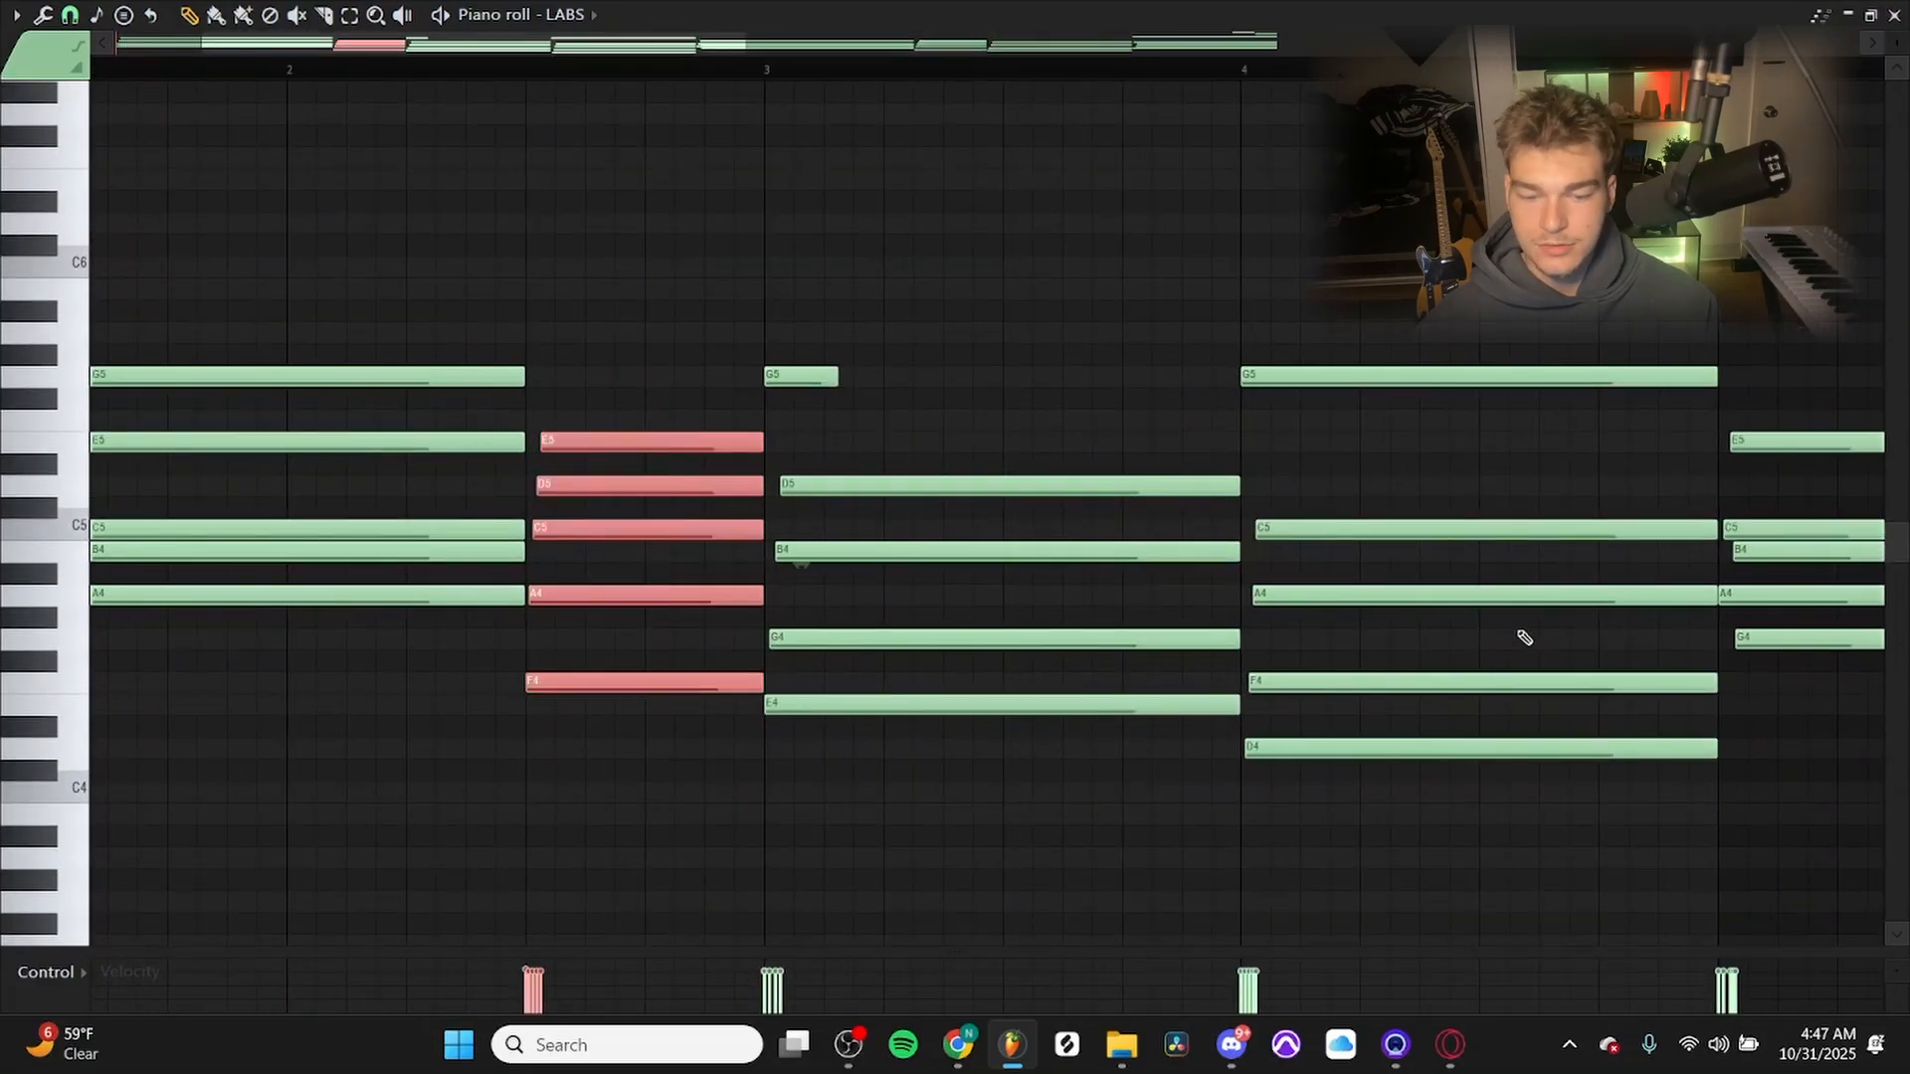
# Try raising the low D4 note of the bar 4 chord by one octave, and move it back down.
pyautogui.moveTo(1150, 468); pyautogui.dragTo(731, 429)
pyautogui.keyDown('ctrl'); pyautogui.click(1021, 418); pyautogui.keyUp('ctrl')
pyautogui.keyDown('ctrl'); pyautogui.keyDown('shift'); pyautogui.click(920, 643); pyautogui.keyUp('shift'); pyautogui.keyUp('ctrl')
pyautogui.keyDown('ctrl'); pyautogui.keyDown('shift'); pyautogui.click(933, 705); pyautogui.keyUp('shift'); pyautogui.keyUp('ctrl')
pyautogui.click(972, 707)
pyautogui.hotkey('ctrl', 'Up')
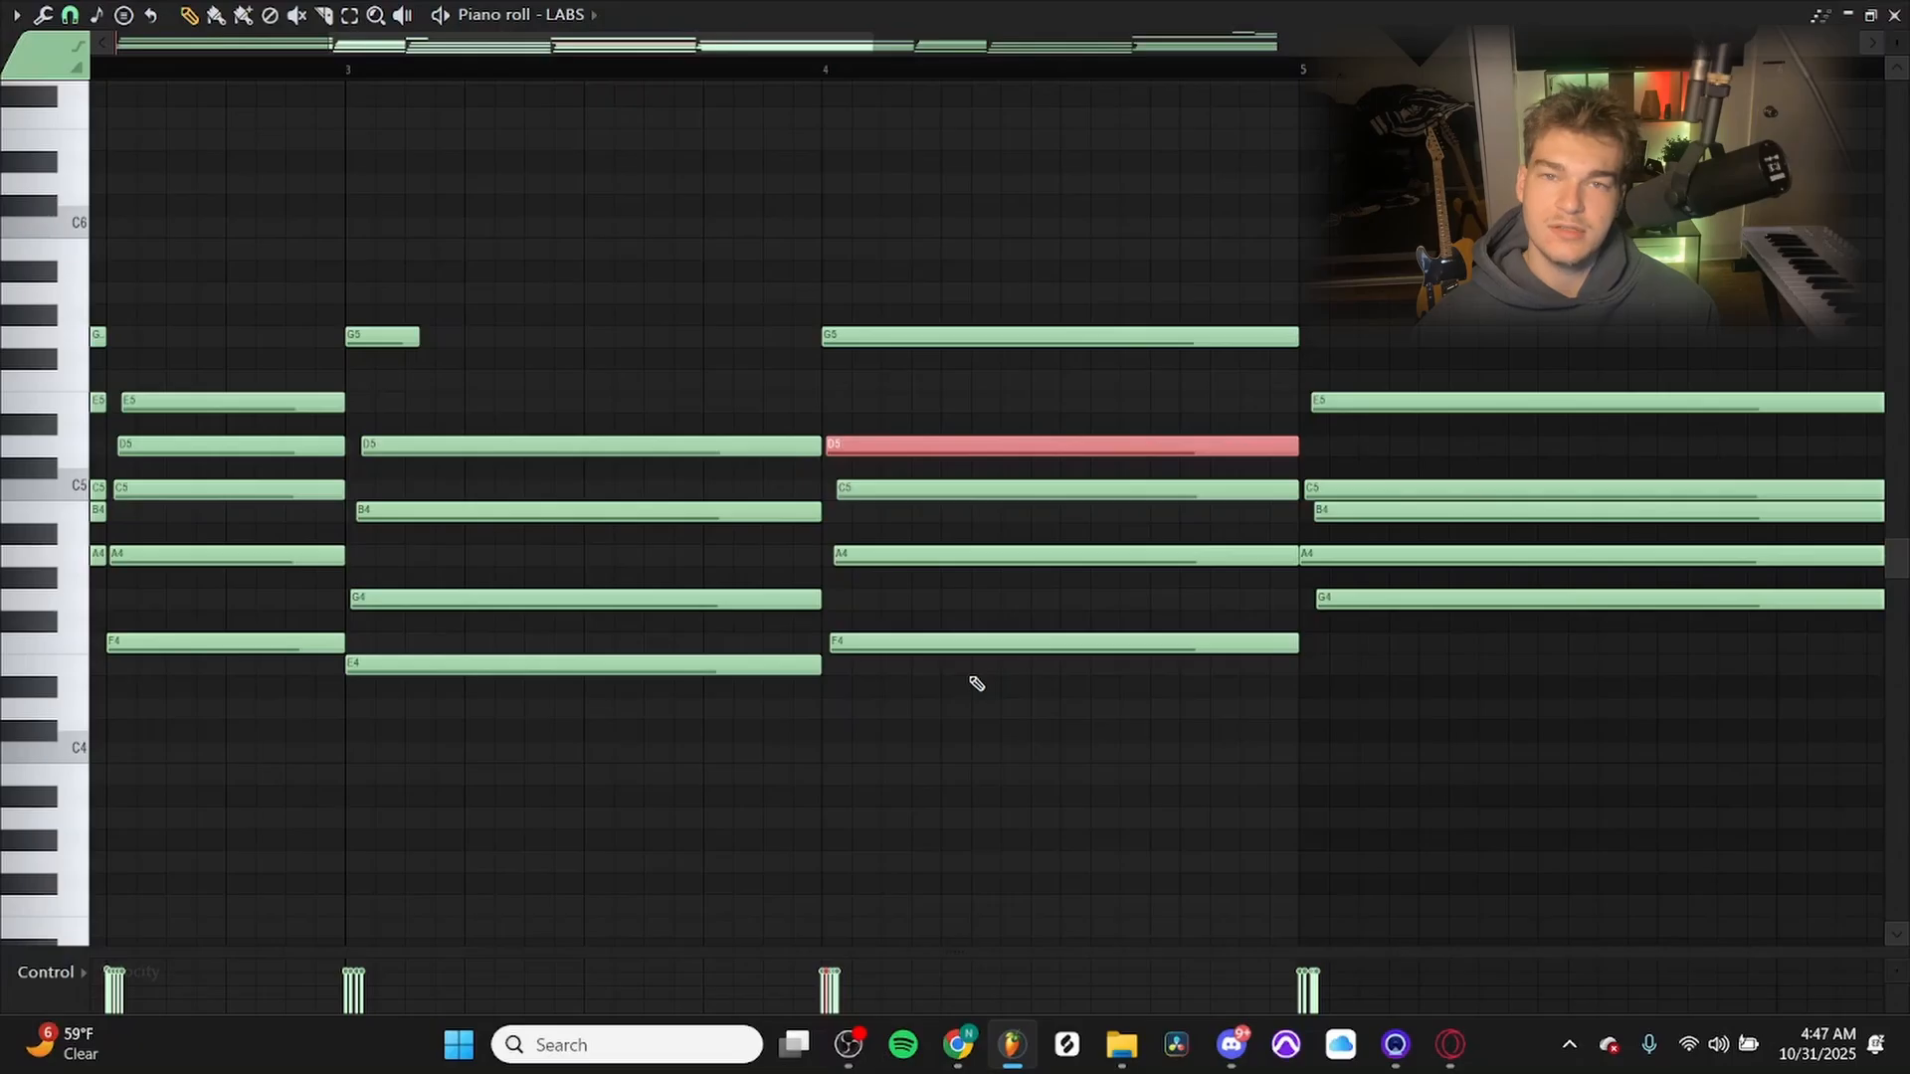
pyautogui.hotkey('ctrl', 'Down')
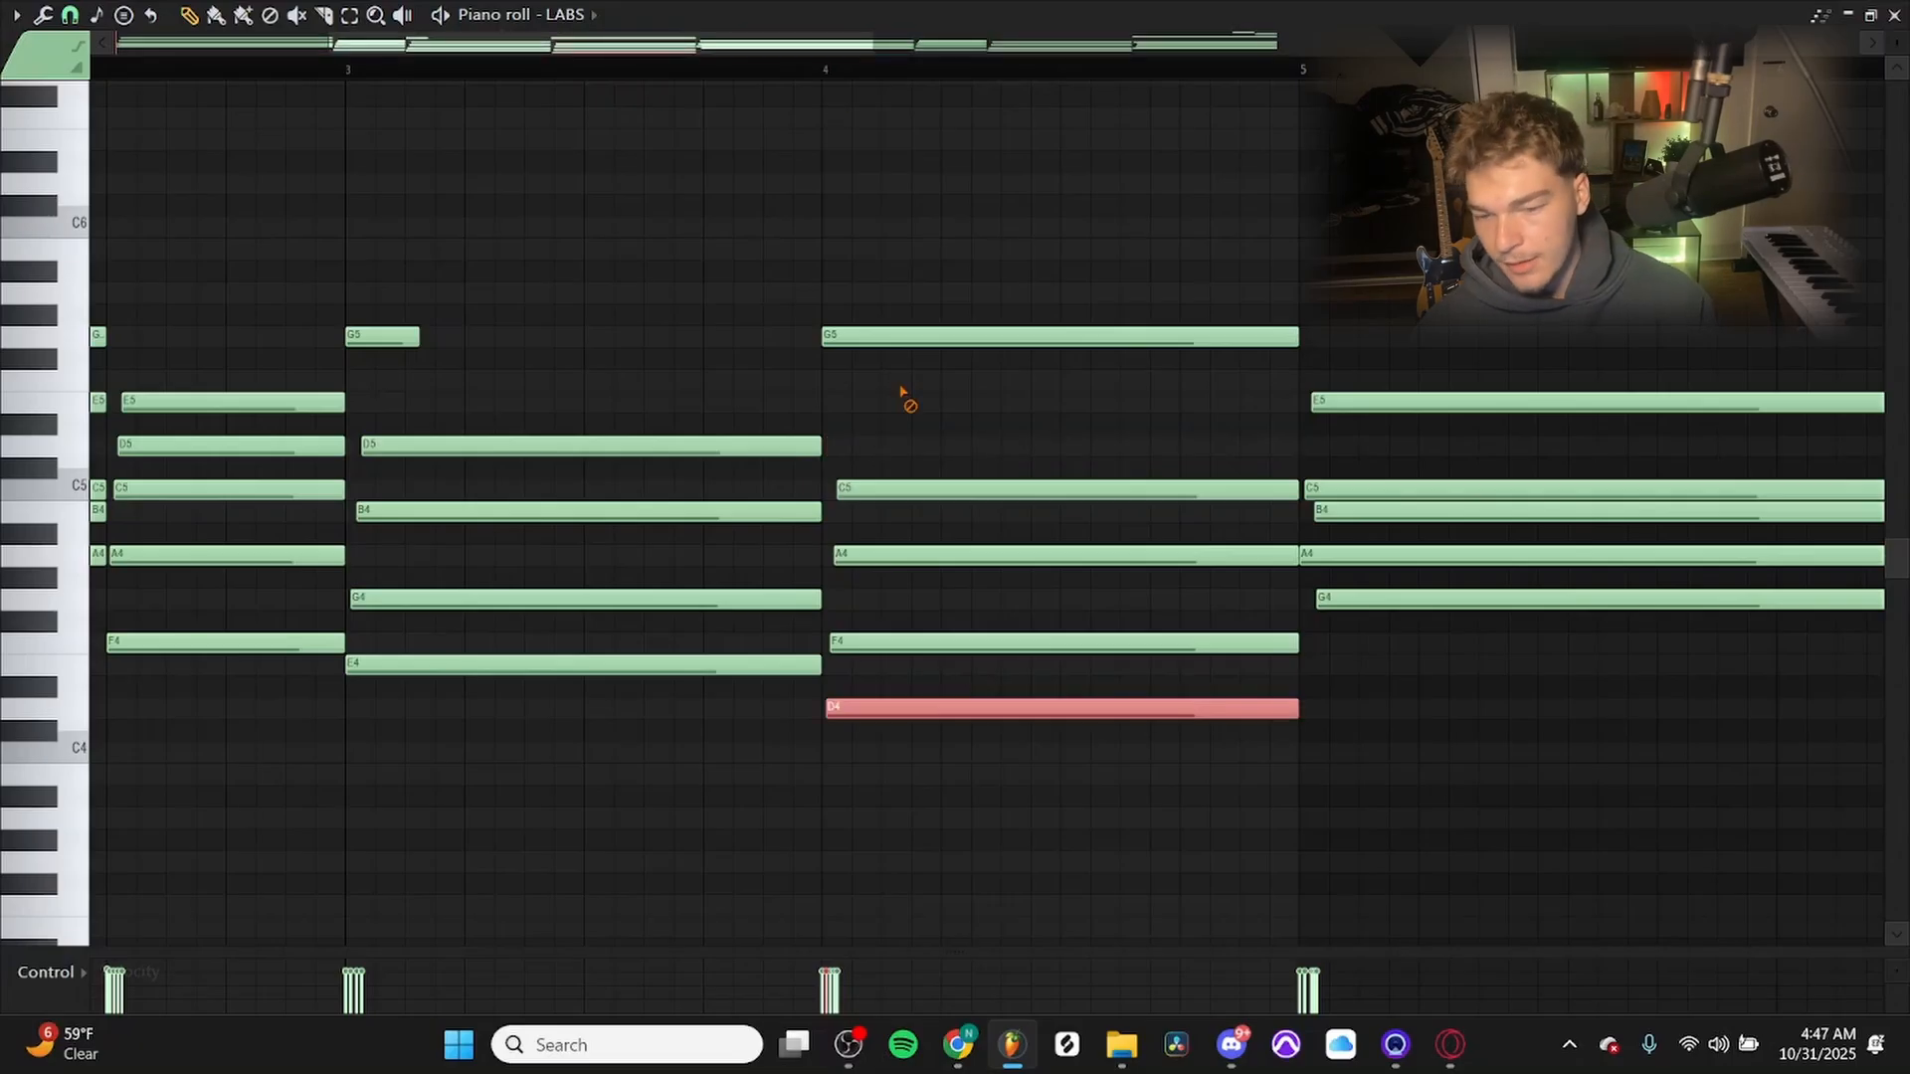
# Lower the top G5 note of the bar 4 chord by one octave to G4 and clear the selection.
pyautogui.click(920, 336)
pyautogui.hotkey('ctrl', 'Down')
pyautogui.hotkey('ctrl', 'd')
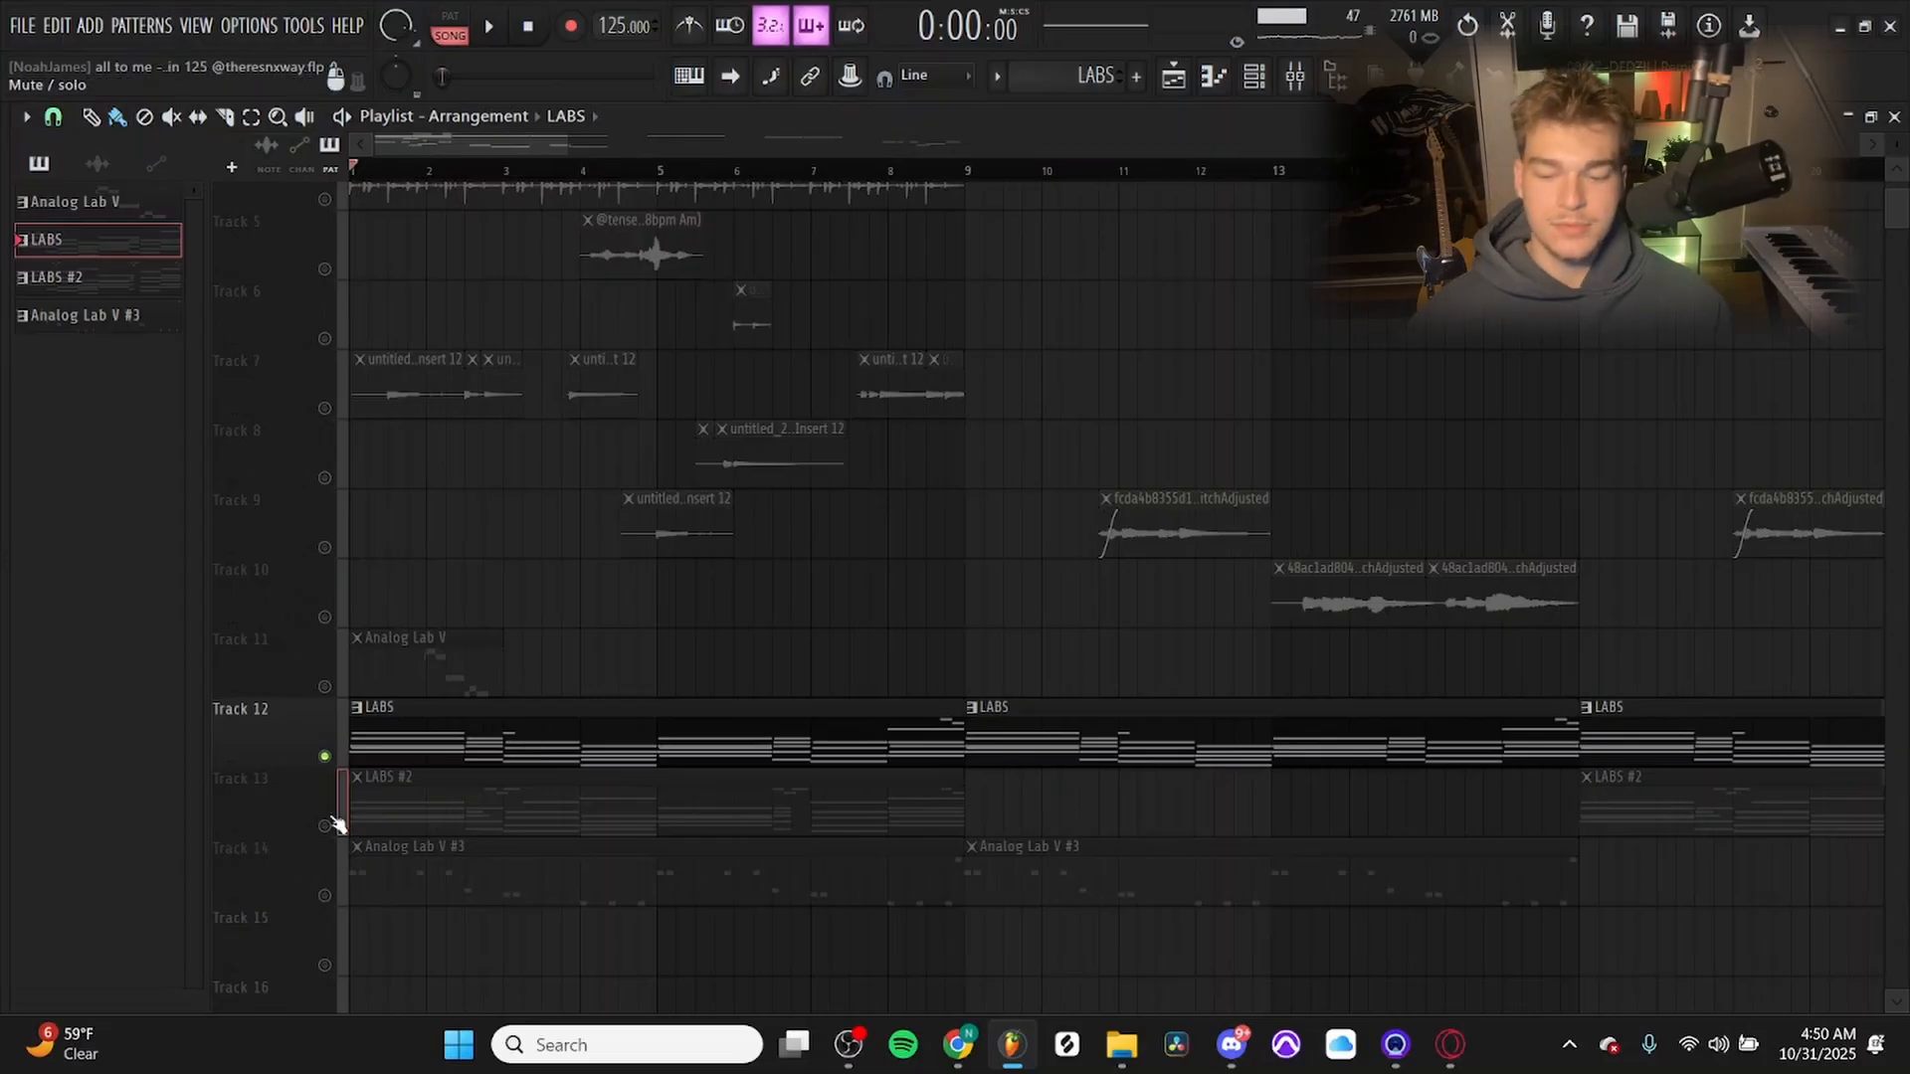
# Return to the playlist and play back the LABS #2 clip on Track 13.
pyautogui.click(653, 809)
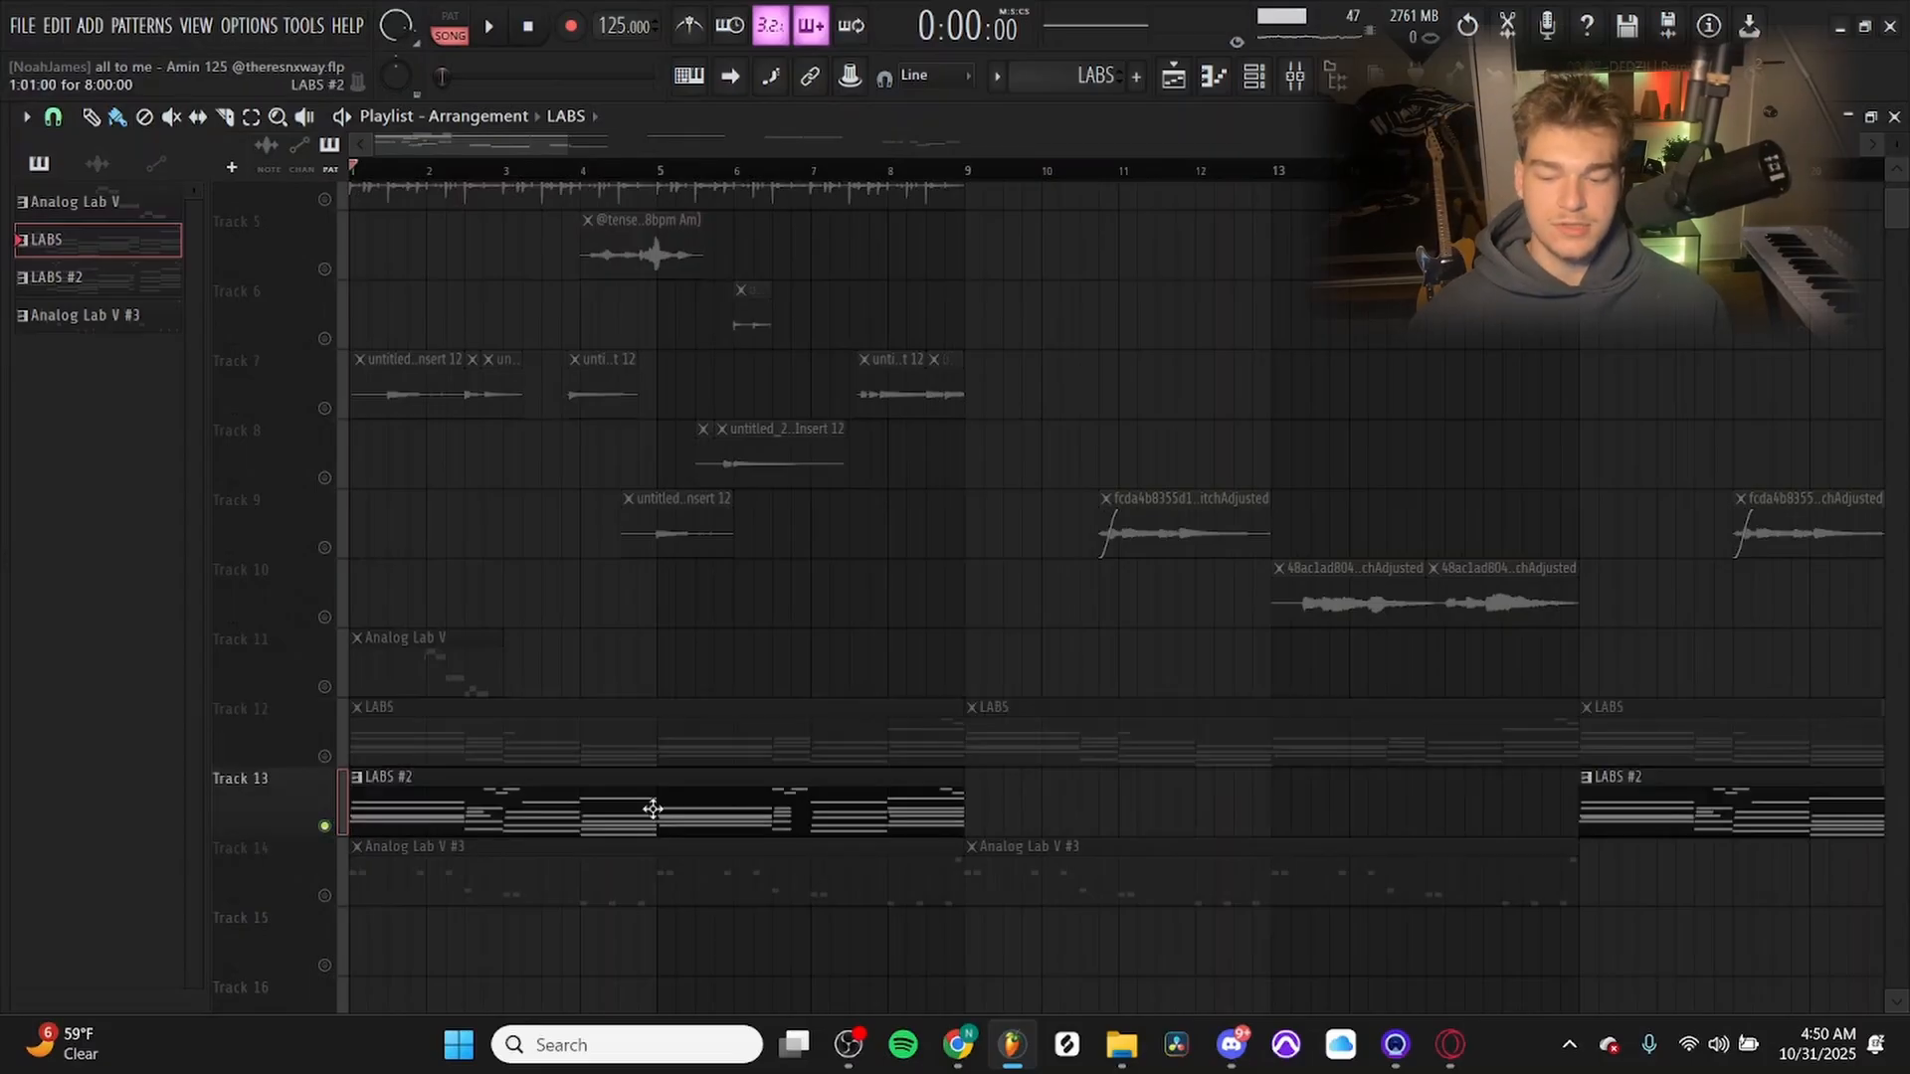
pyautogui.scroll(-2, 653, 809)
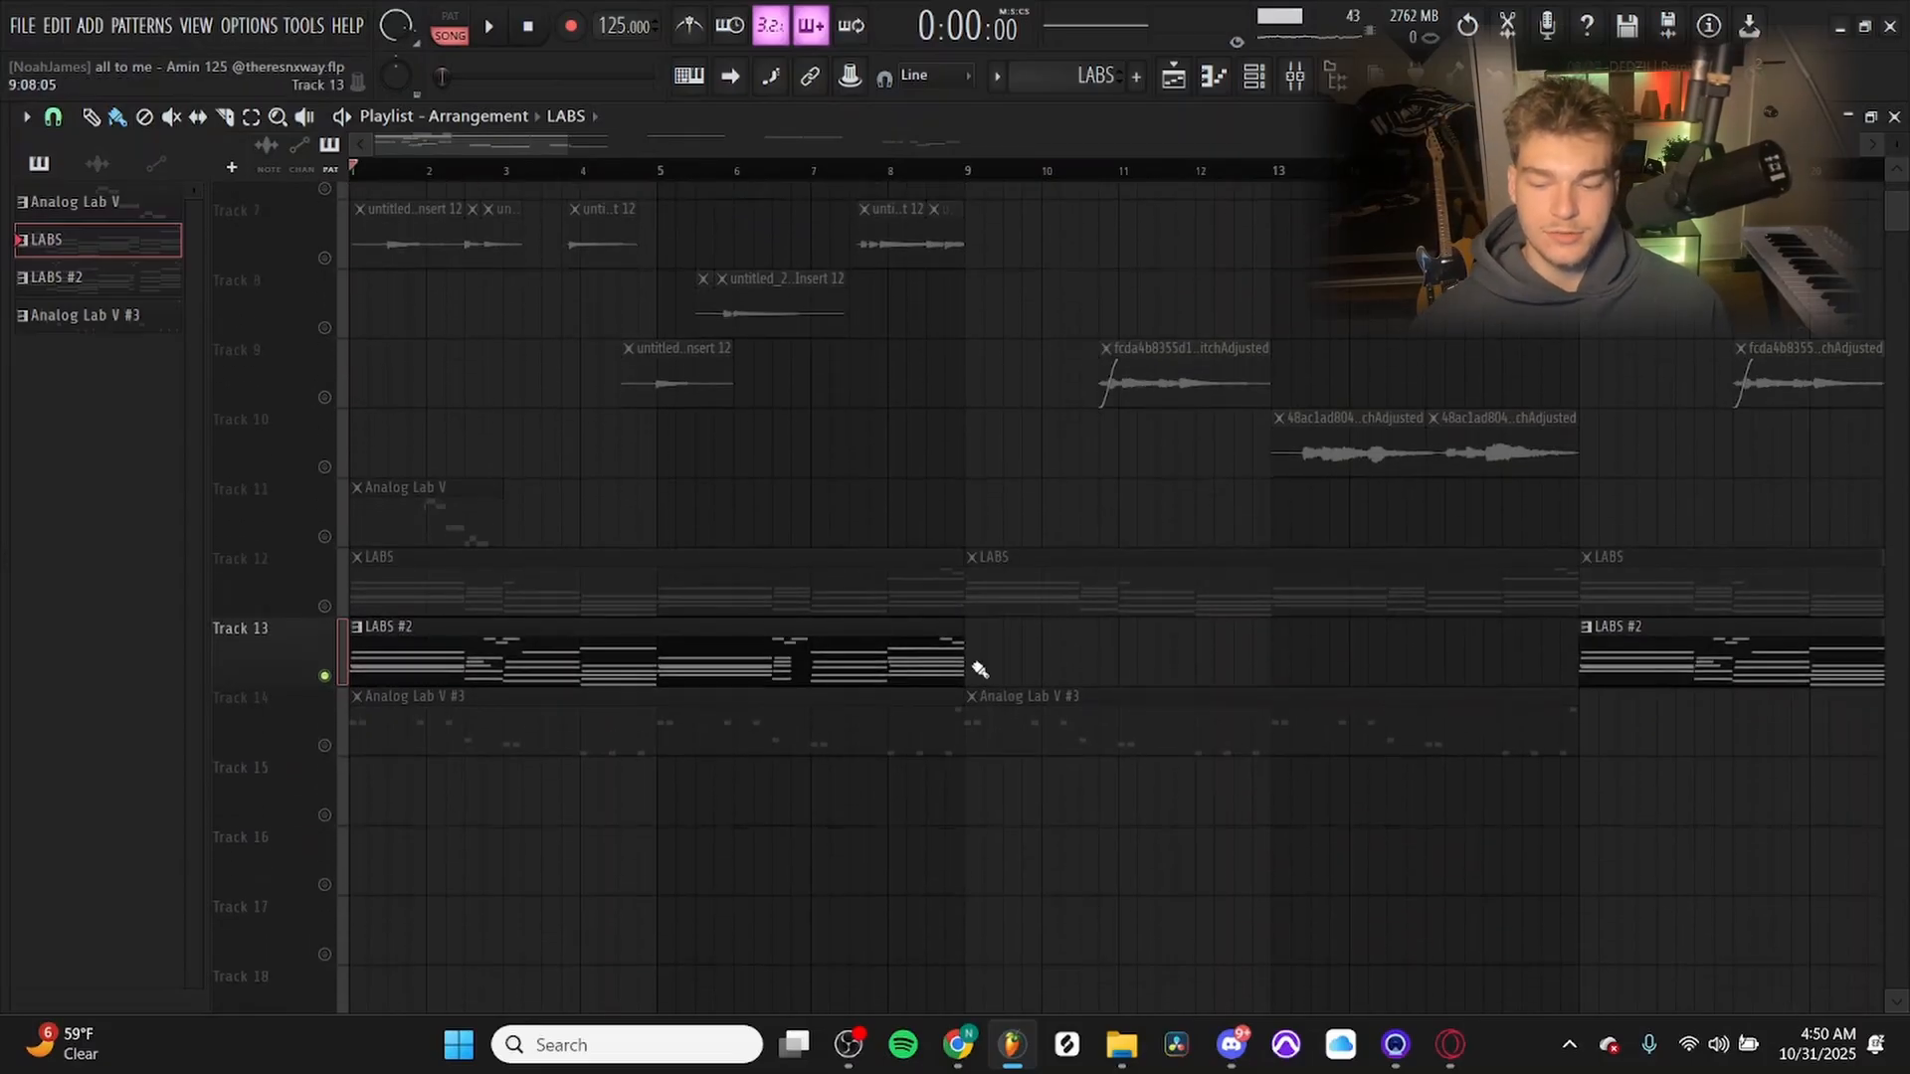
pyautogui.click(626, 655)
pyautogui.press('space')
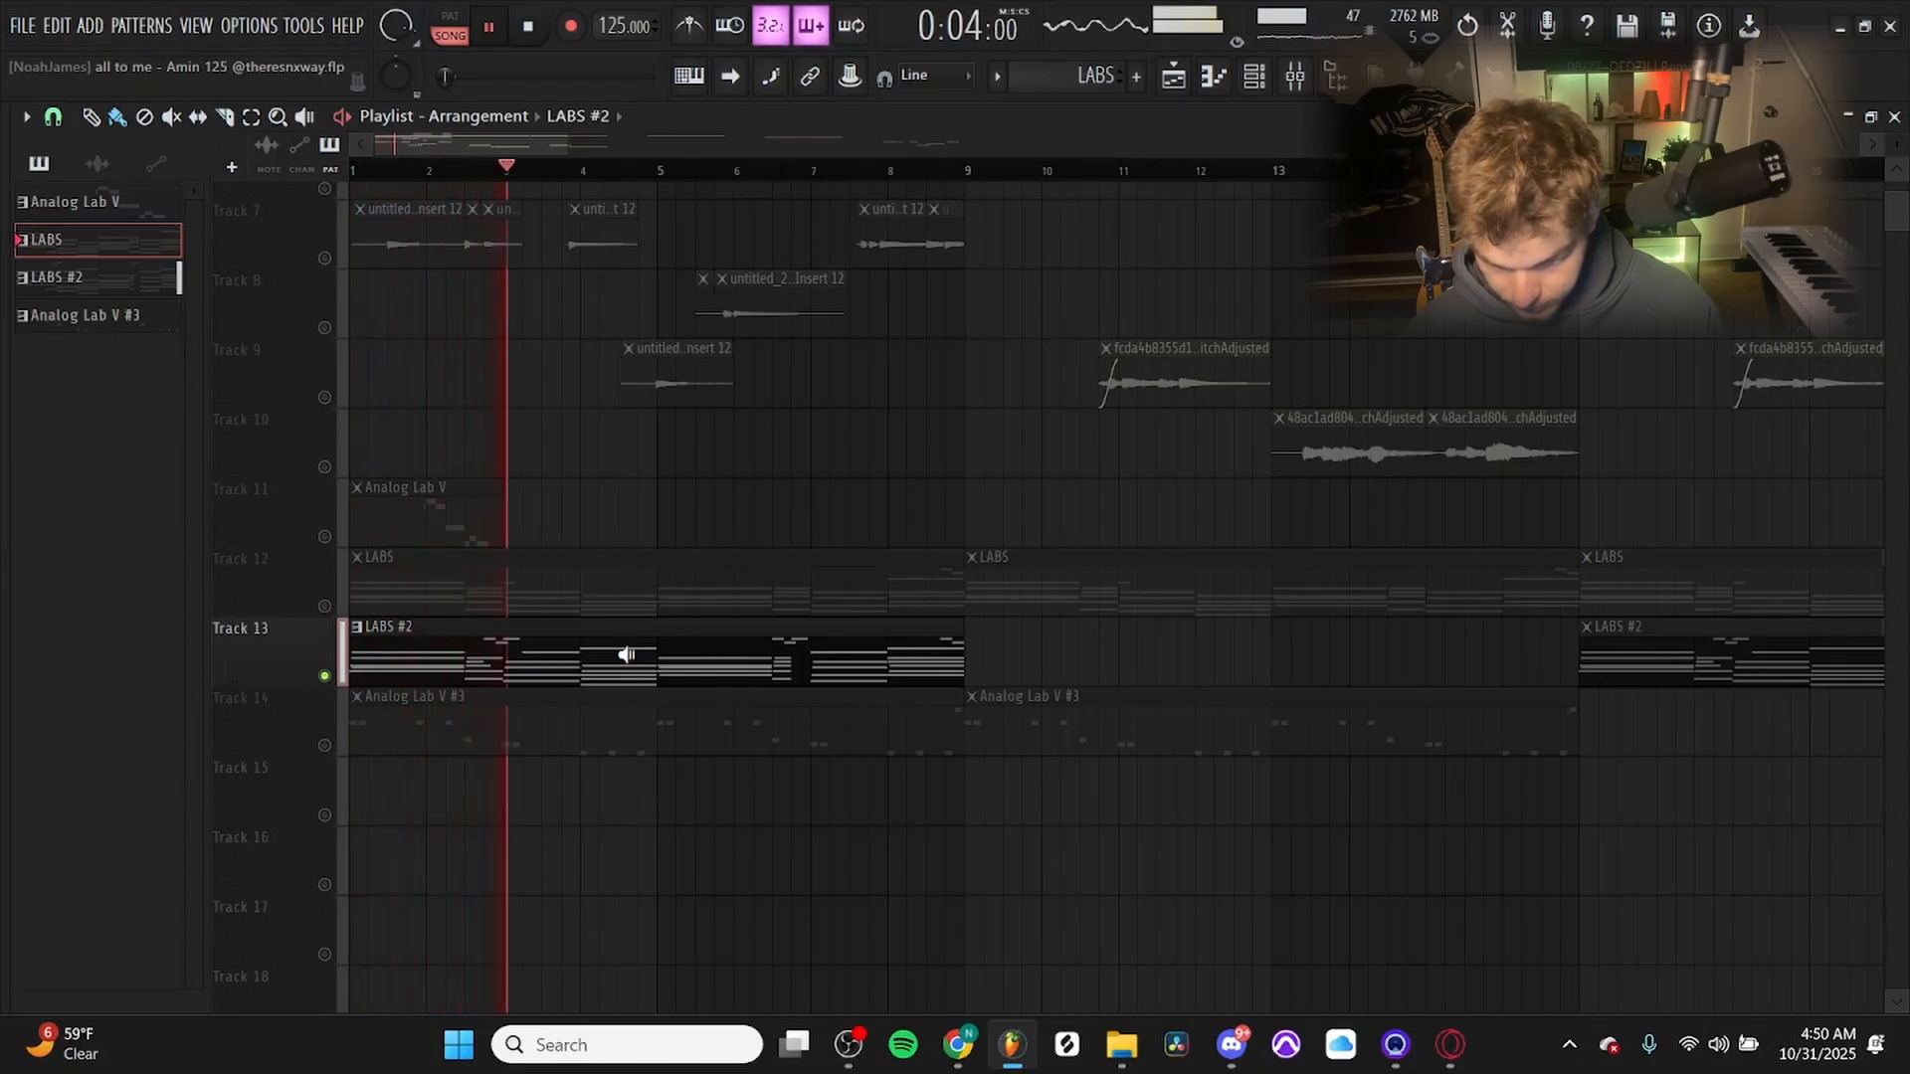
# Open the LABS #2 clip's notes, play them back, and inspect the high melody notes around bar 3.
pyautogui.doubleClick(626, 655)
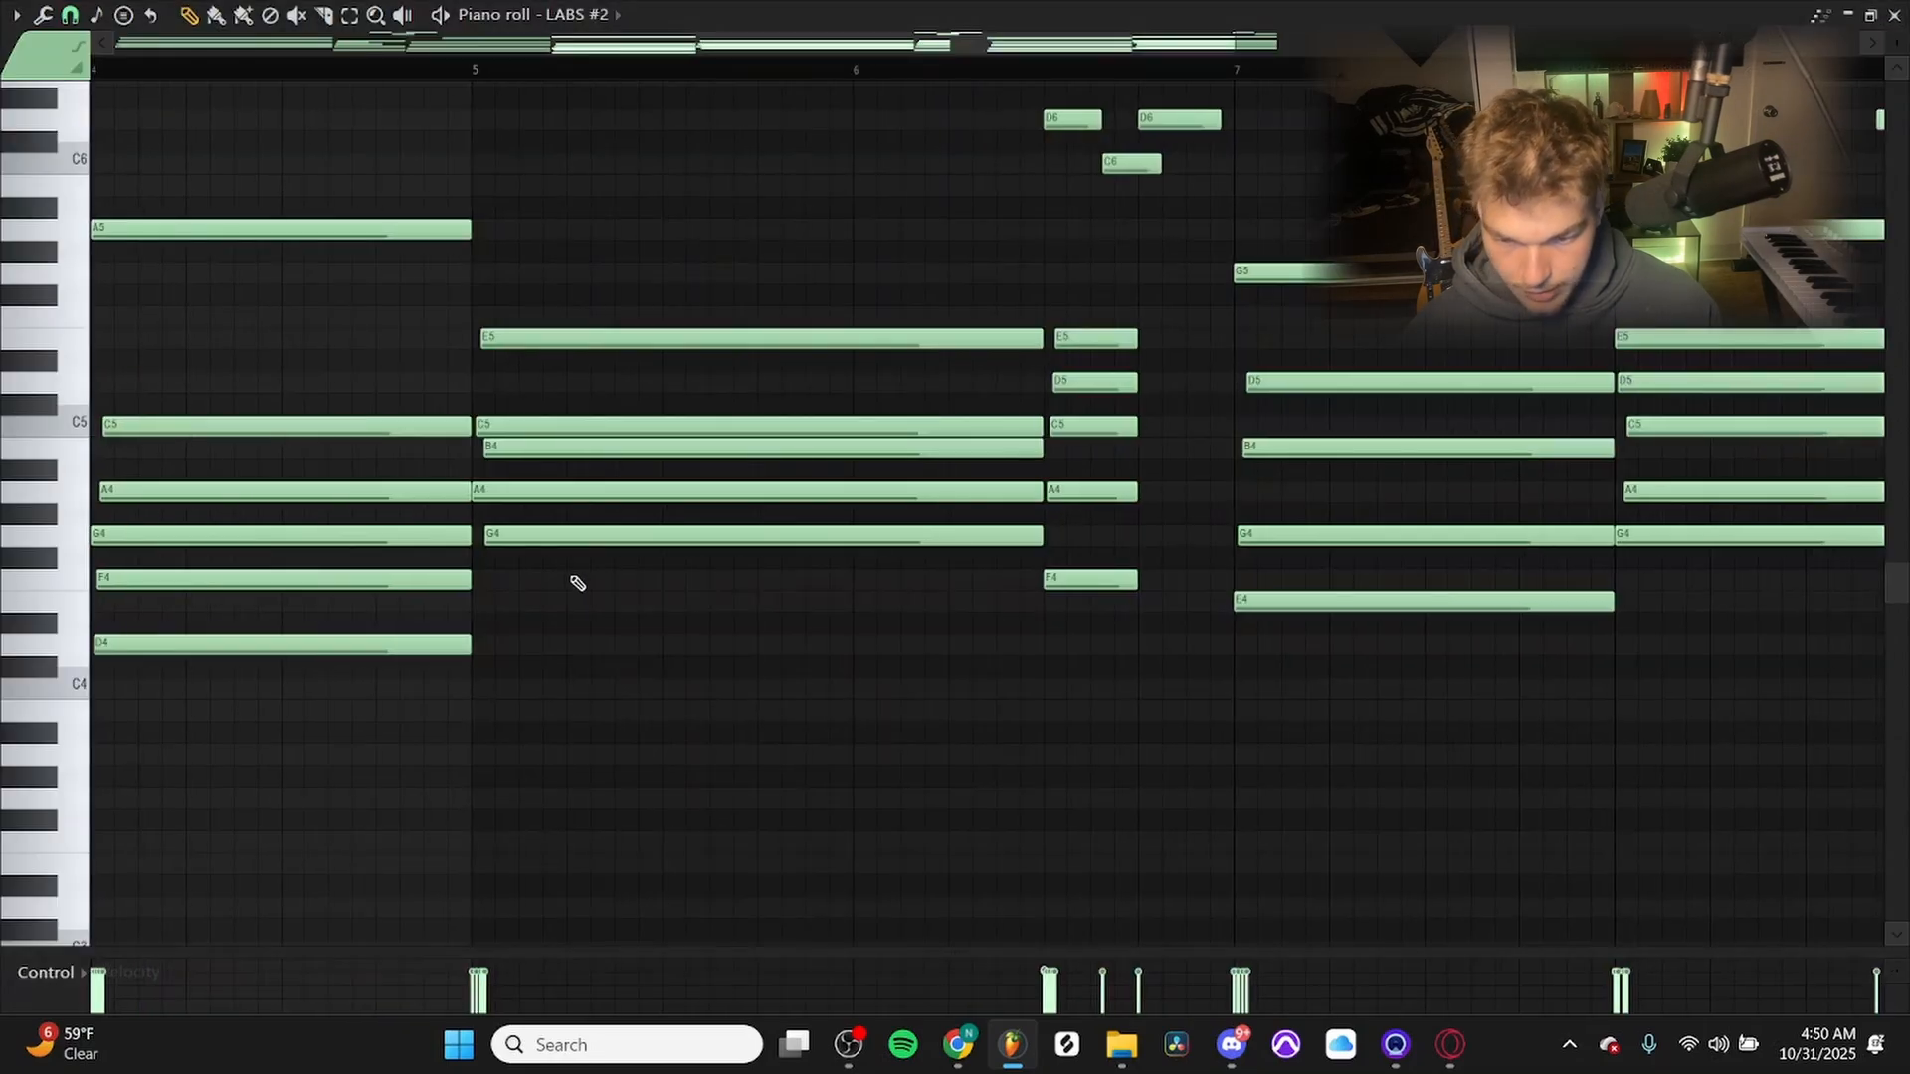
pyautogui.scroll(-4, 580, 583)
pyautogui.moveTo(580, 583); pyautogui.dragTo(1147, 887)
pyautogui.click(271, 77)
pyautogui.press('space')
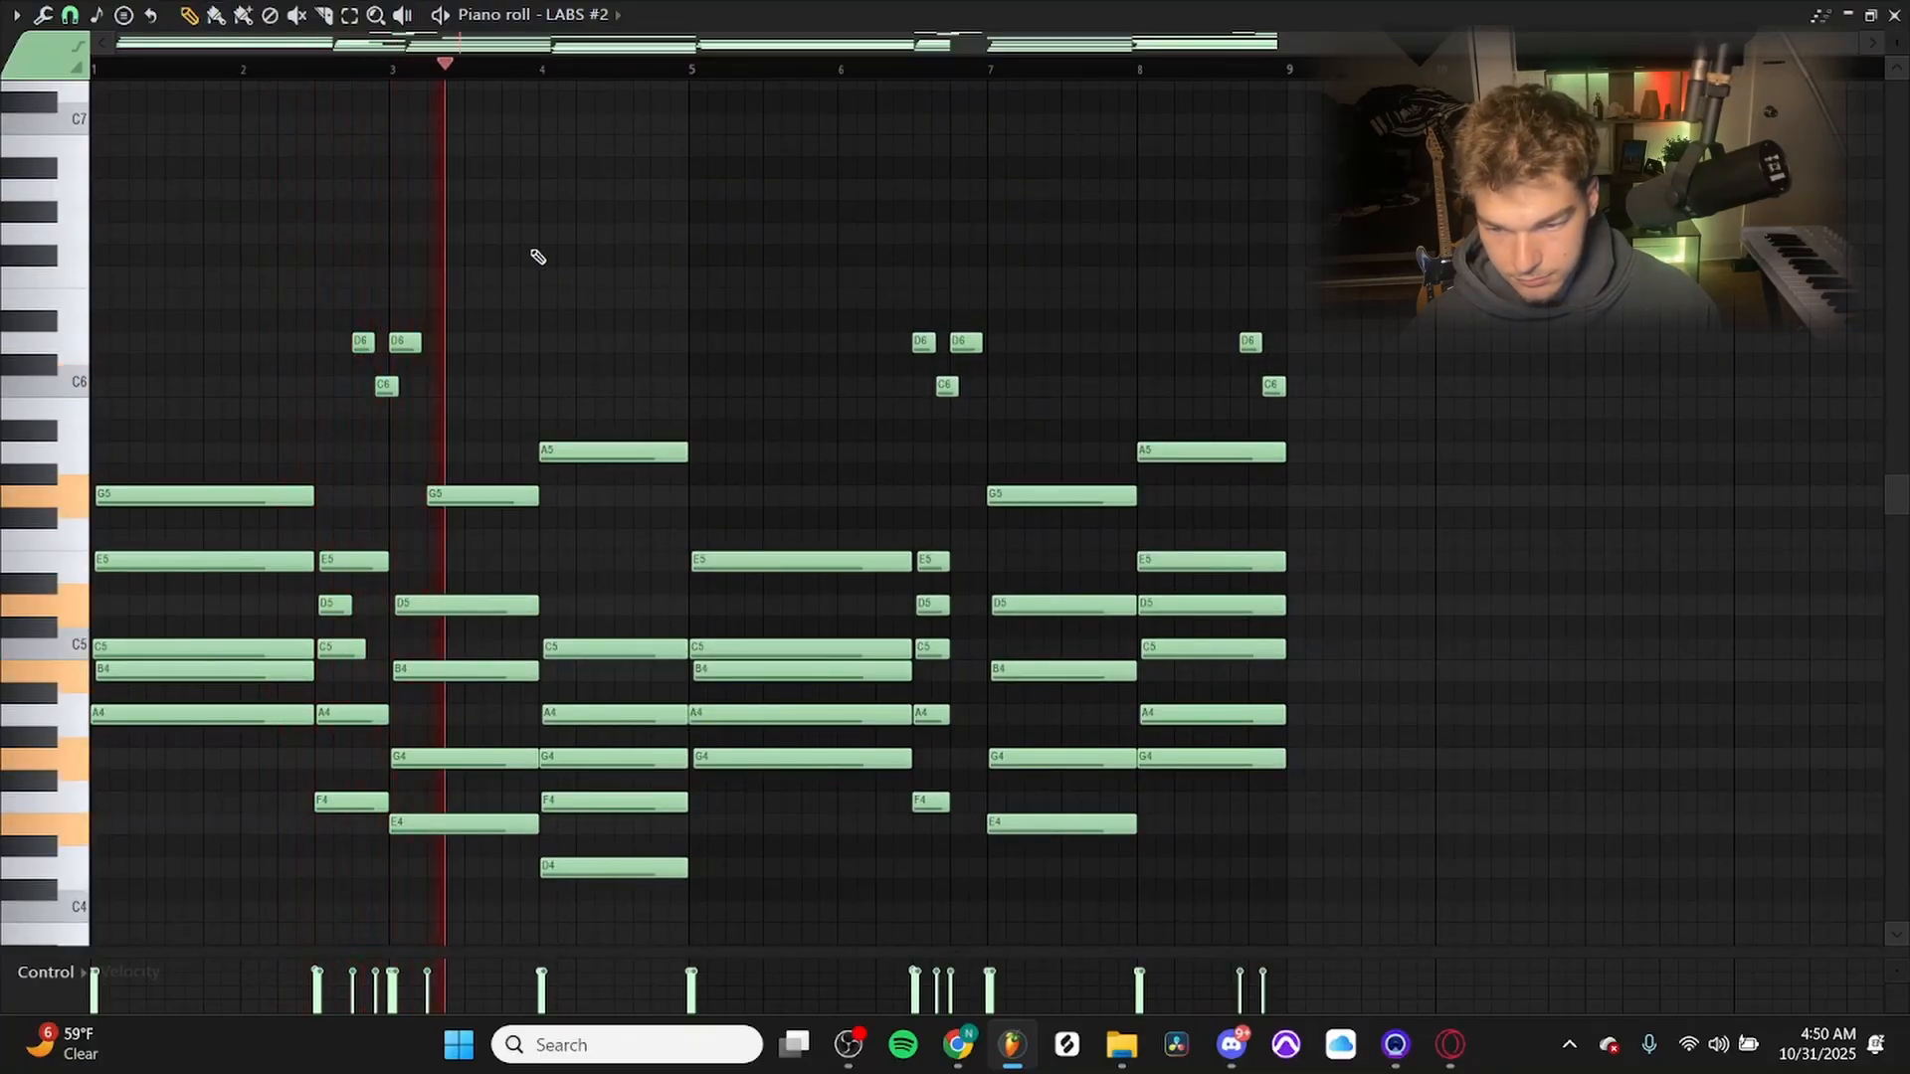
pyautogui.scroll(4, 576, 349)
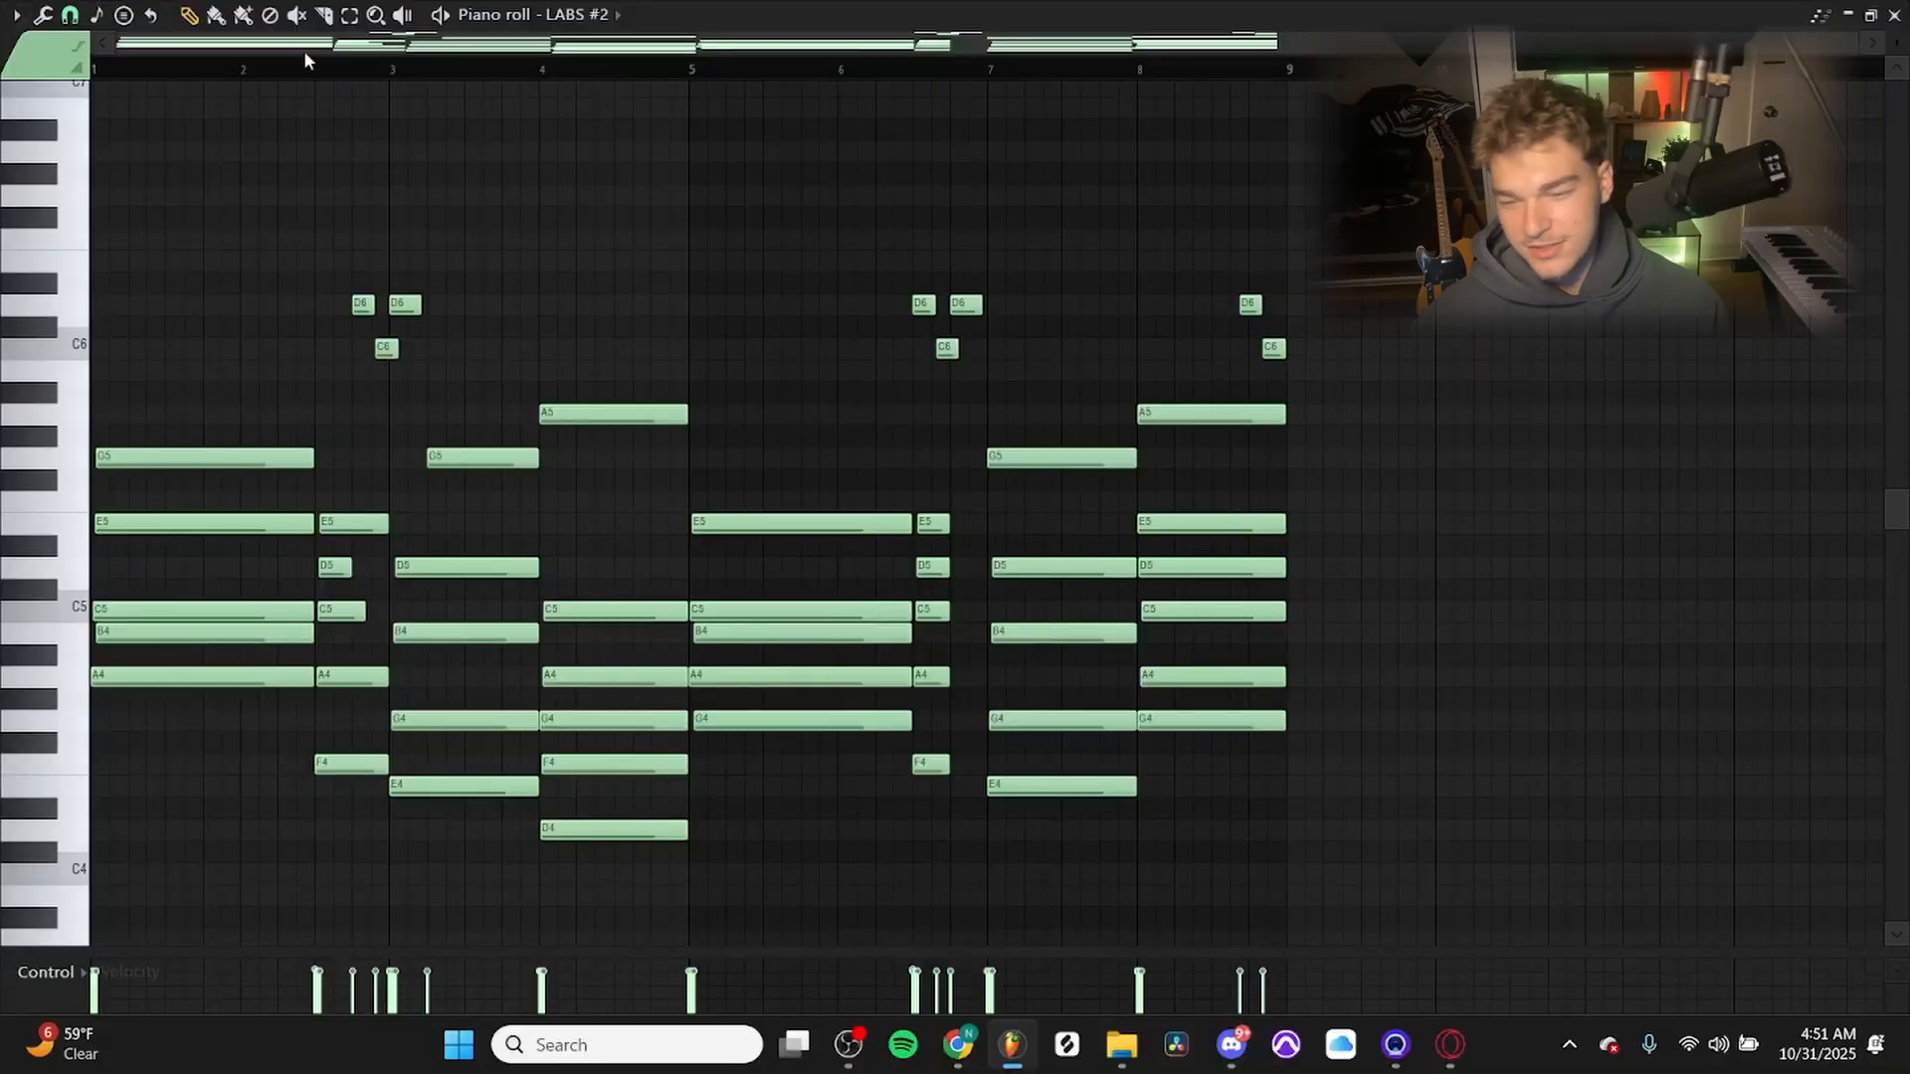
pyautogui.scroll(-2, 320, 508)
pyautogui.scroll(7, 323, 497)
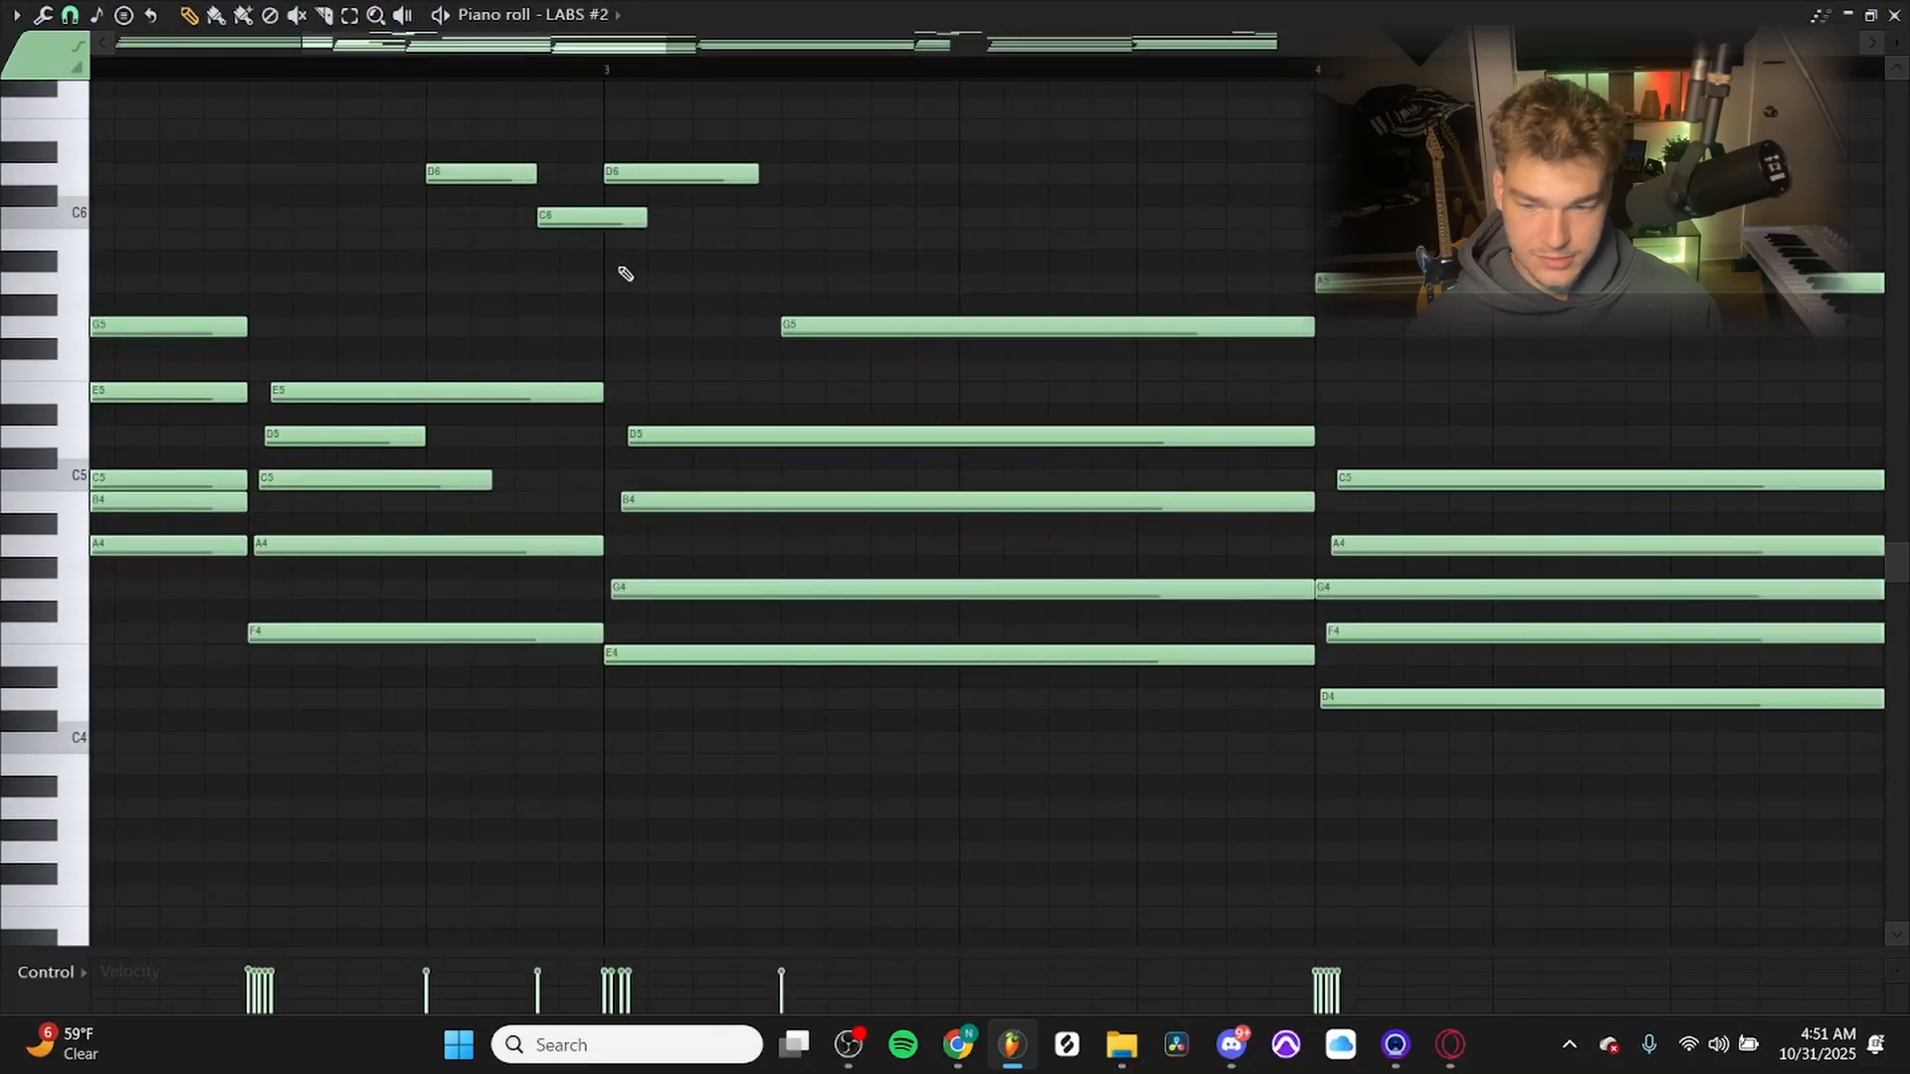
# Solo Track 11 in the playlist, open its Analog Lab V clip's notes and play them.
pyautogui.press('F7')
pyautogui.scroll(2, 368, 696)
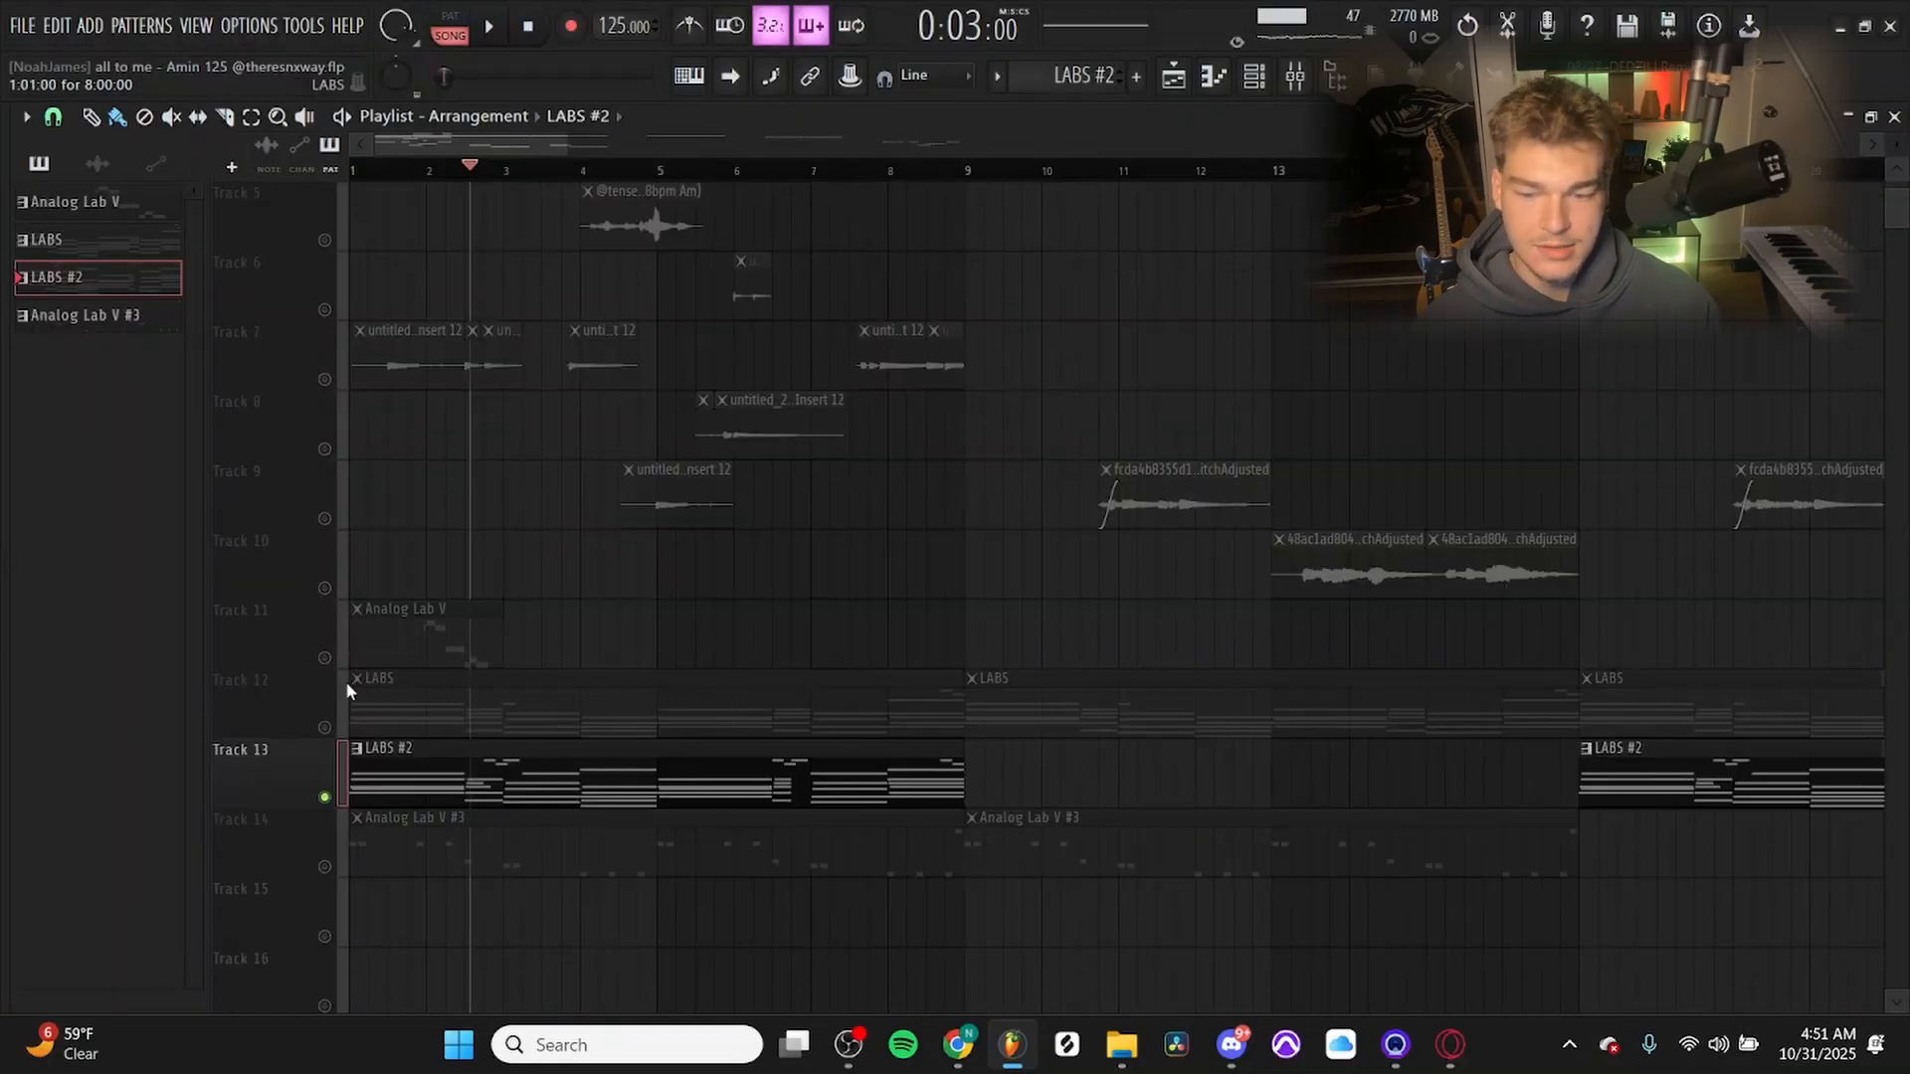
pyautogui.rightClick(326, 659)
pyautogui.doubleClick(460, 653)
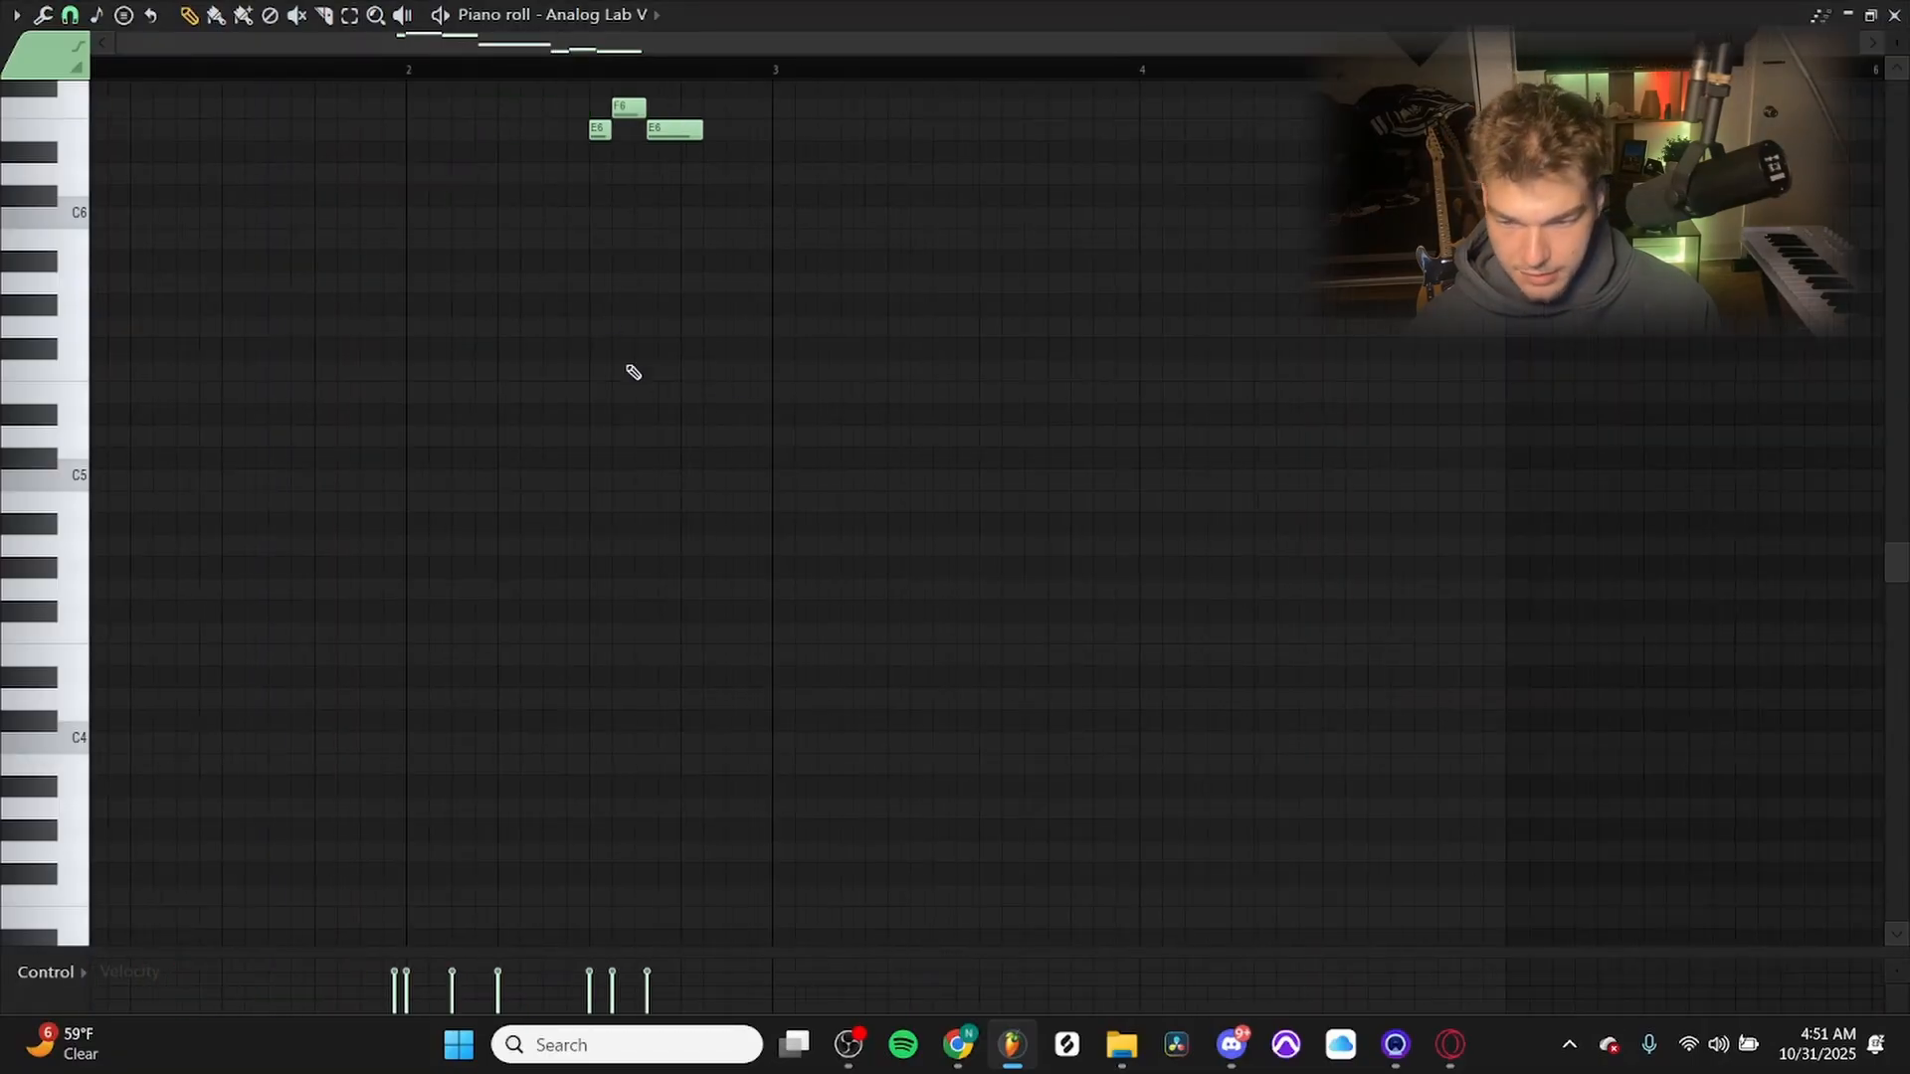
pyautogui.press('space')
# Turn Track 13 back on alongside Track 11 in the playlist and play the two parts together.
pyautogui.press('F7')
pyautogui.click(324, 796)
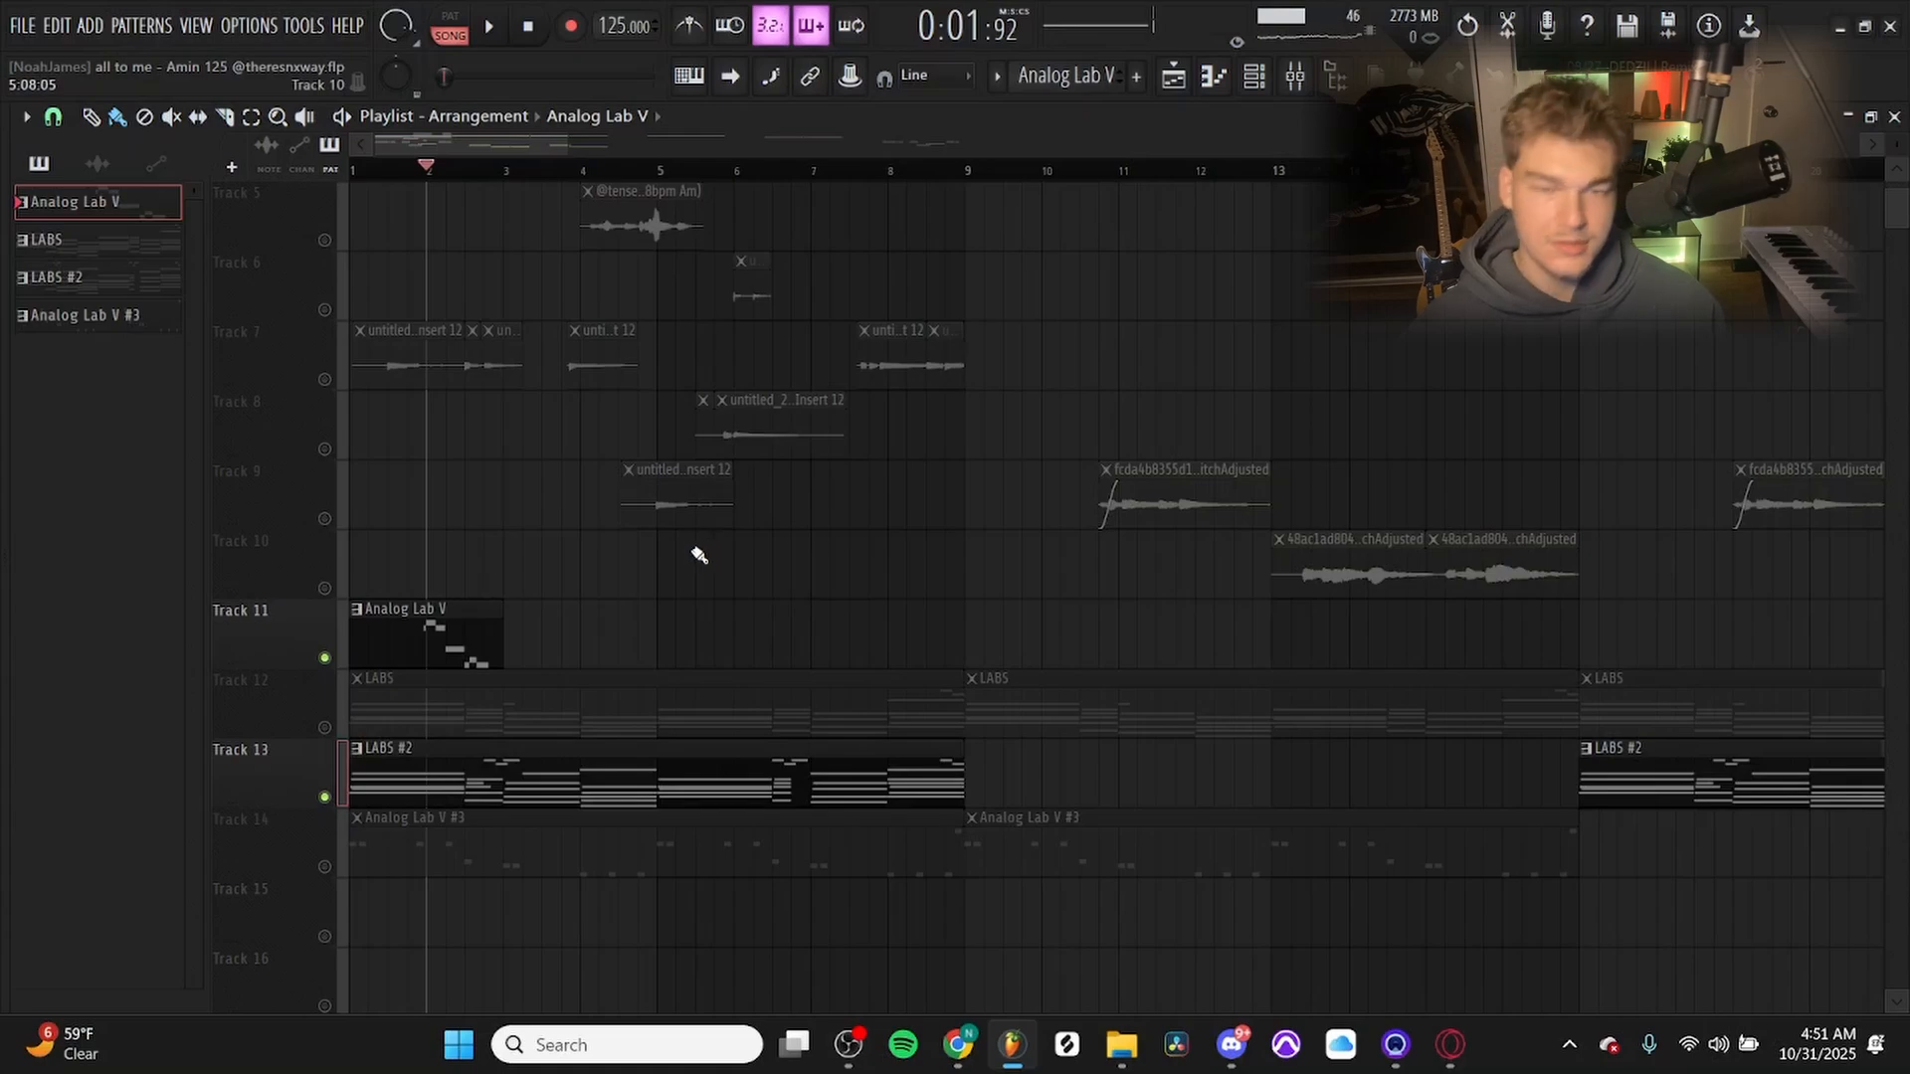
pyautogui.press('space')
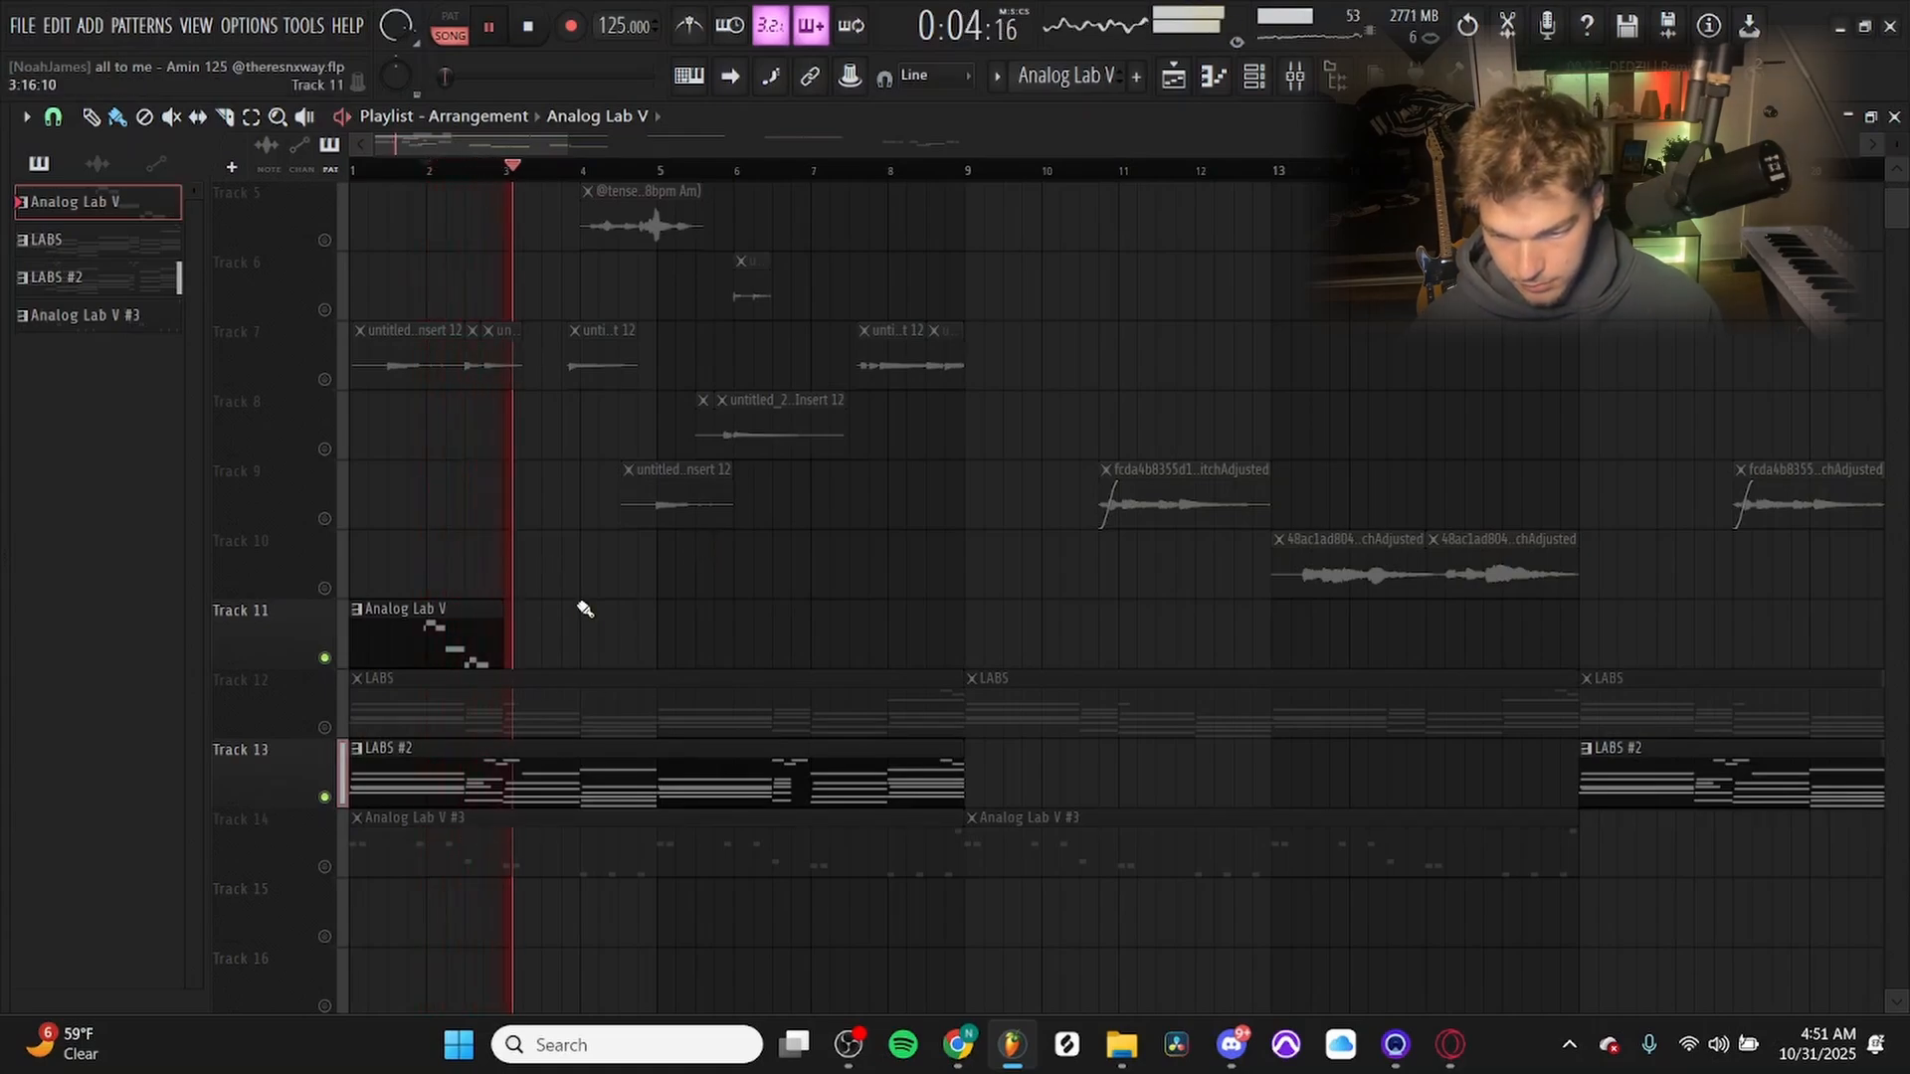
pyautogui.press('space')
pyautogui.scroll(2, 503, 642)
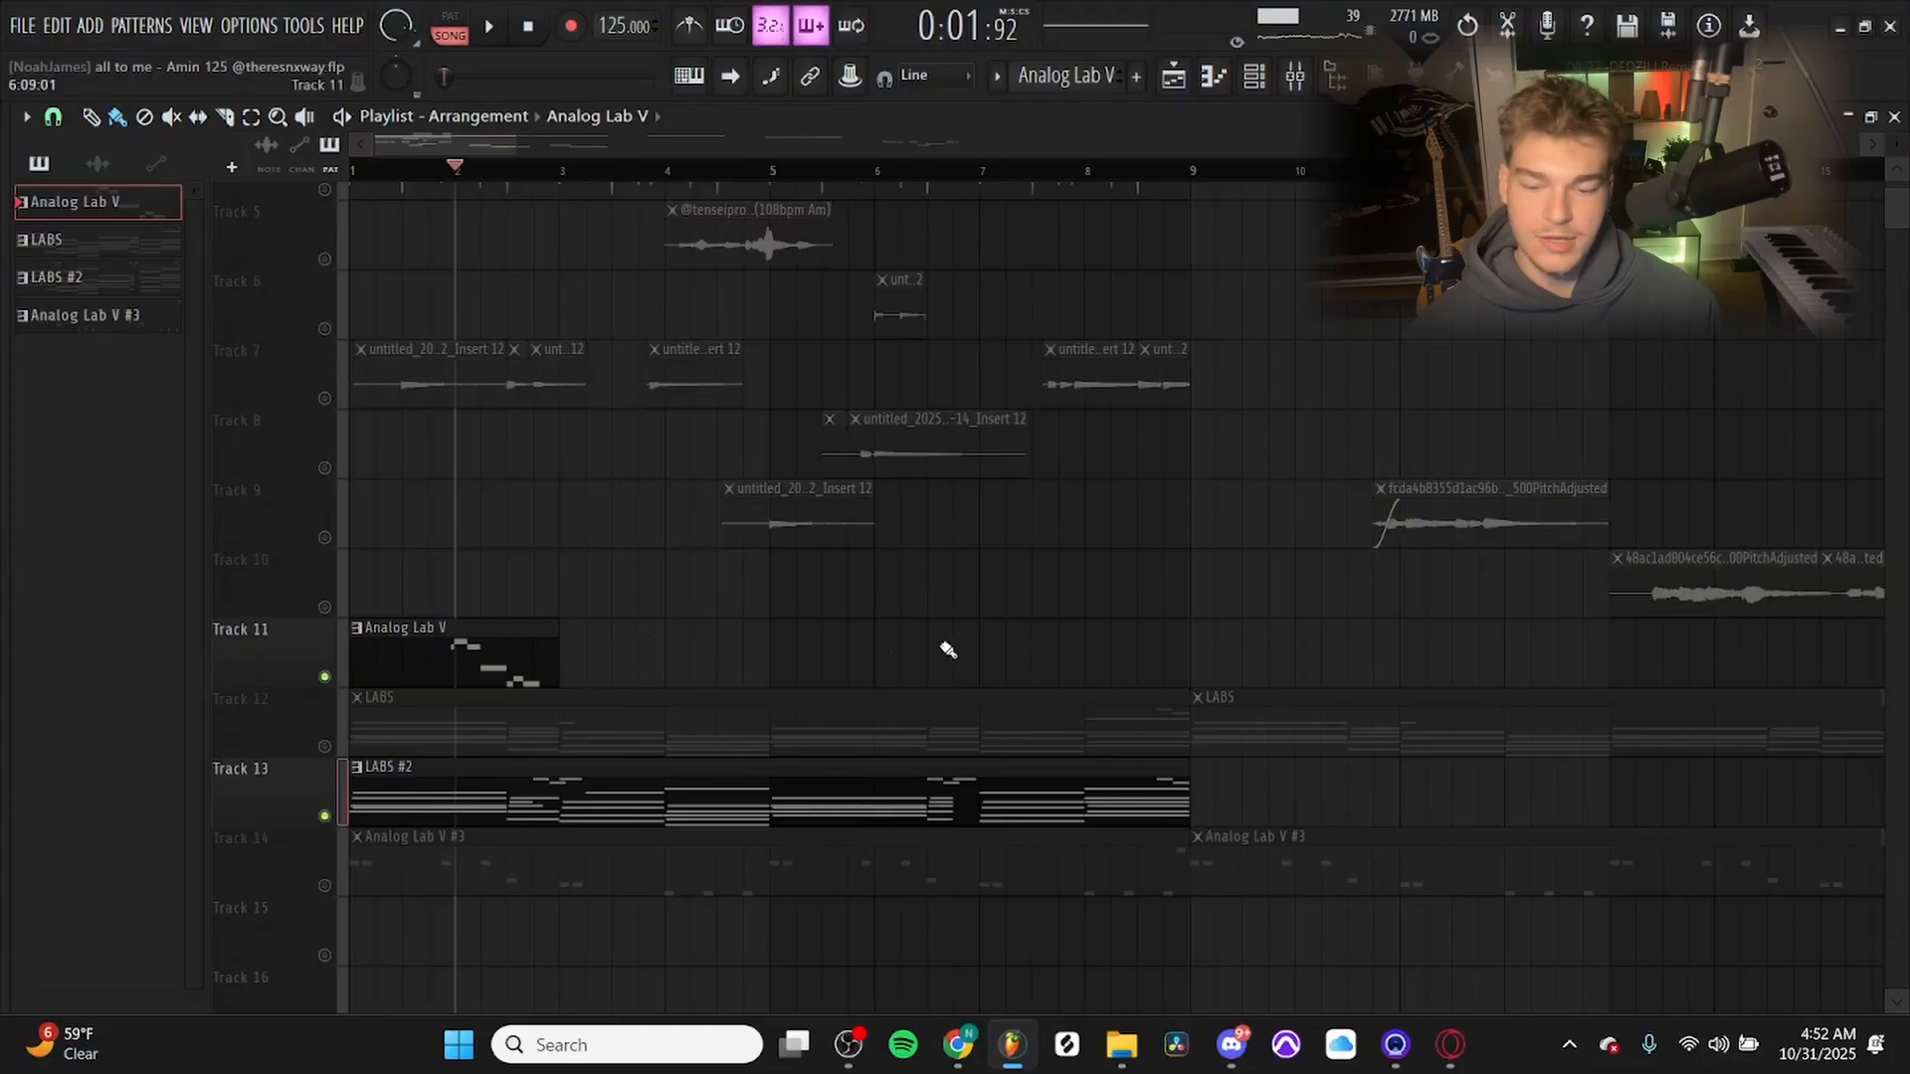
# Inspect the Analog Lab V melody notes around bar 2 and return to the playlist.
pyautogui.press('F7')
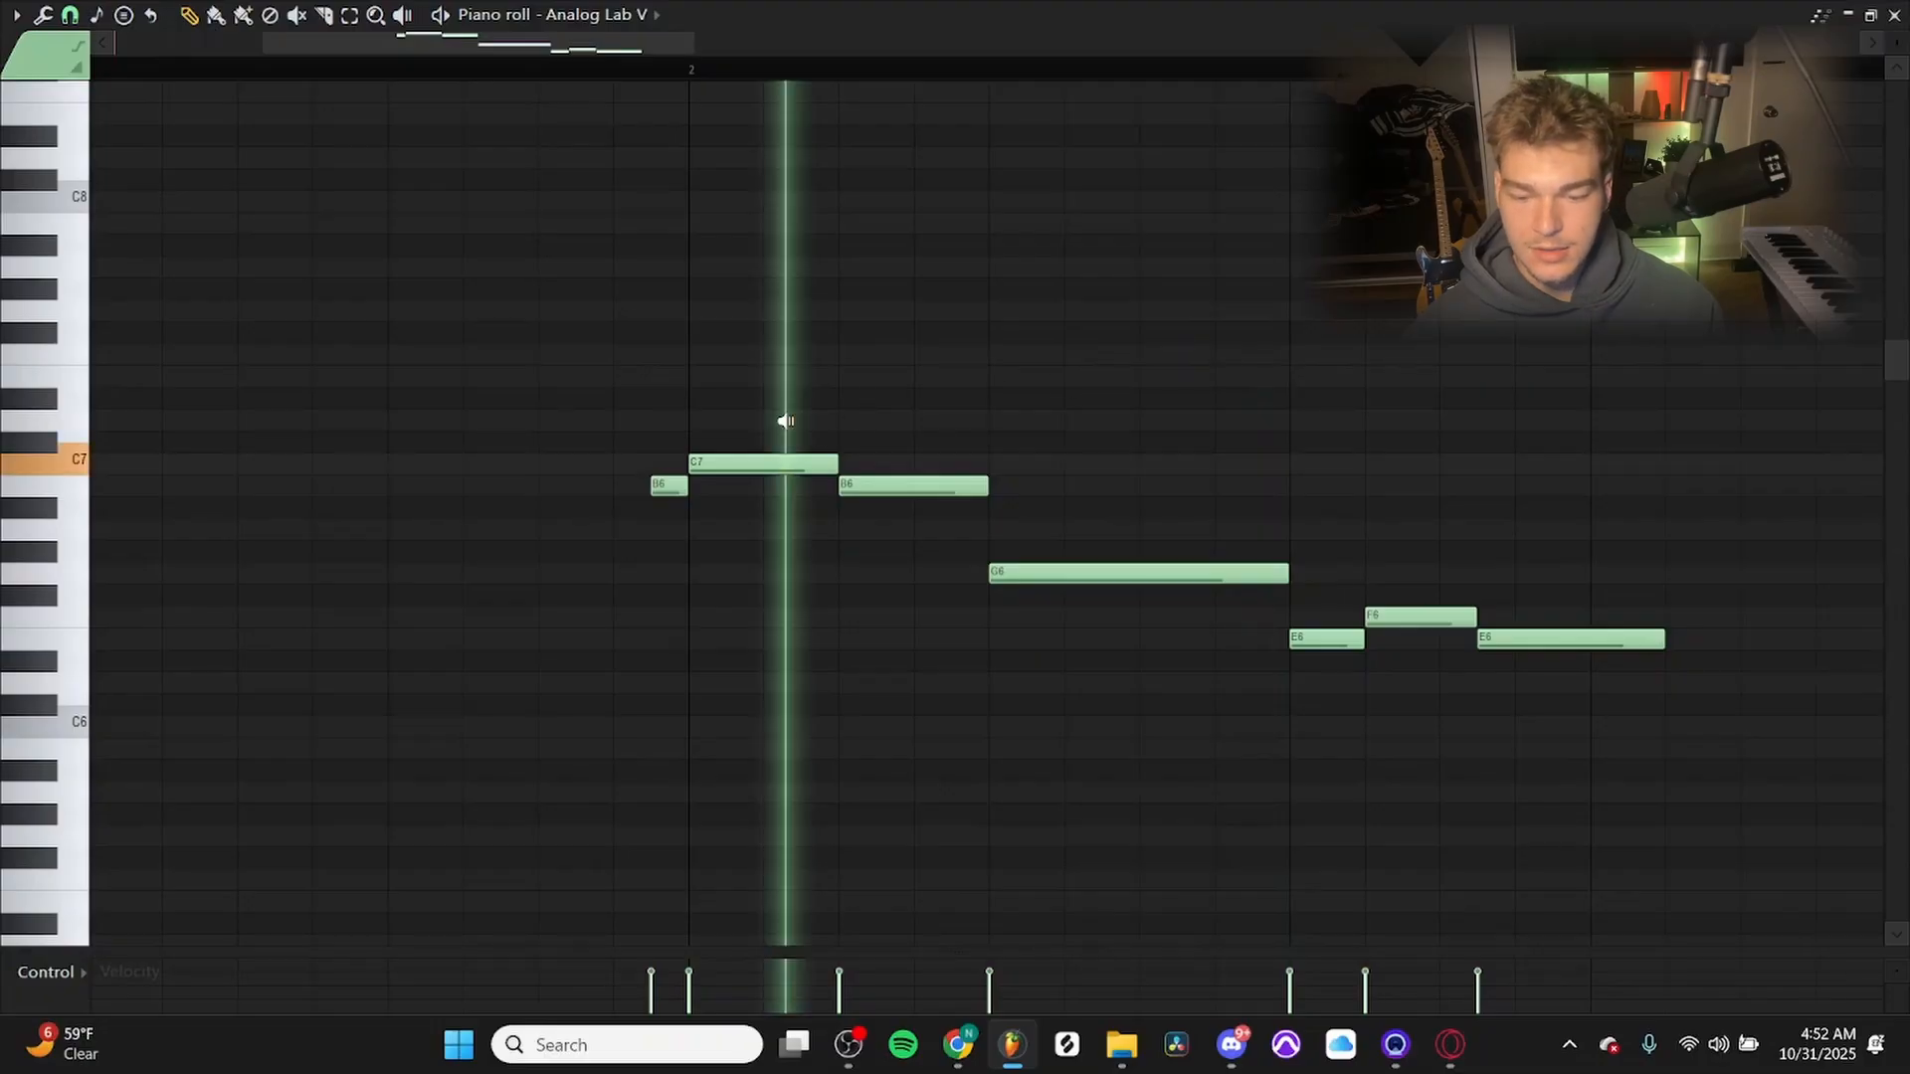
pyautogui.hscroll(3, 1202, 444)
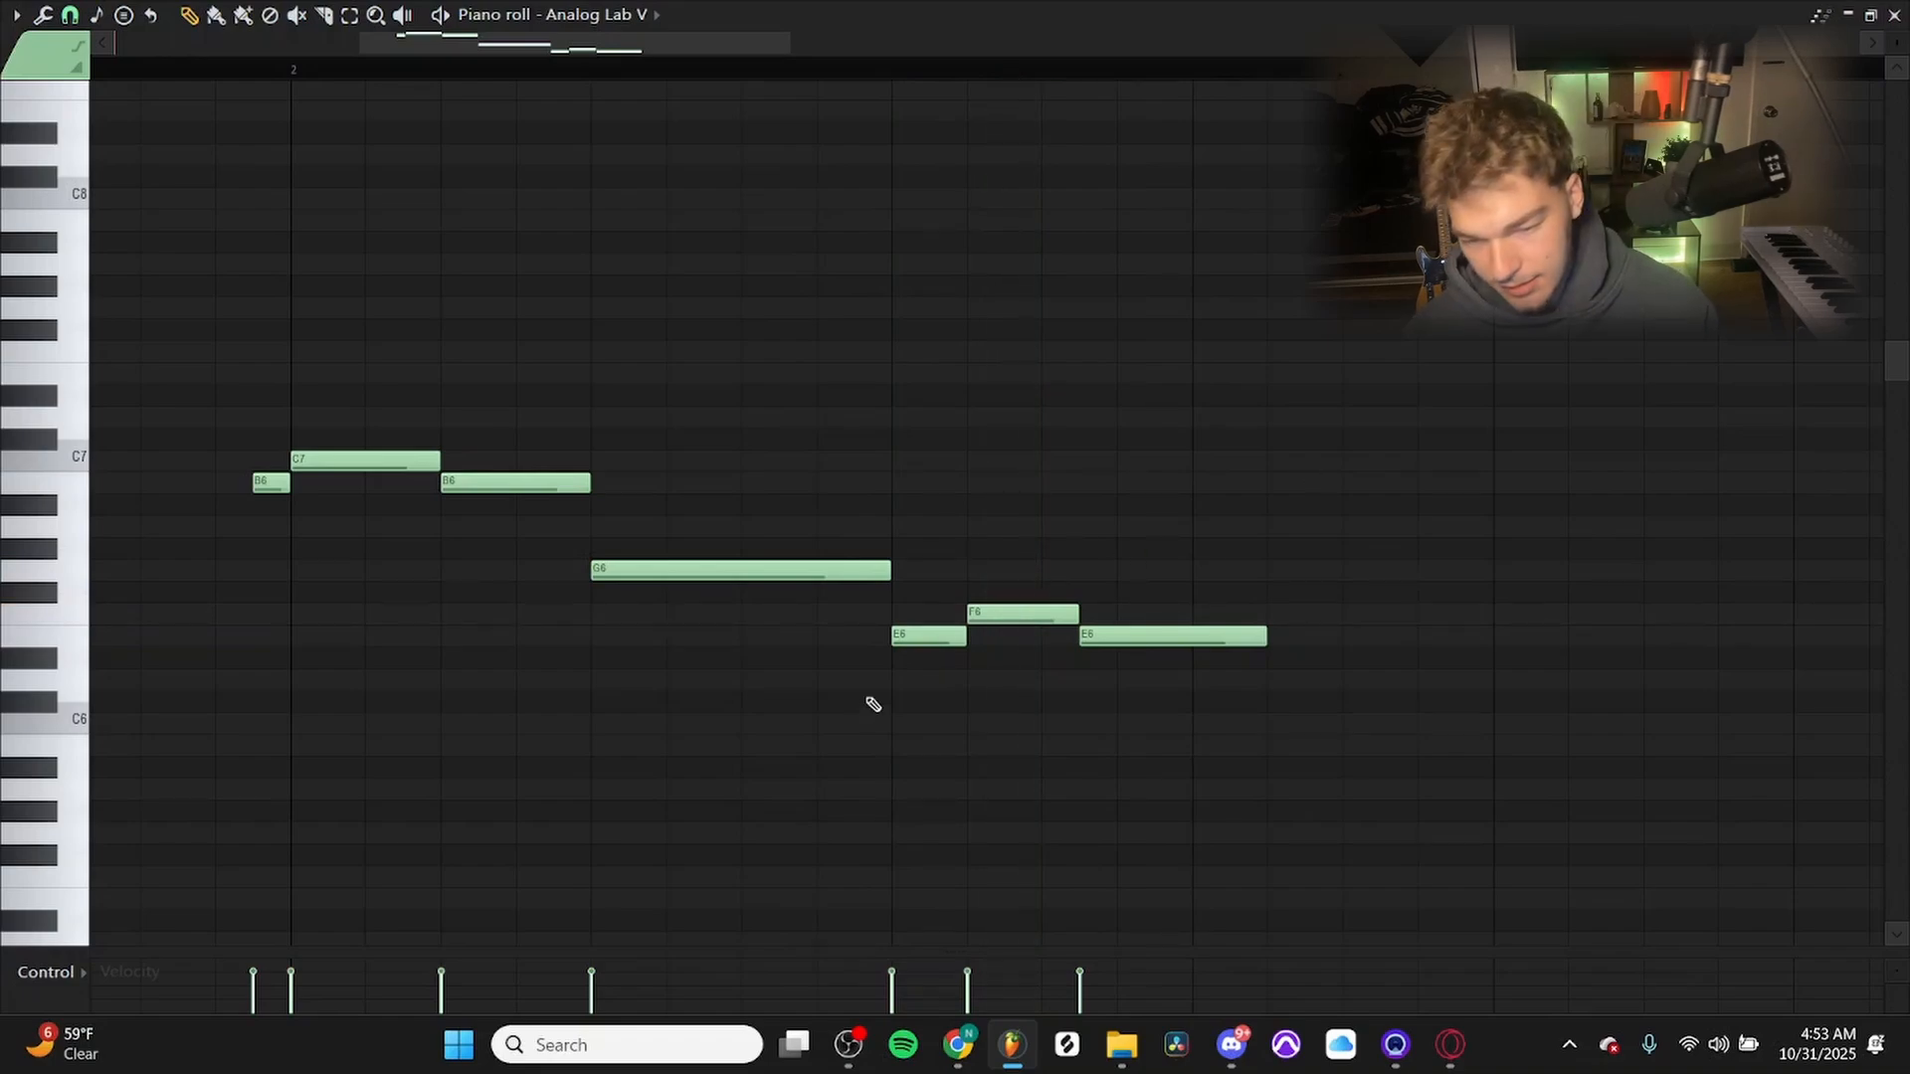
pyautogui.press('F5')
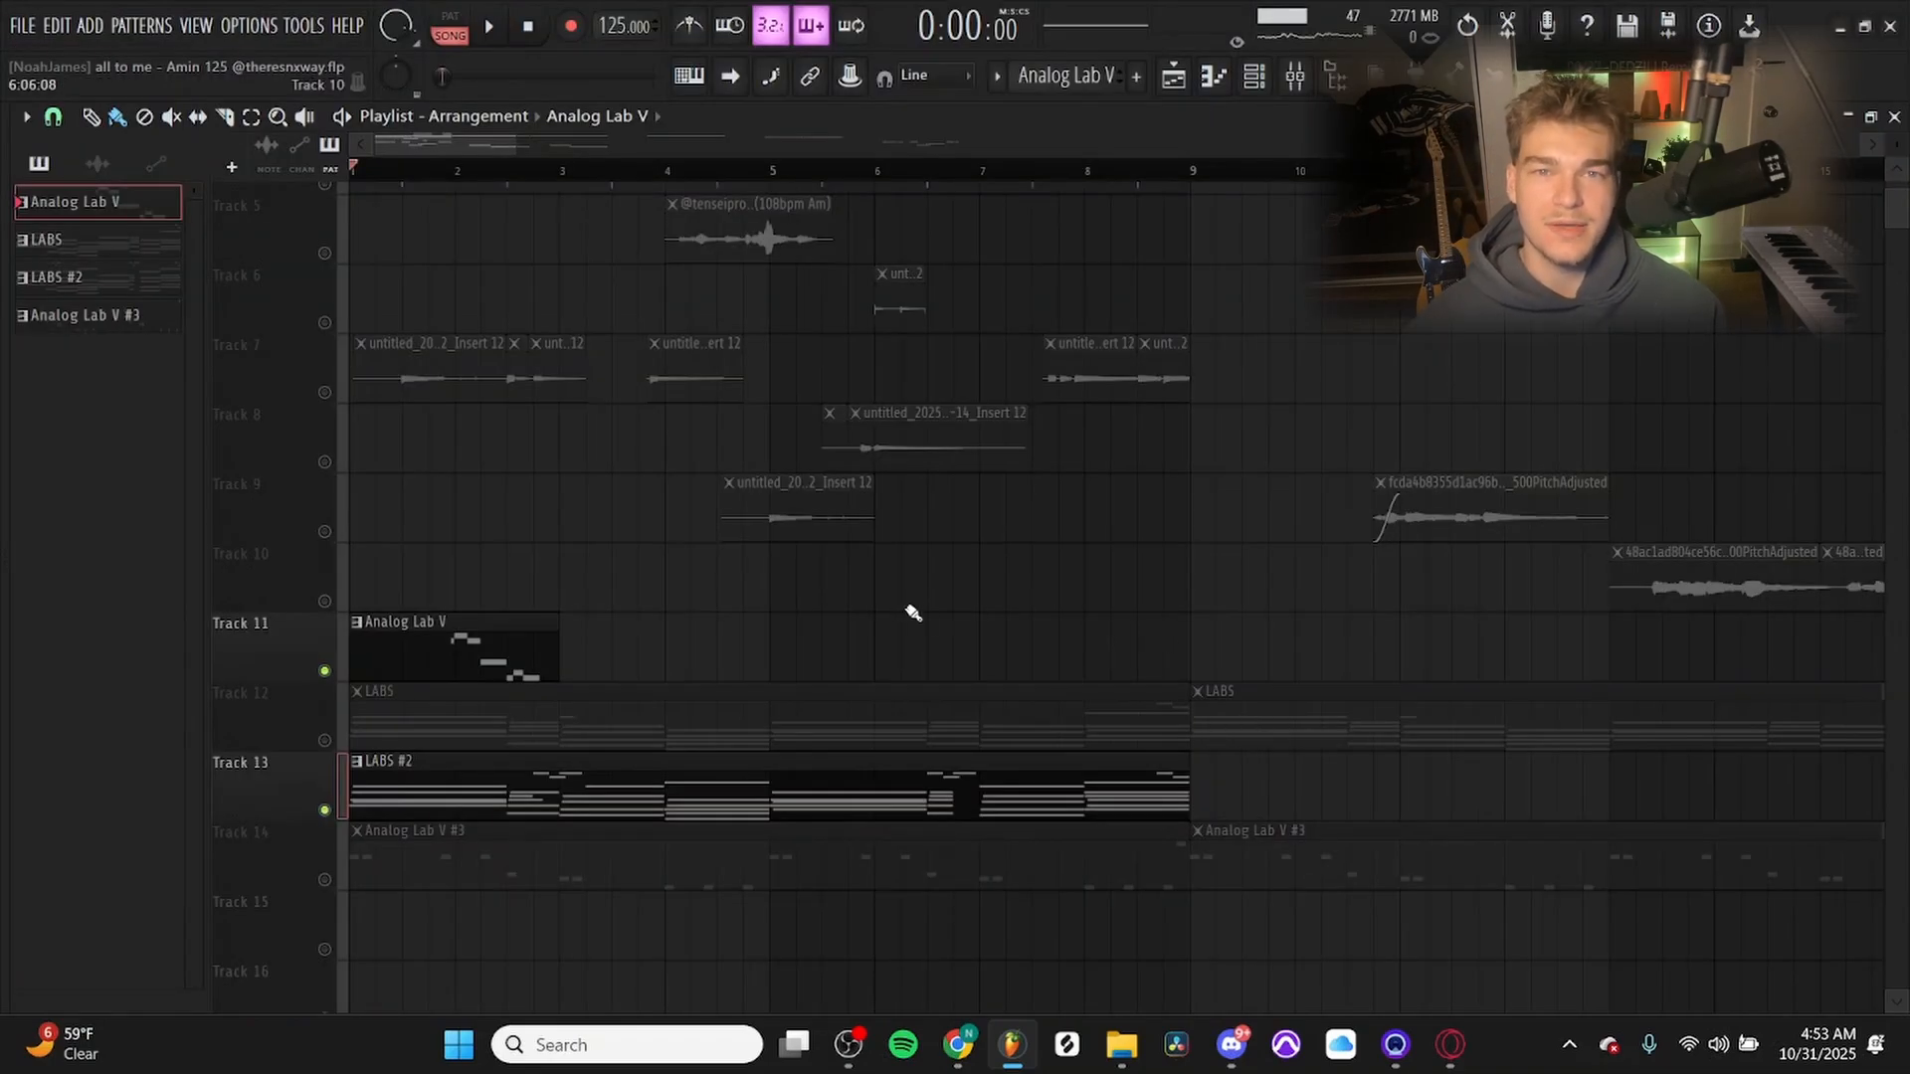
# Solo Track 3 in the playlist and play back its vocal loop.
pyautogui.scroll(-2, 1347, 567)
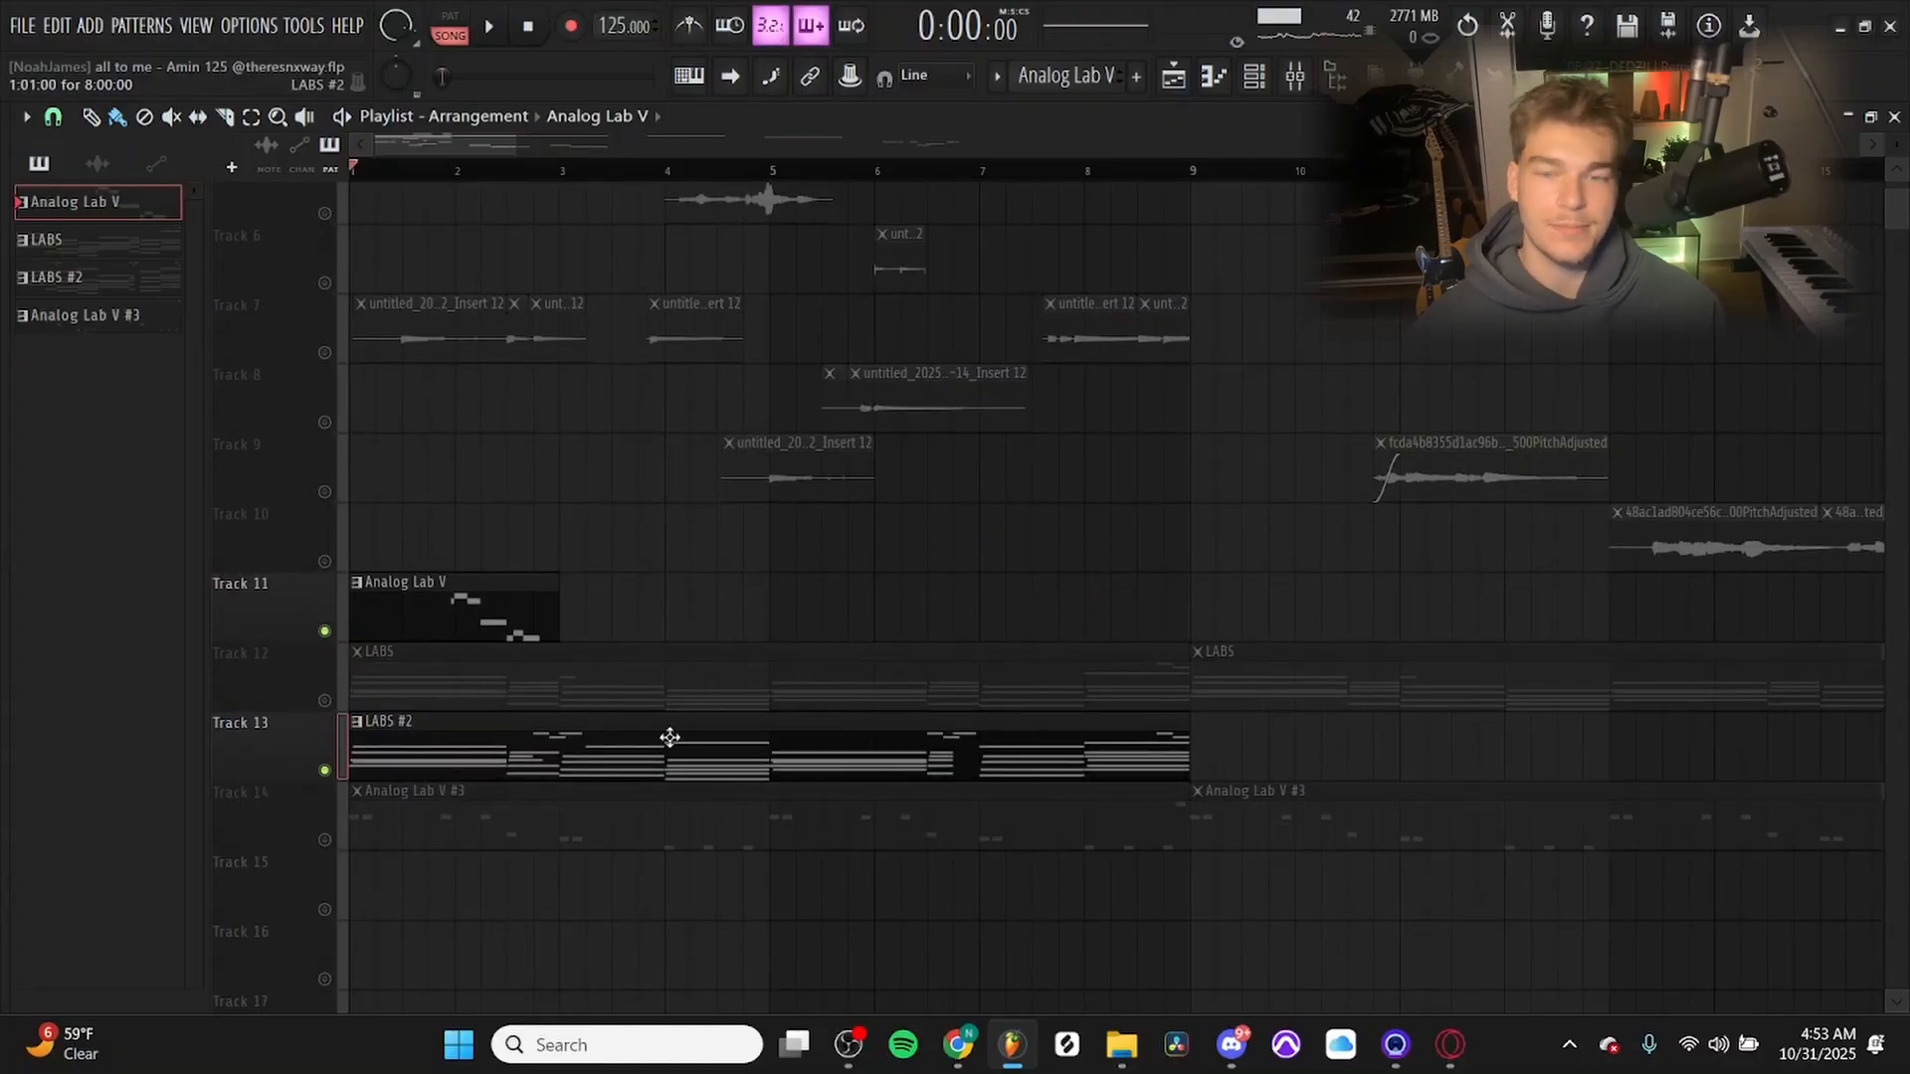
pyautogui.scroll(5, 448, 517)
pyautogui.rightClick(324, 380)
pyautogui.scroll(4, 395, 301)
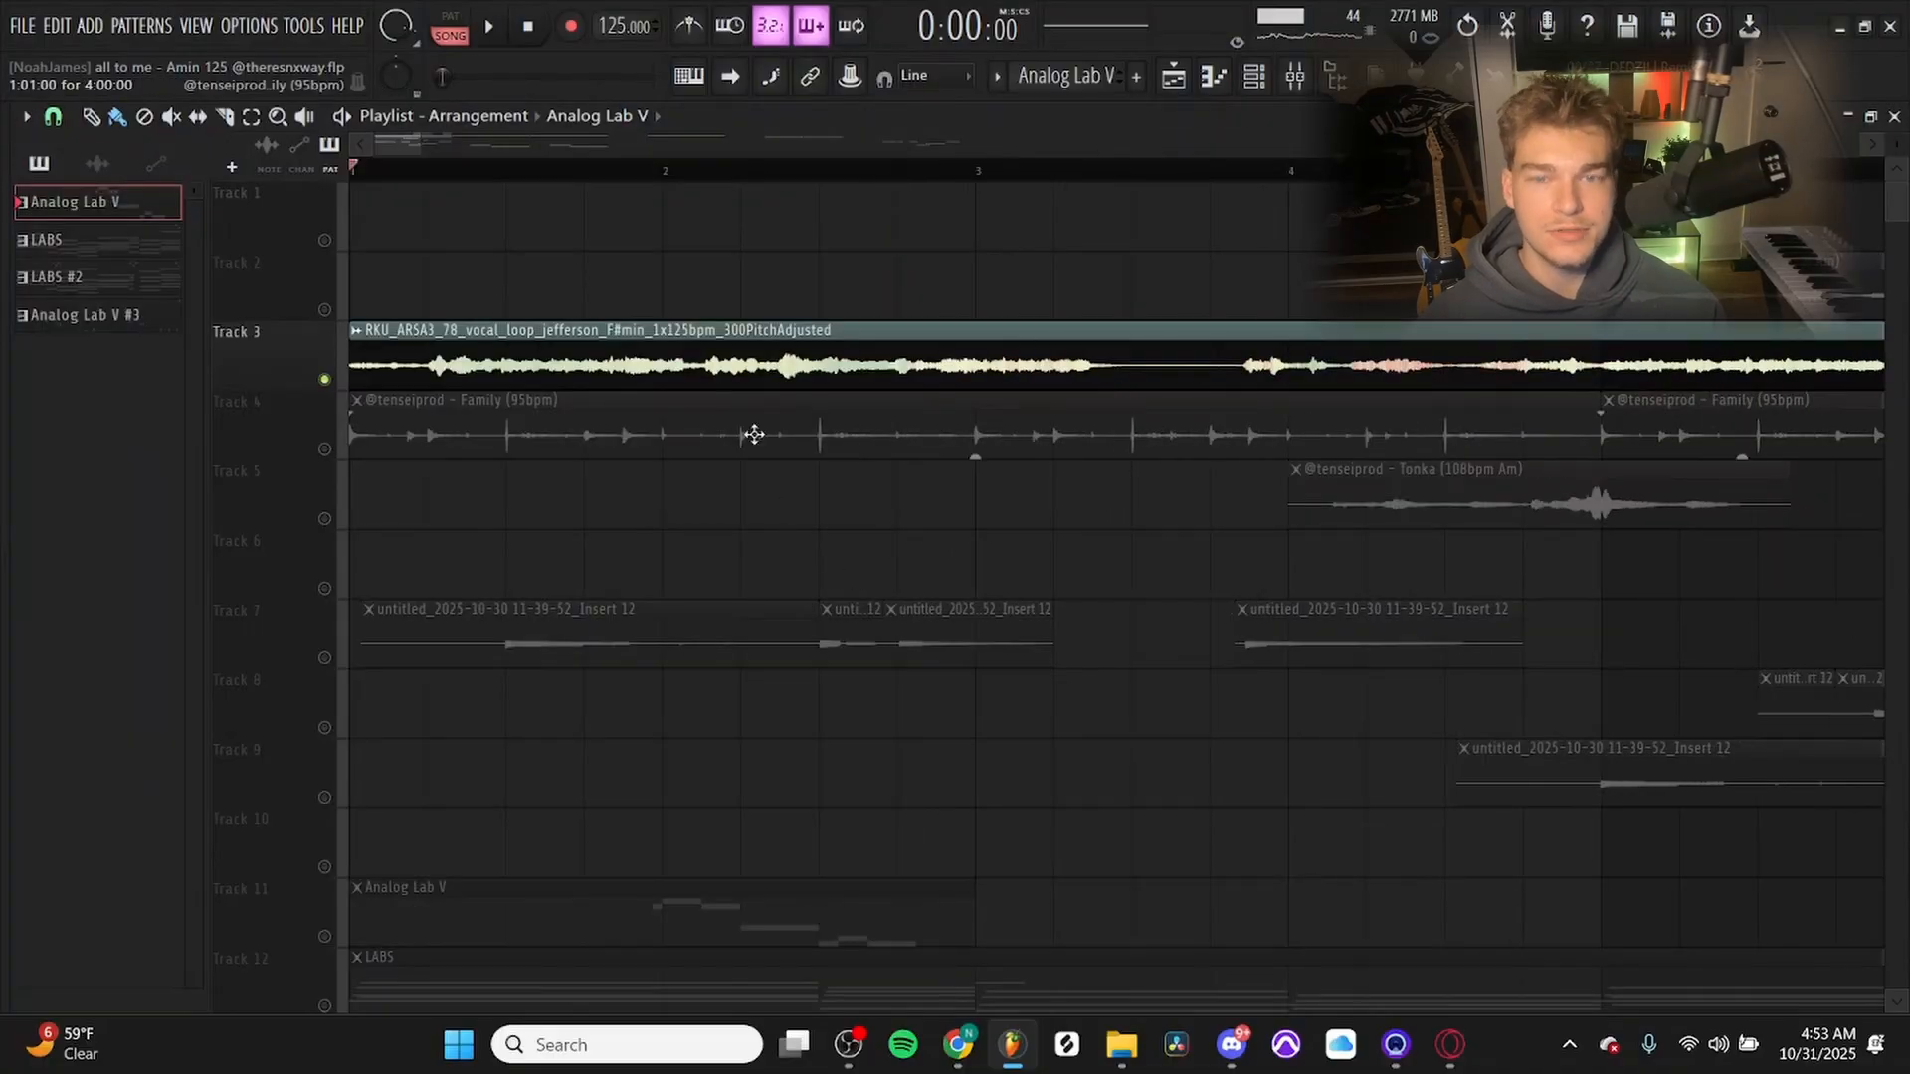
pyautogui.scroll(-3, 707, 455)
pyautogui.press('space')
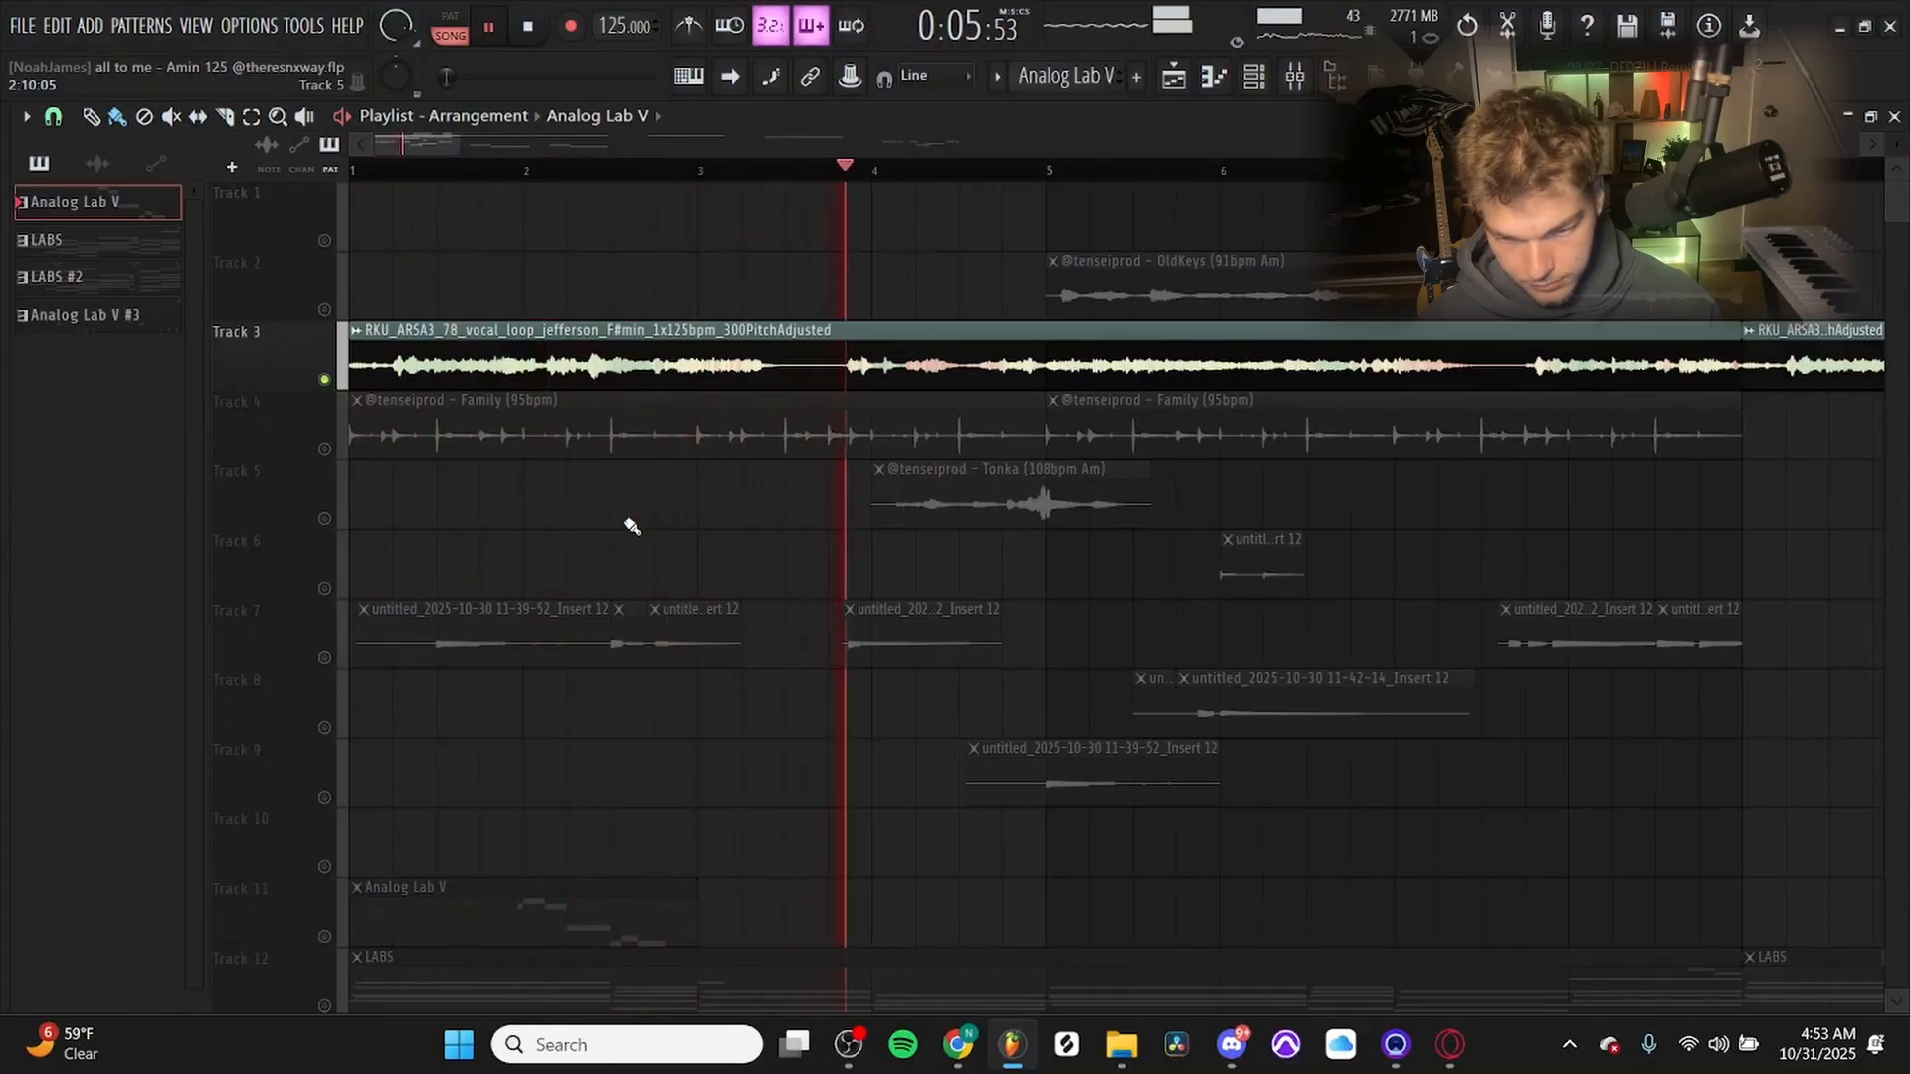
pyautogui.scroll(-1, 1241, 535)
pyautogui.press('space')
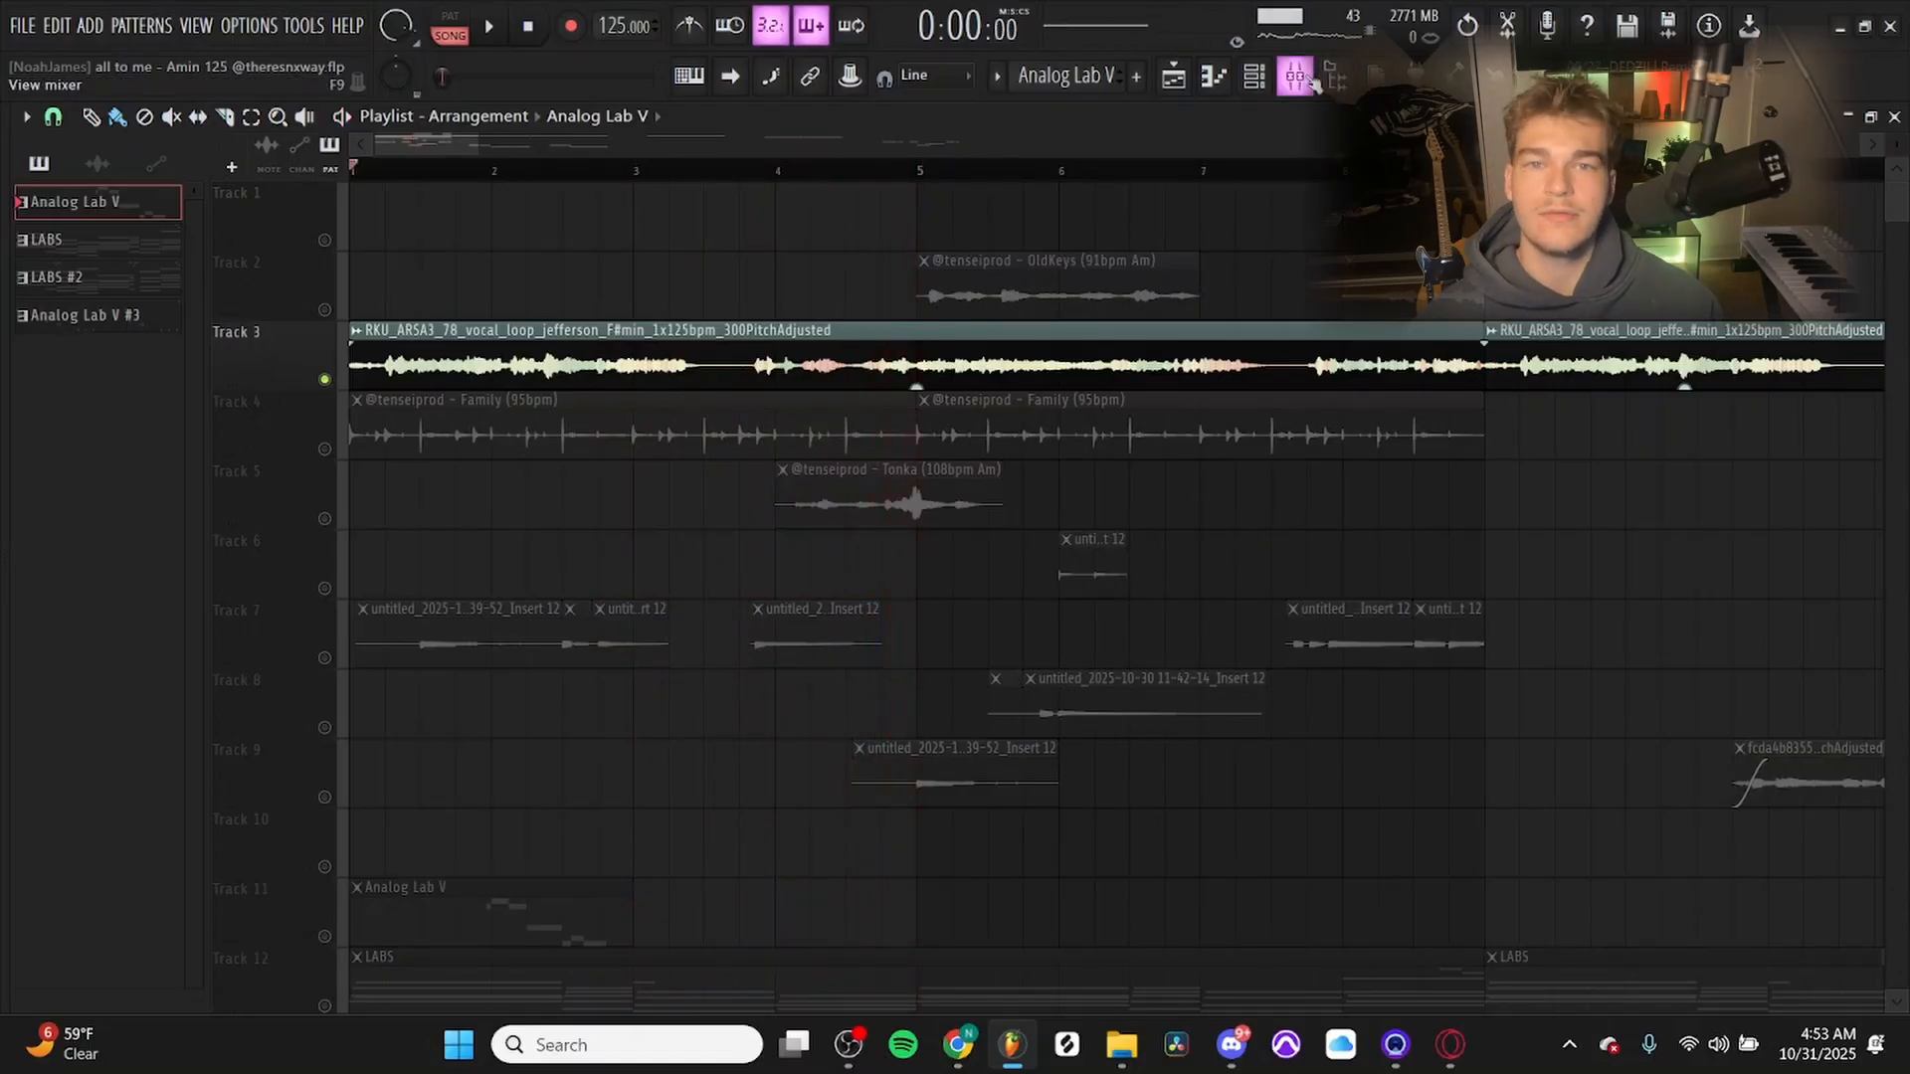
# Show the vocal loop's routing in the mixer and inspect the Fruity Flanger, Fruity Parametric EQ 2 and Hyper Chorus on Insert 3.
pyautogui.click(811, 350)
pyautogui.press('F9')
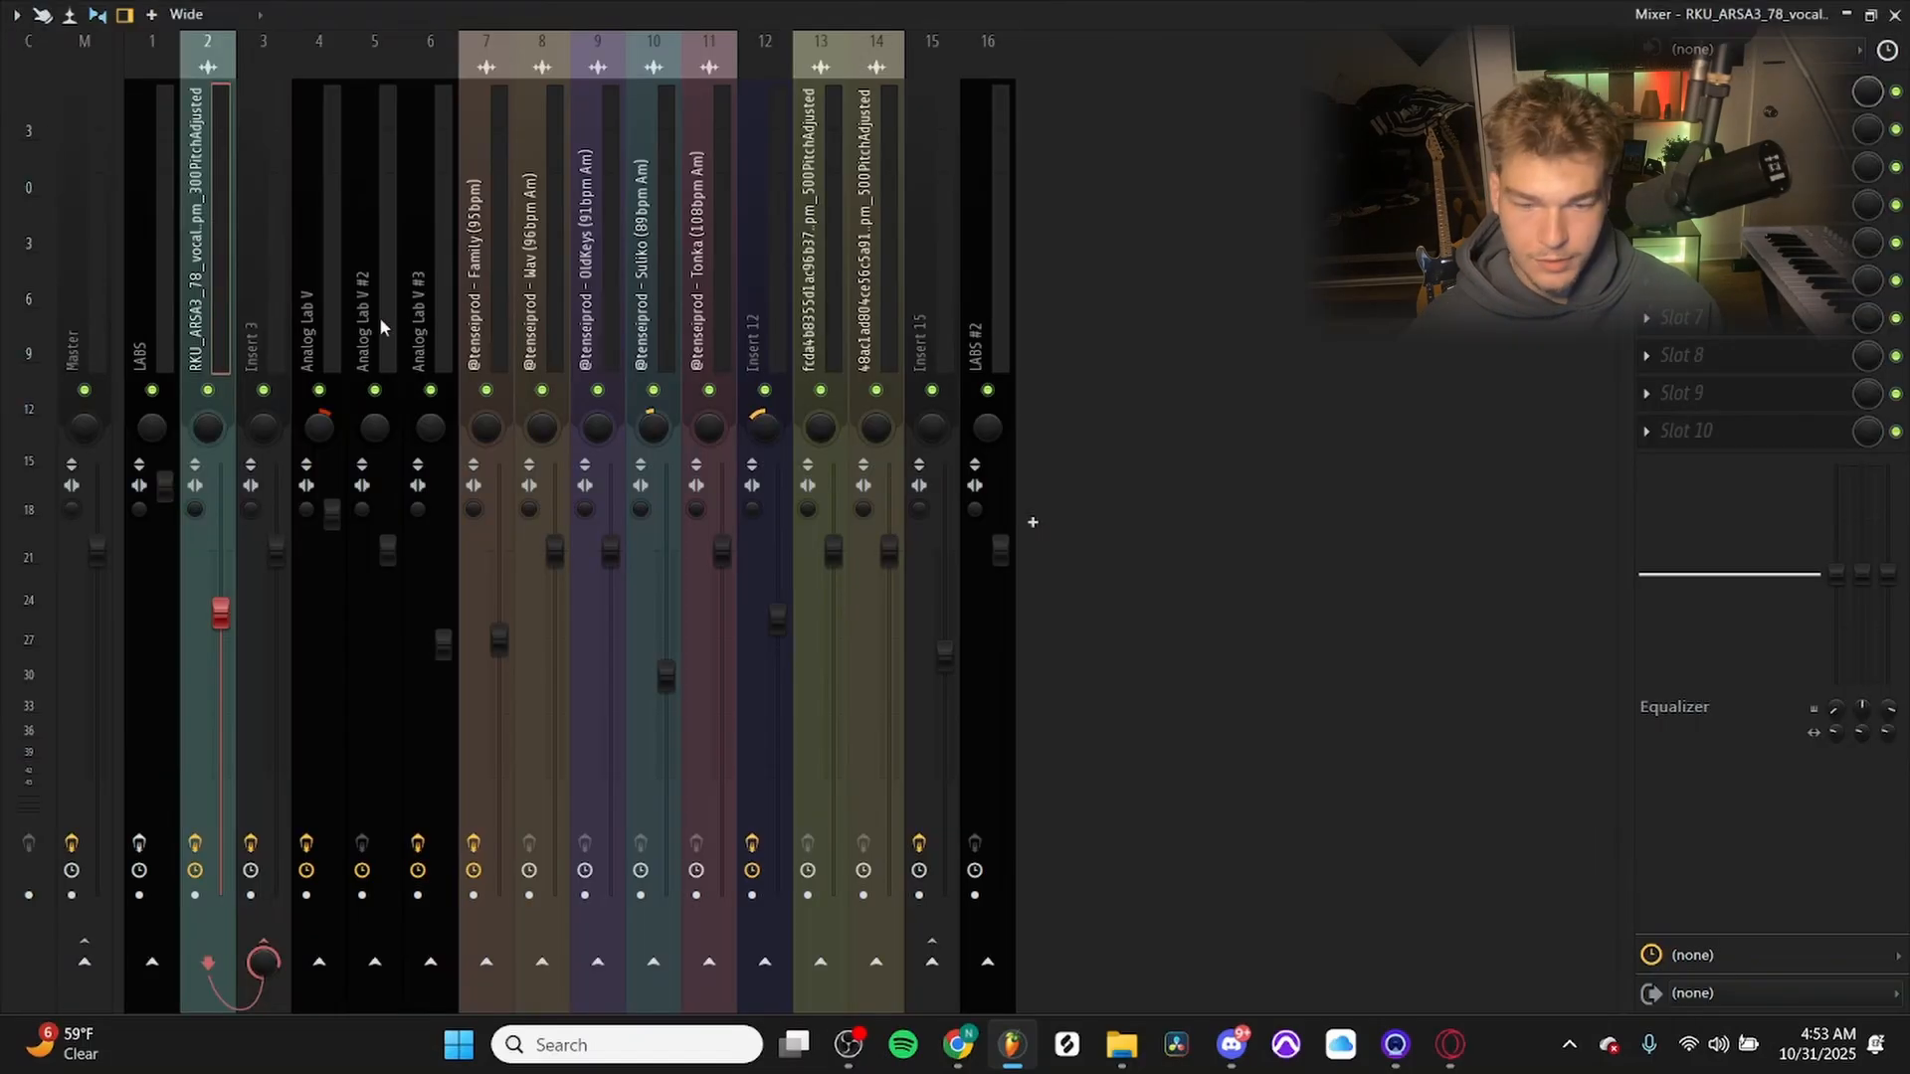
pyautogui.click(255, 280)
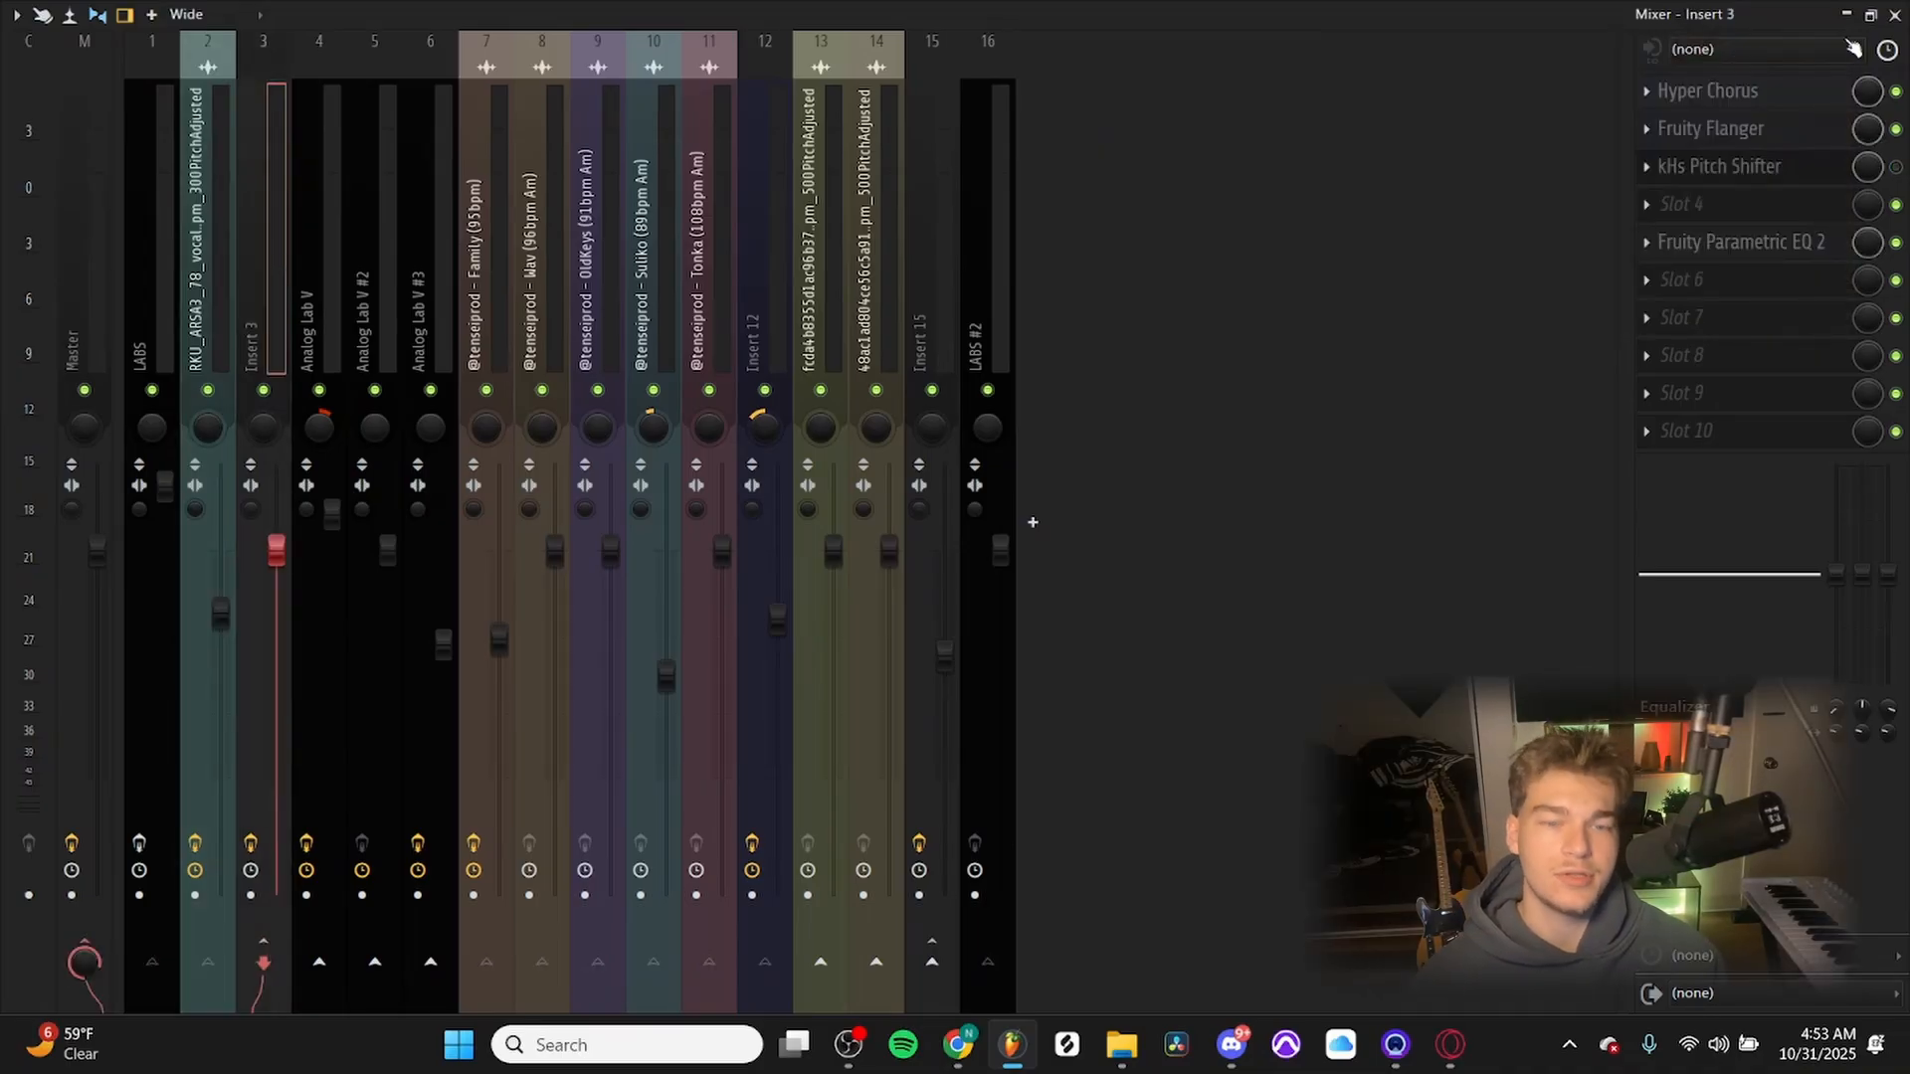
pyautogui.click(1753, 132)
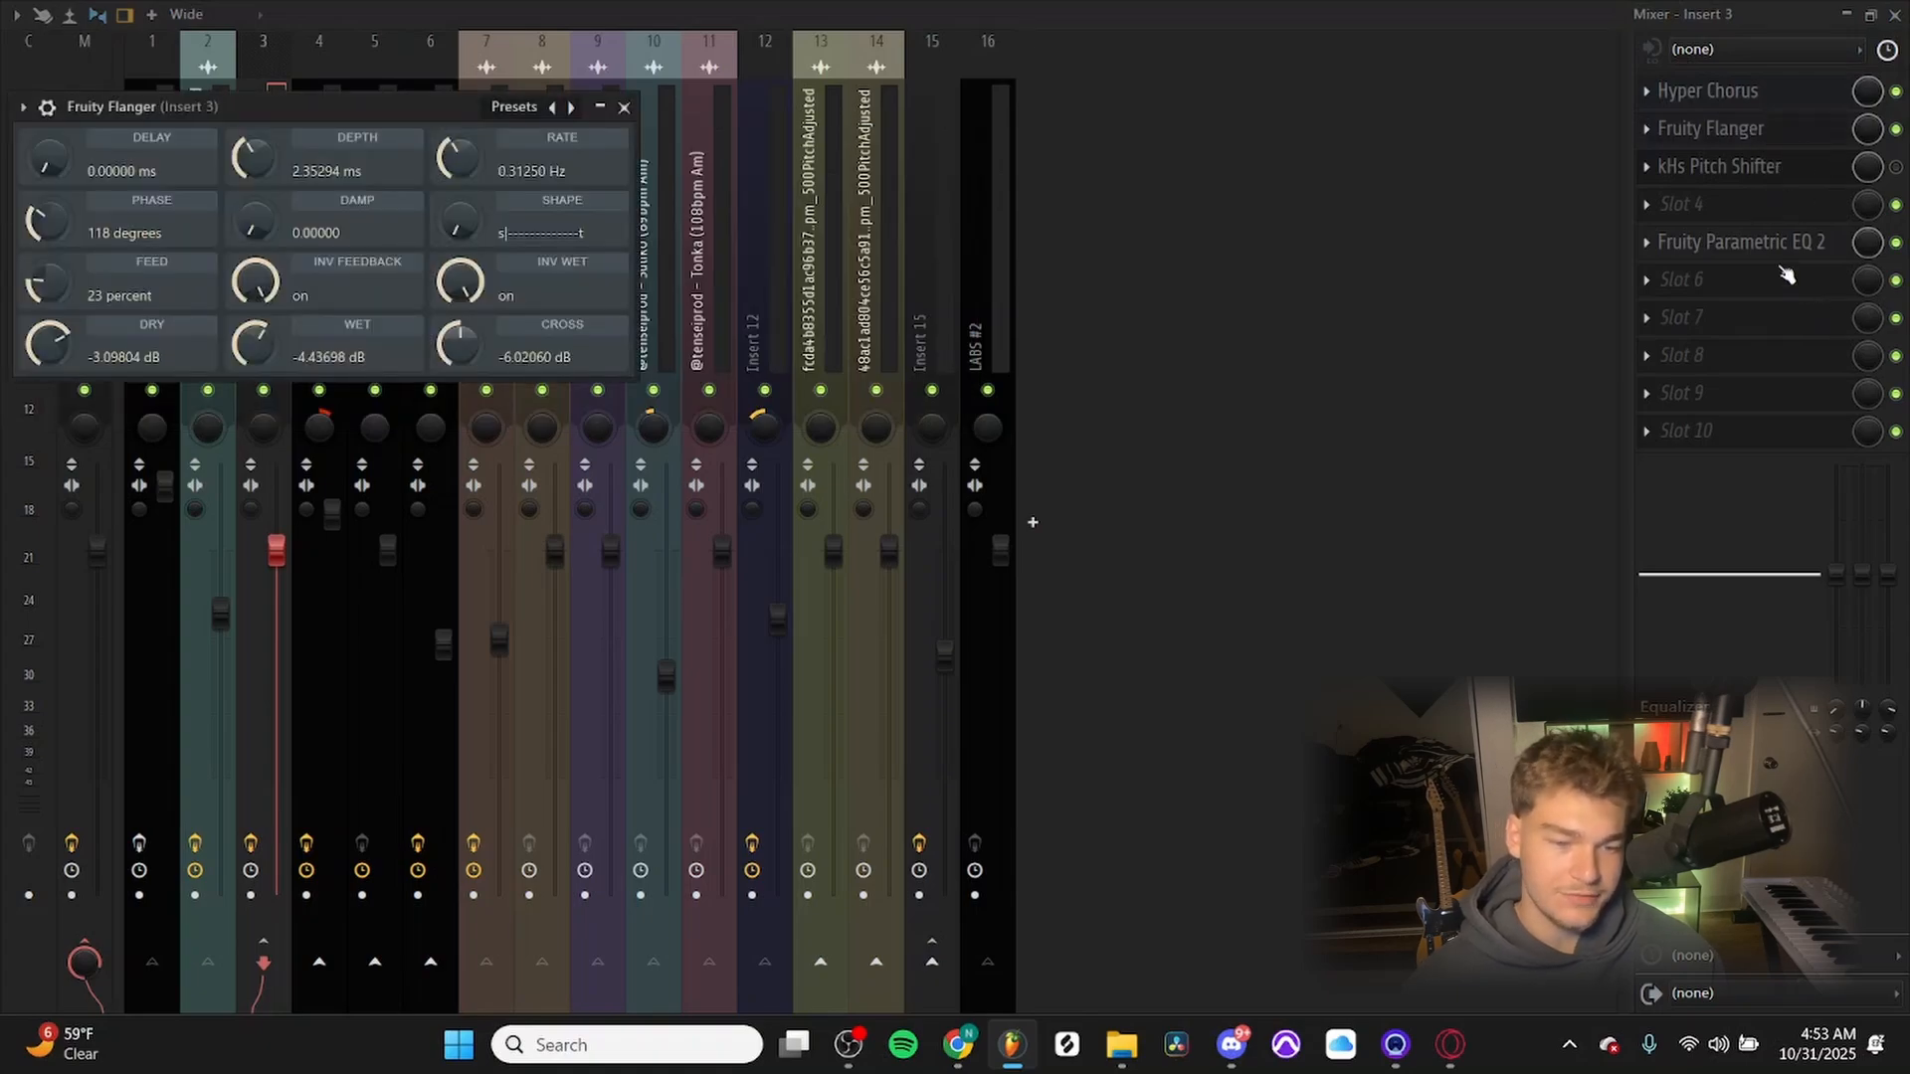
pyautogui.click(1753, 237)
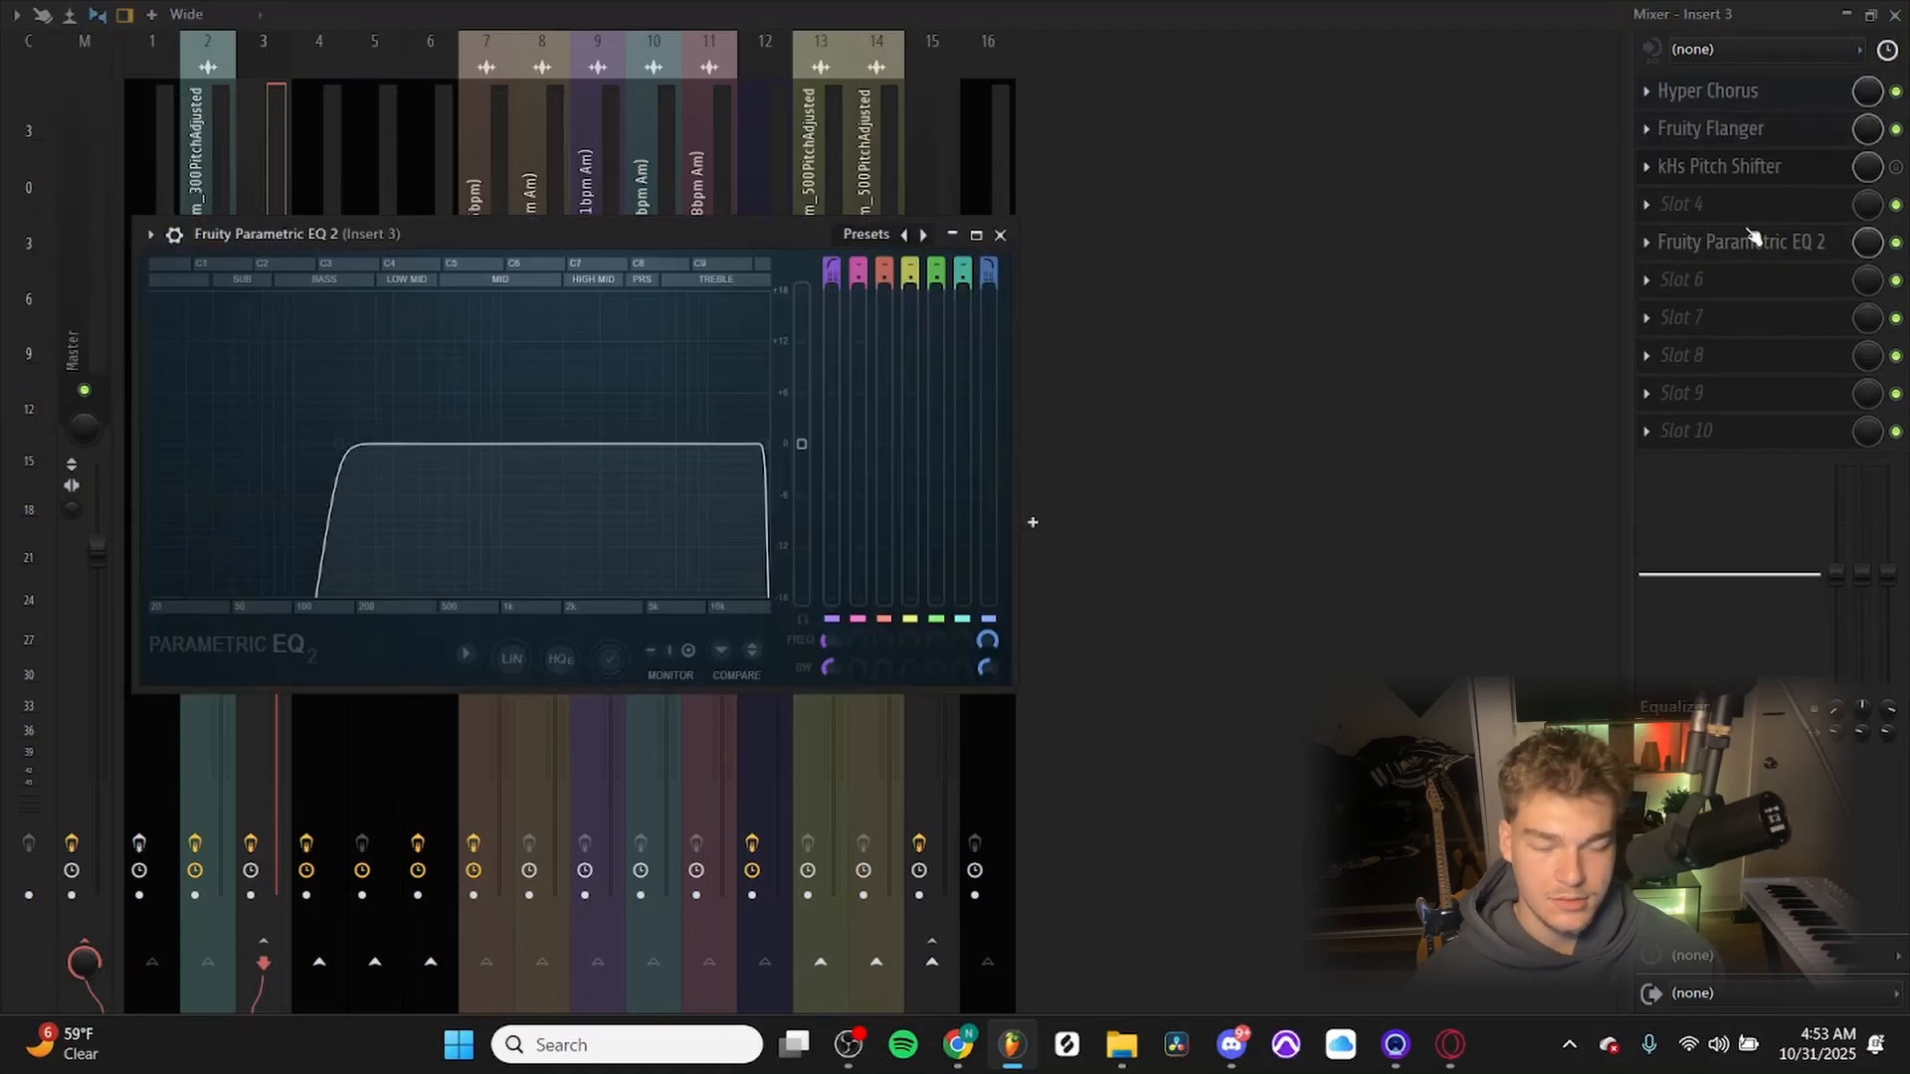
pyautogui.click(1780, 87)
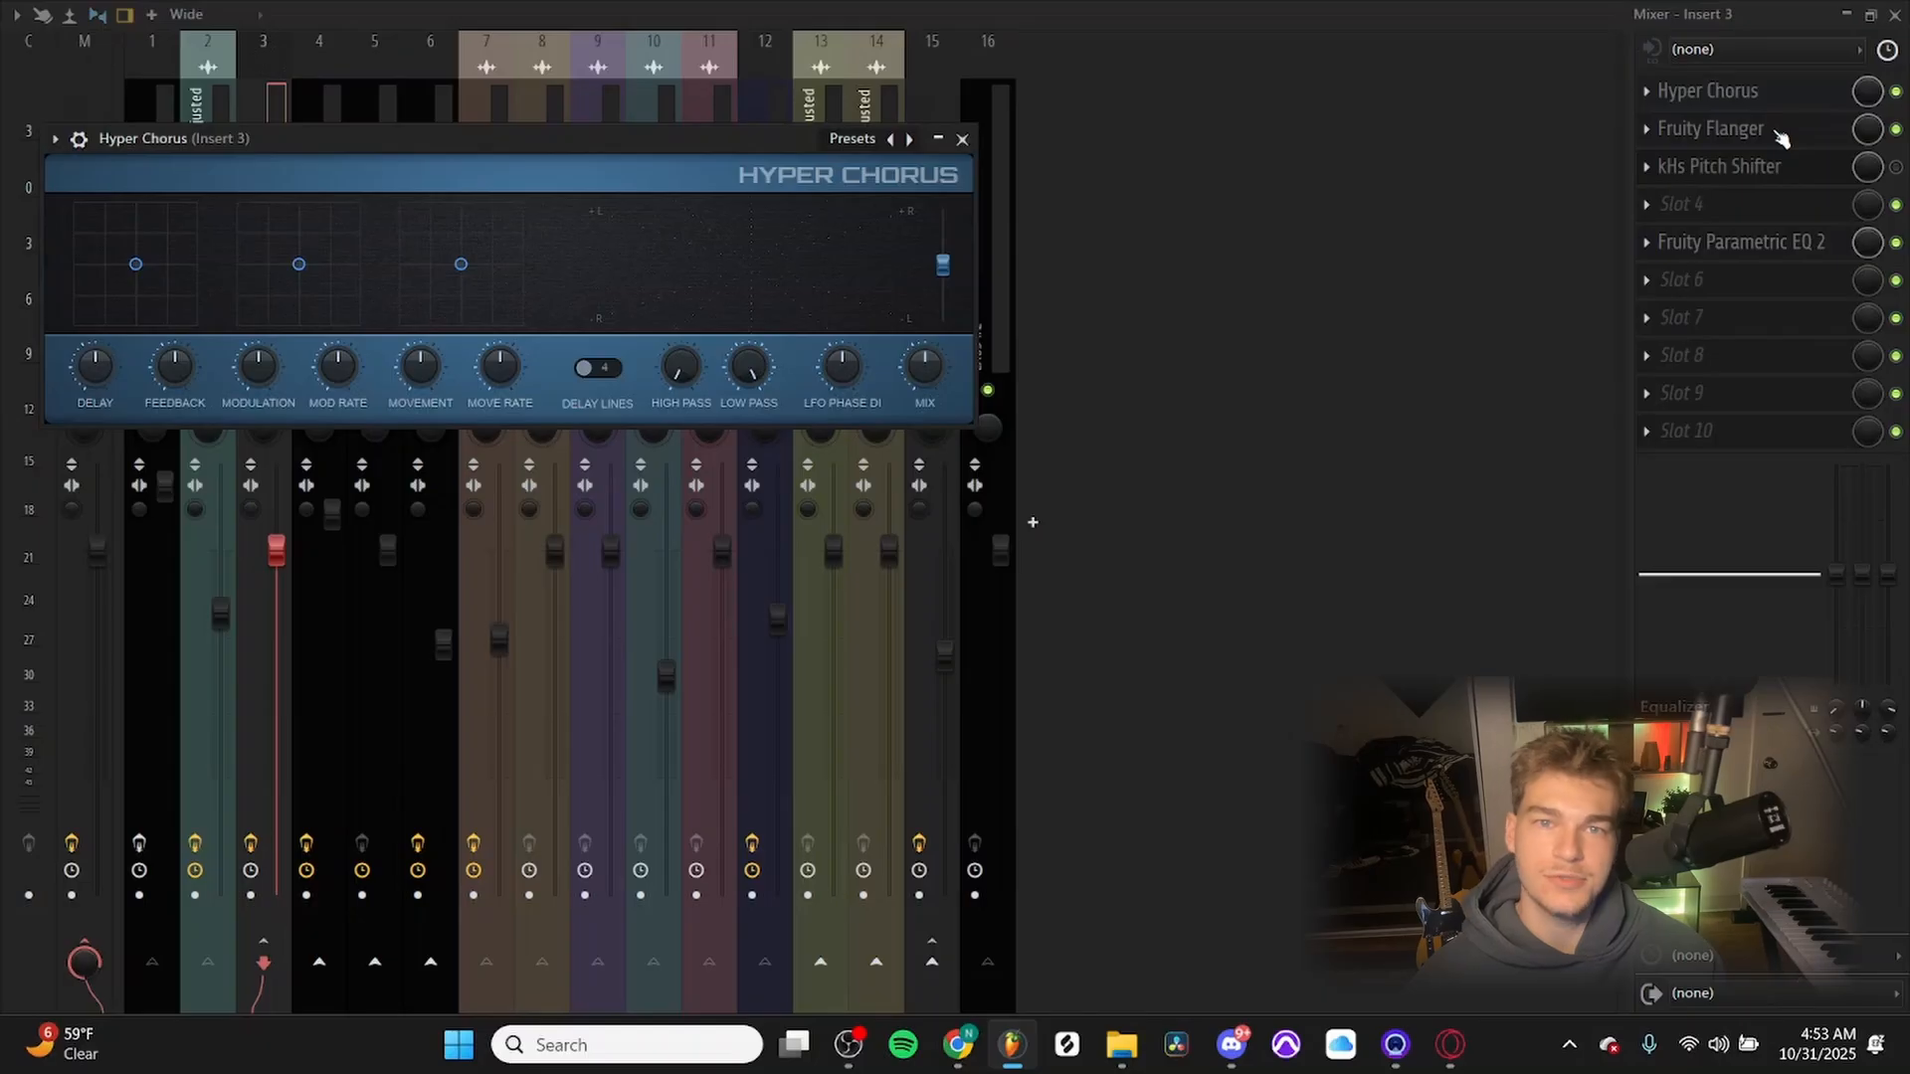
pyautogui.click(1781, 138)
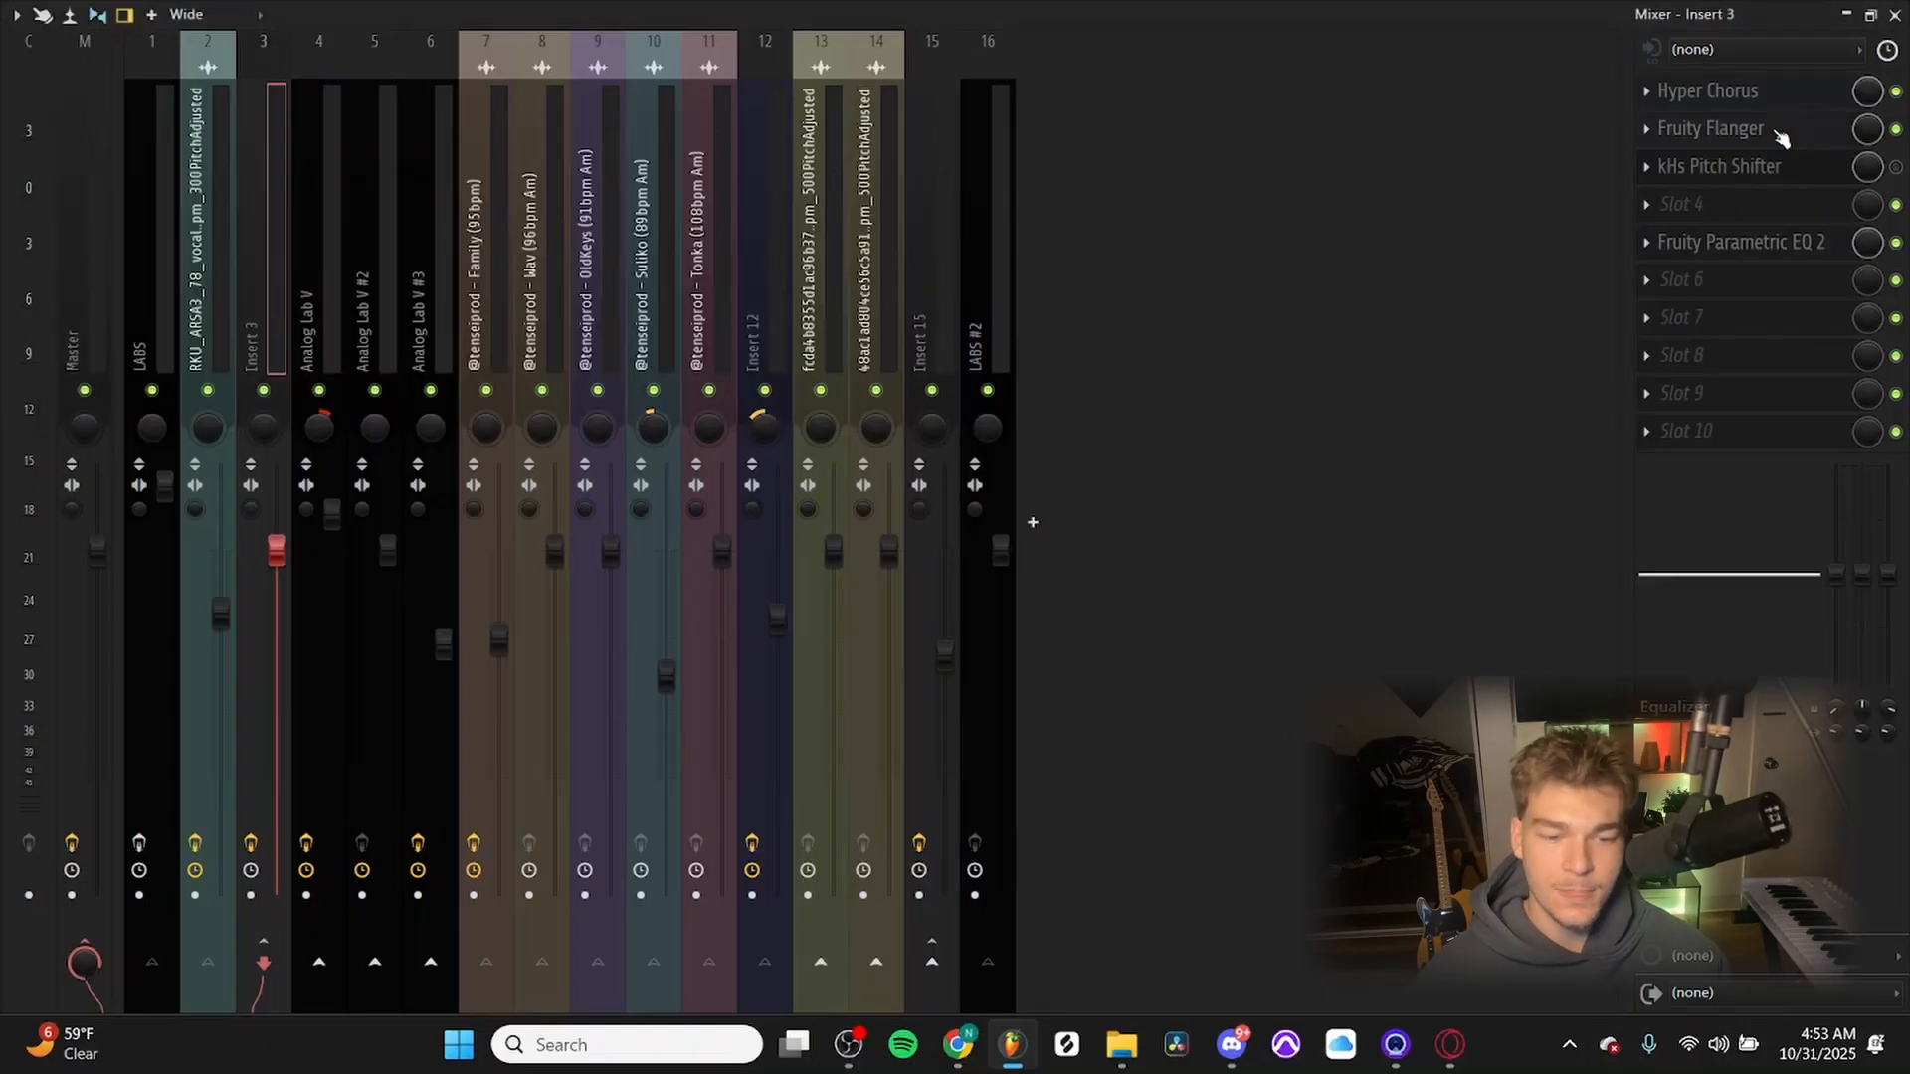
# Reopen Insert 3's Fruity Flanger and move its window into the free space beside the mixer tracks to examine its settings.
pyautogui.click(1736, 130)
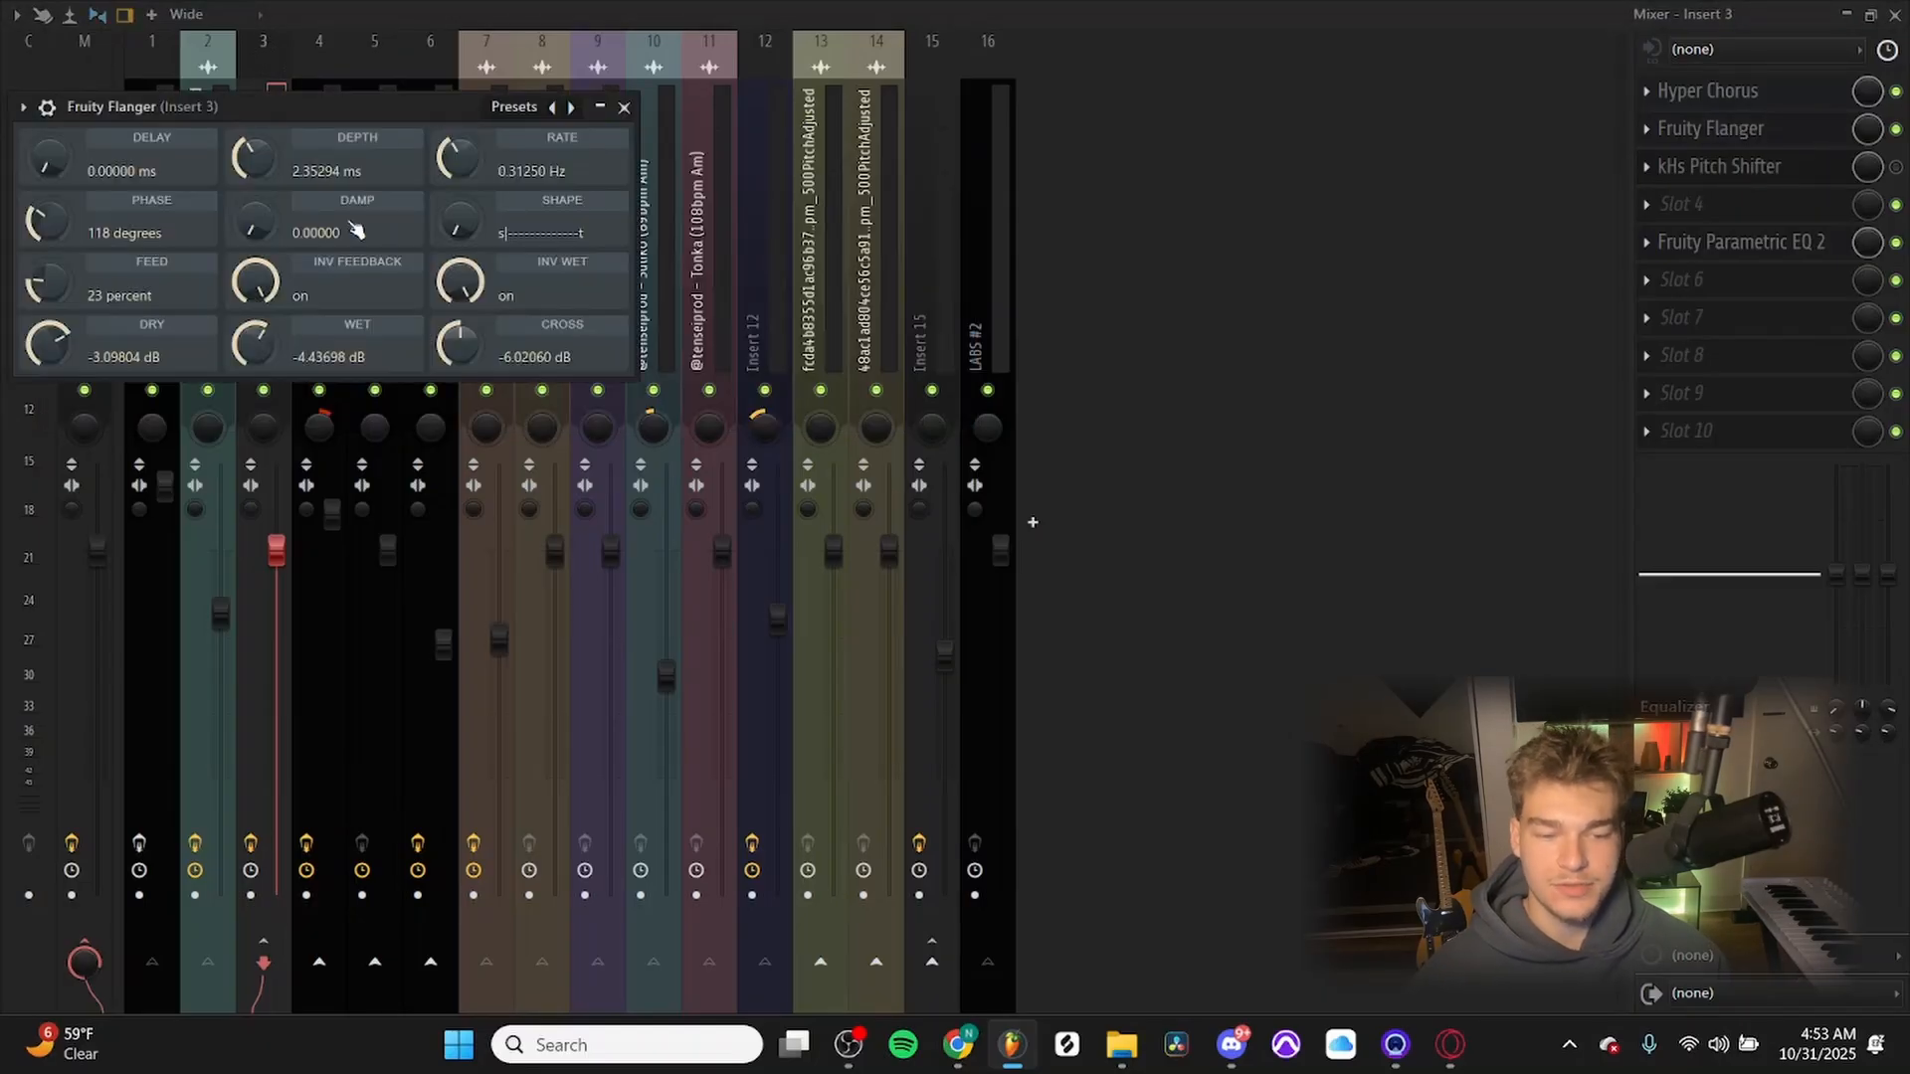
pyautogui.moveTo(339, 102); pyautogui.dragTo(1126, 97)
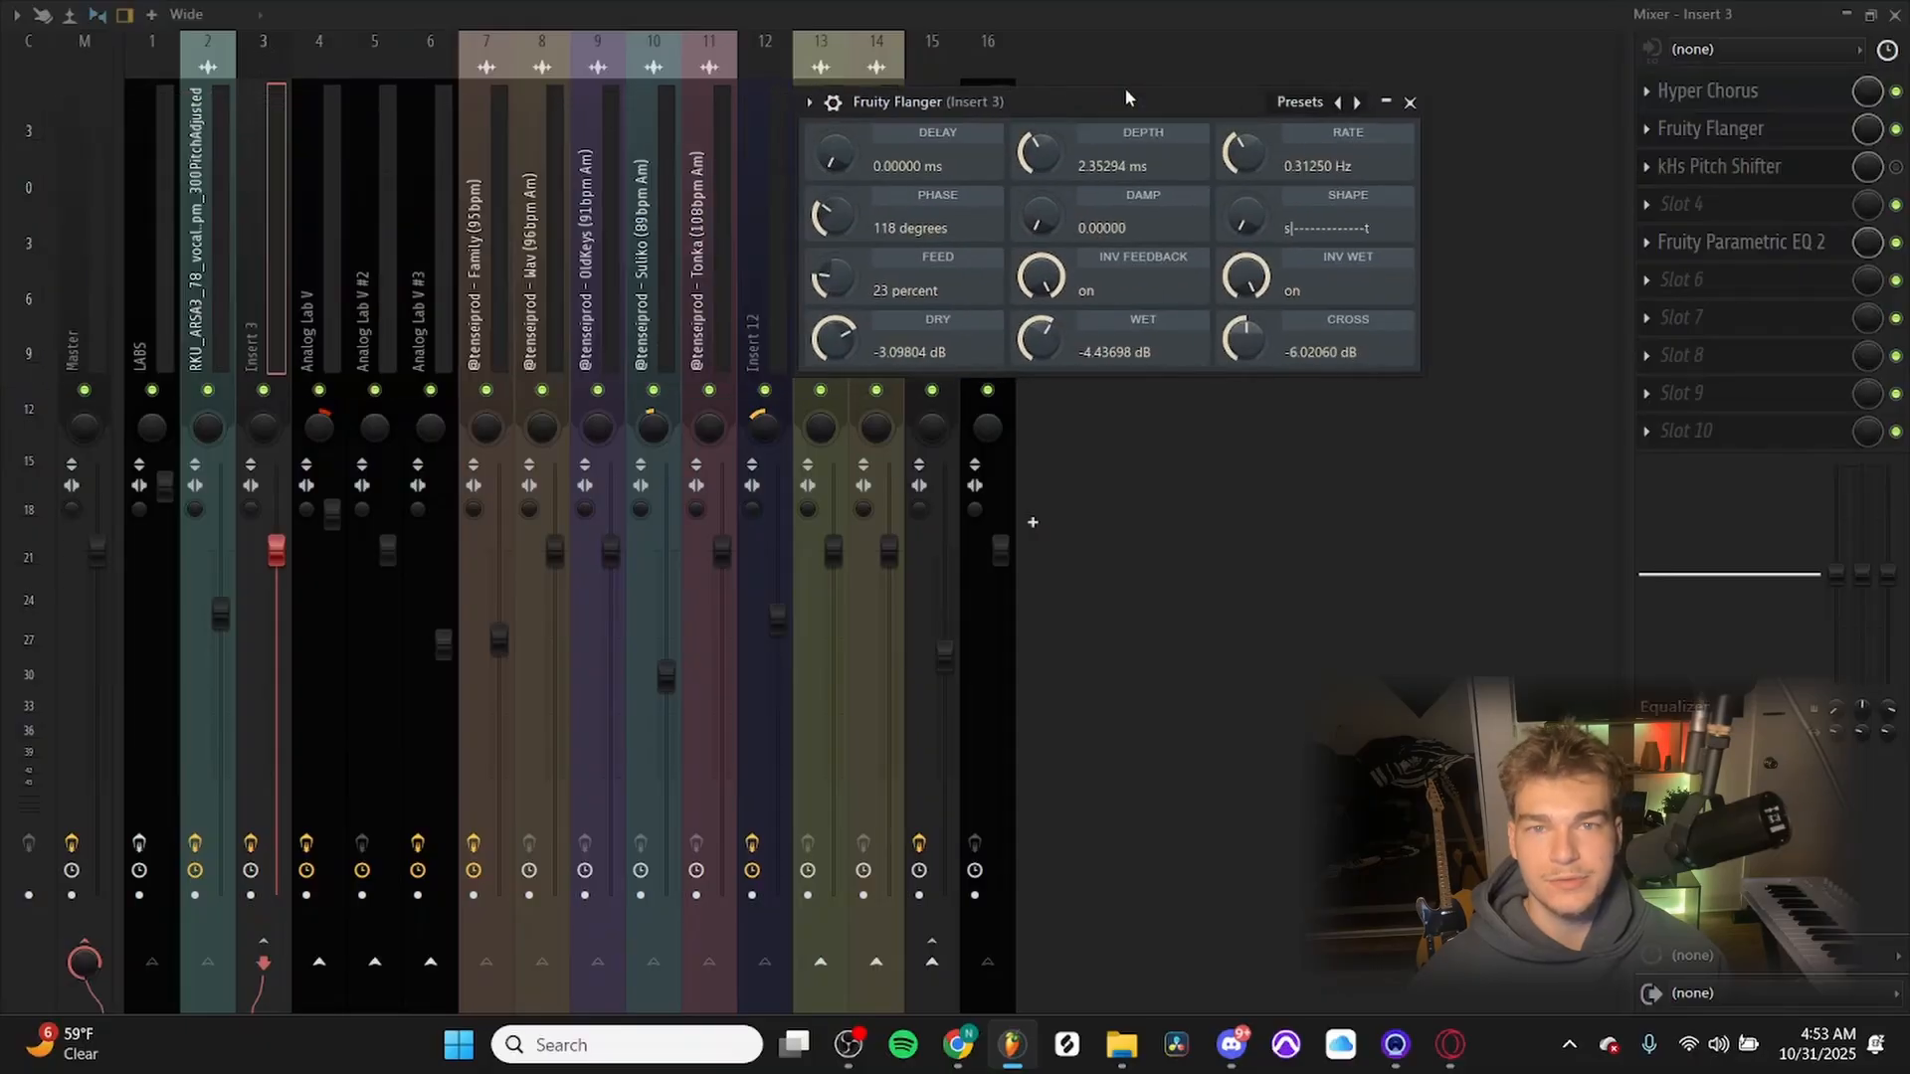
pyautogui.moveTo(1126, 96); pyautogui.dragTo(1206, 265)
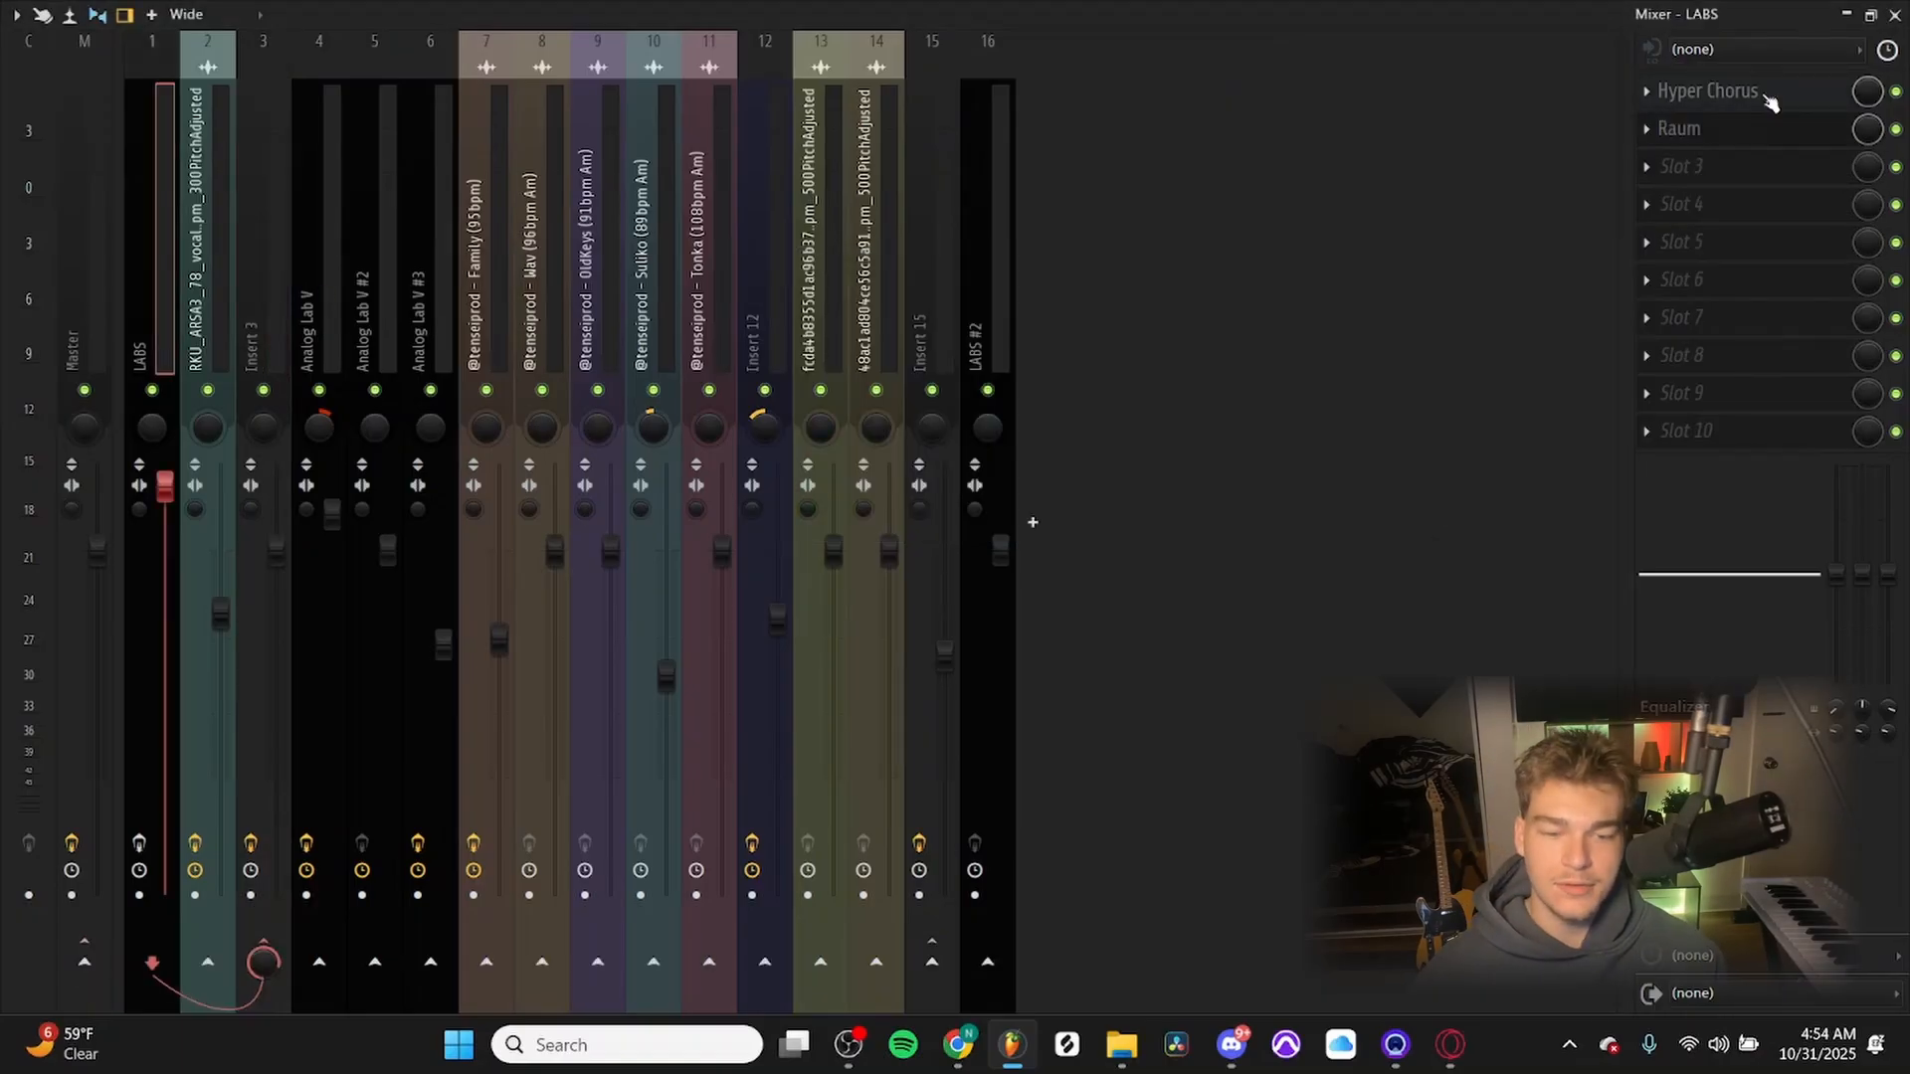
# Inspect the Hyper Chorus and Raum reverb effects on the LABS mixer track.
pyautogui.click(1770, 101)
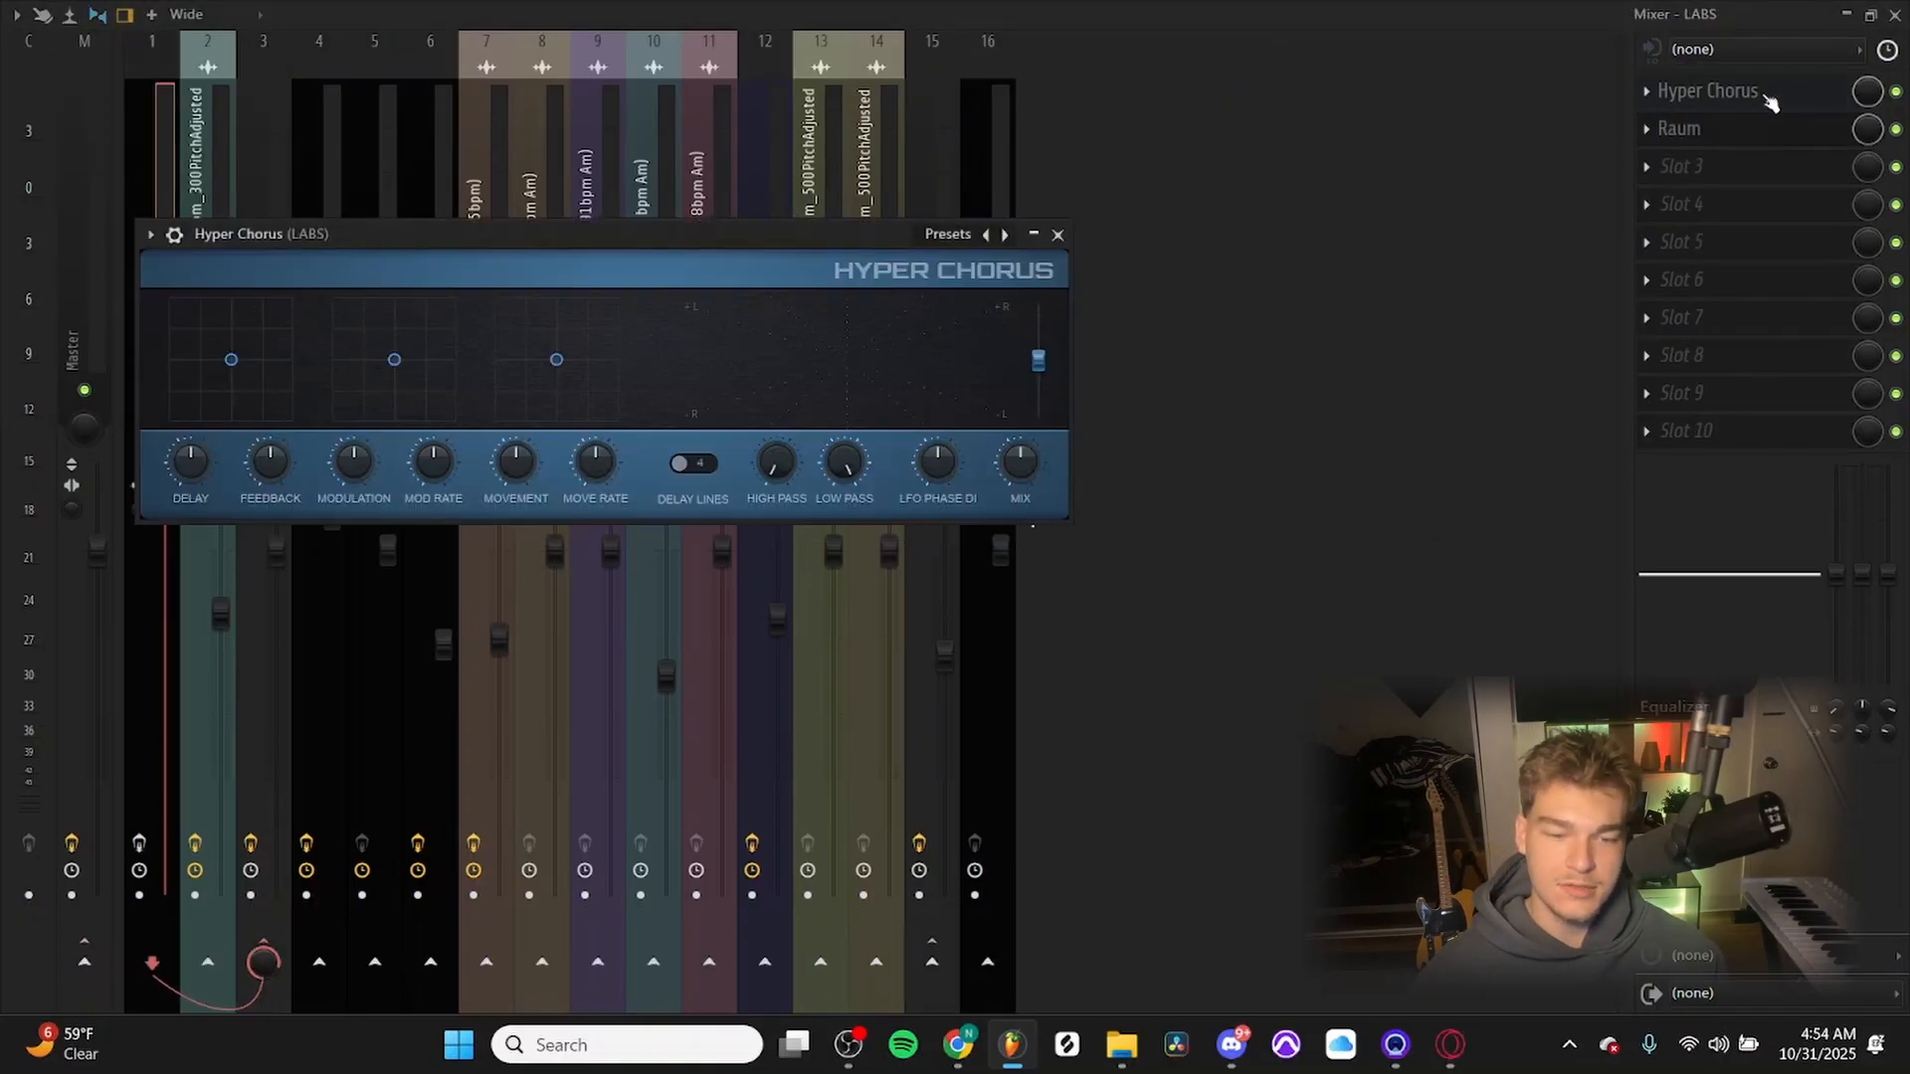
pyautogui.click(1060, 233)
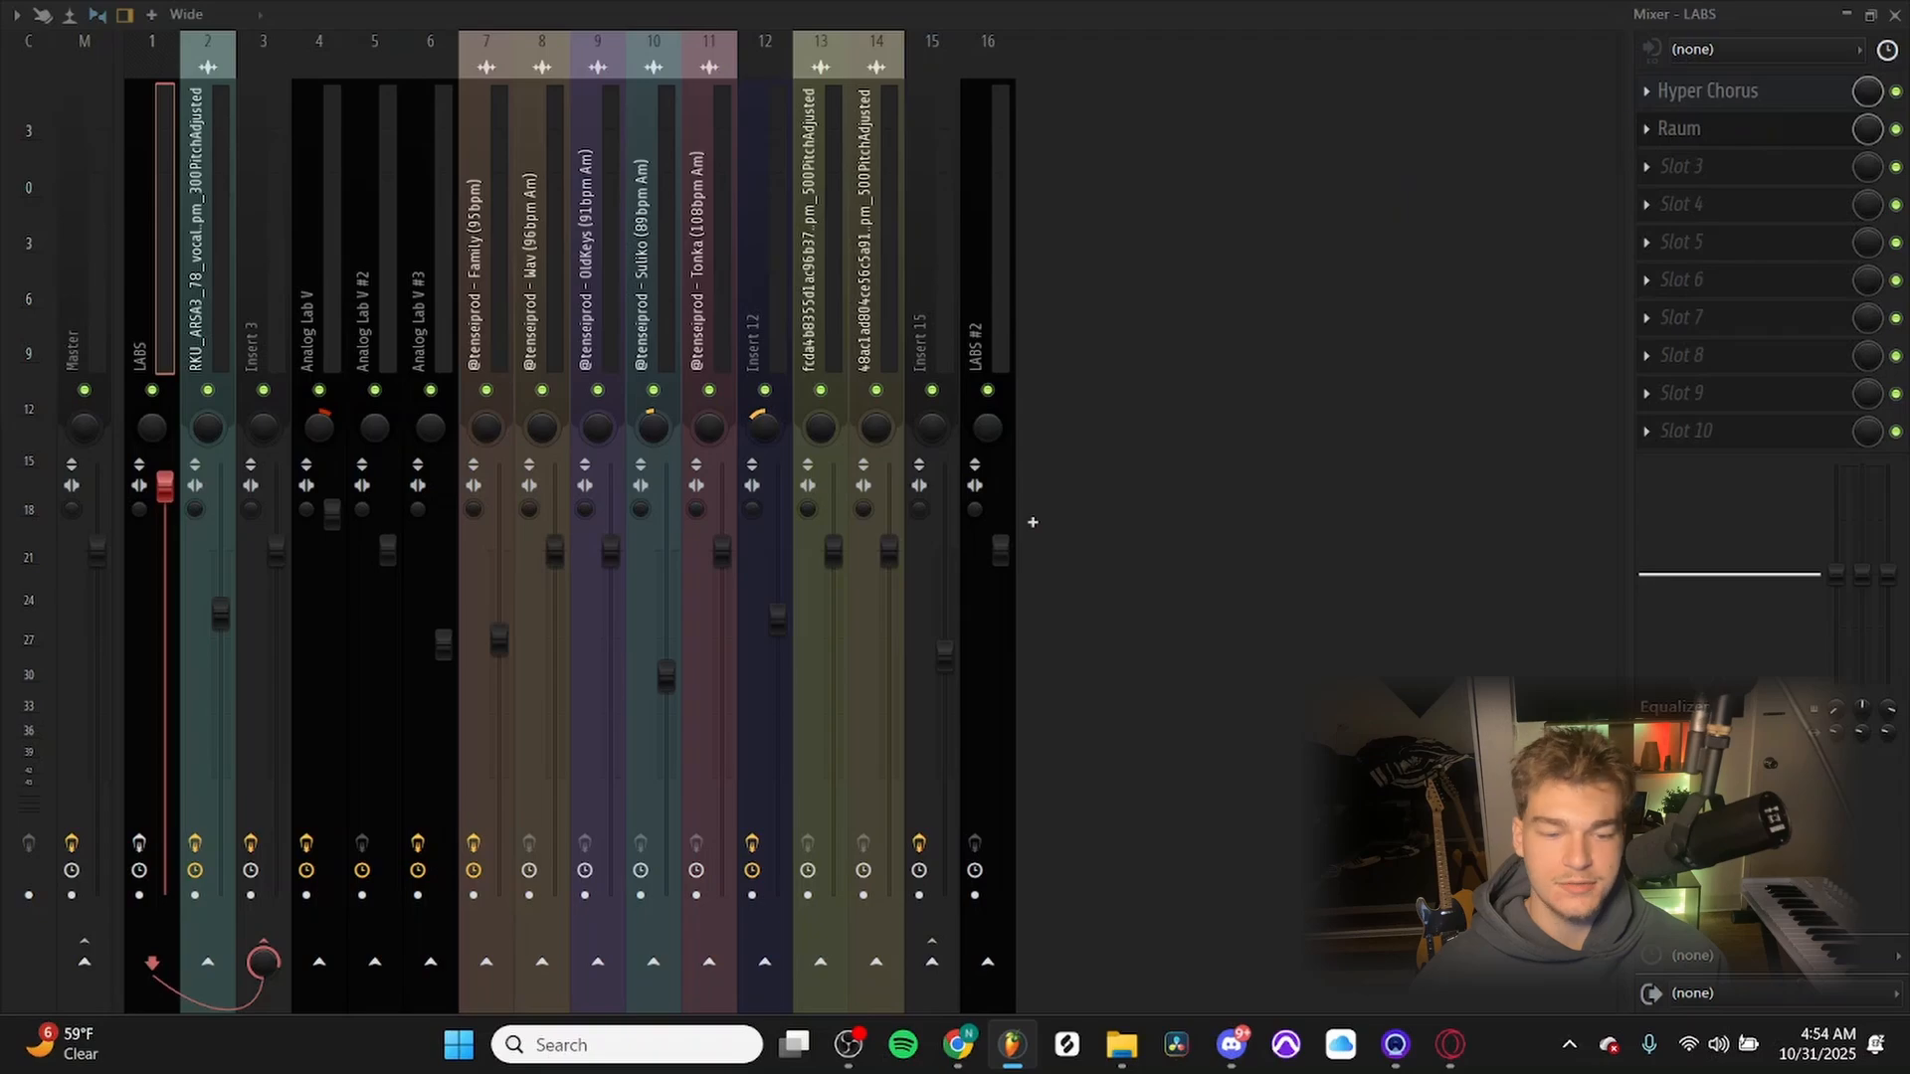
pyautogui.click(1736, 129)
pyautogui.press('Escape')
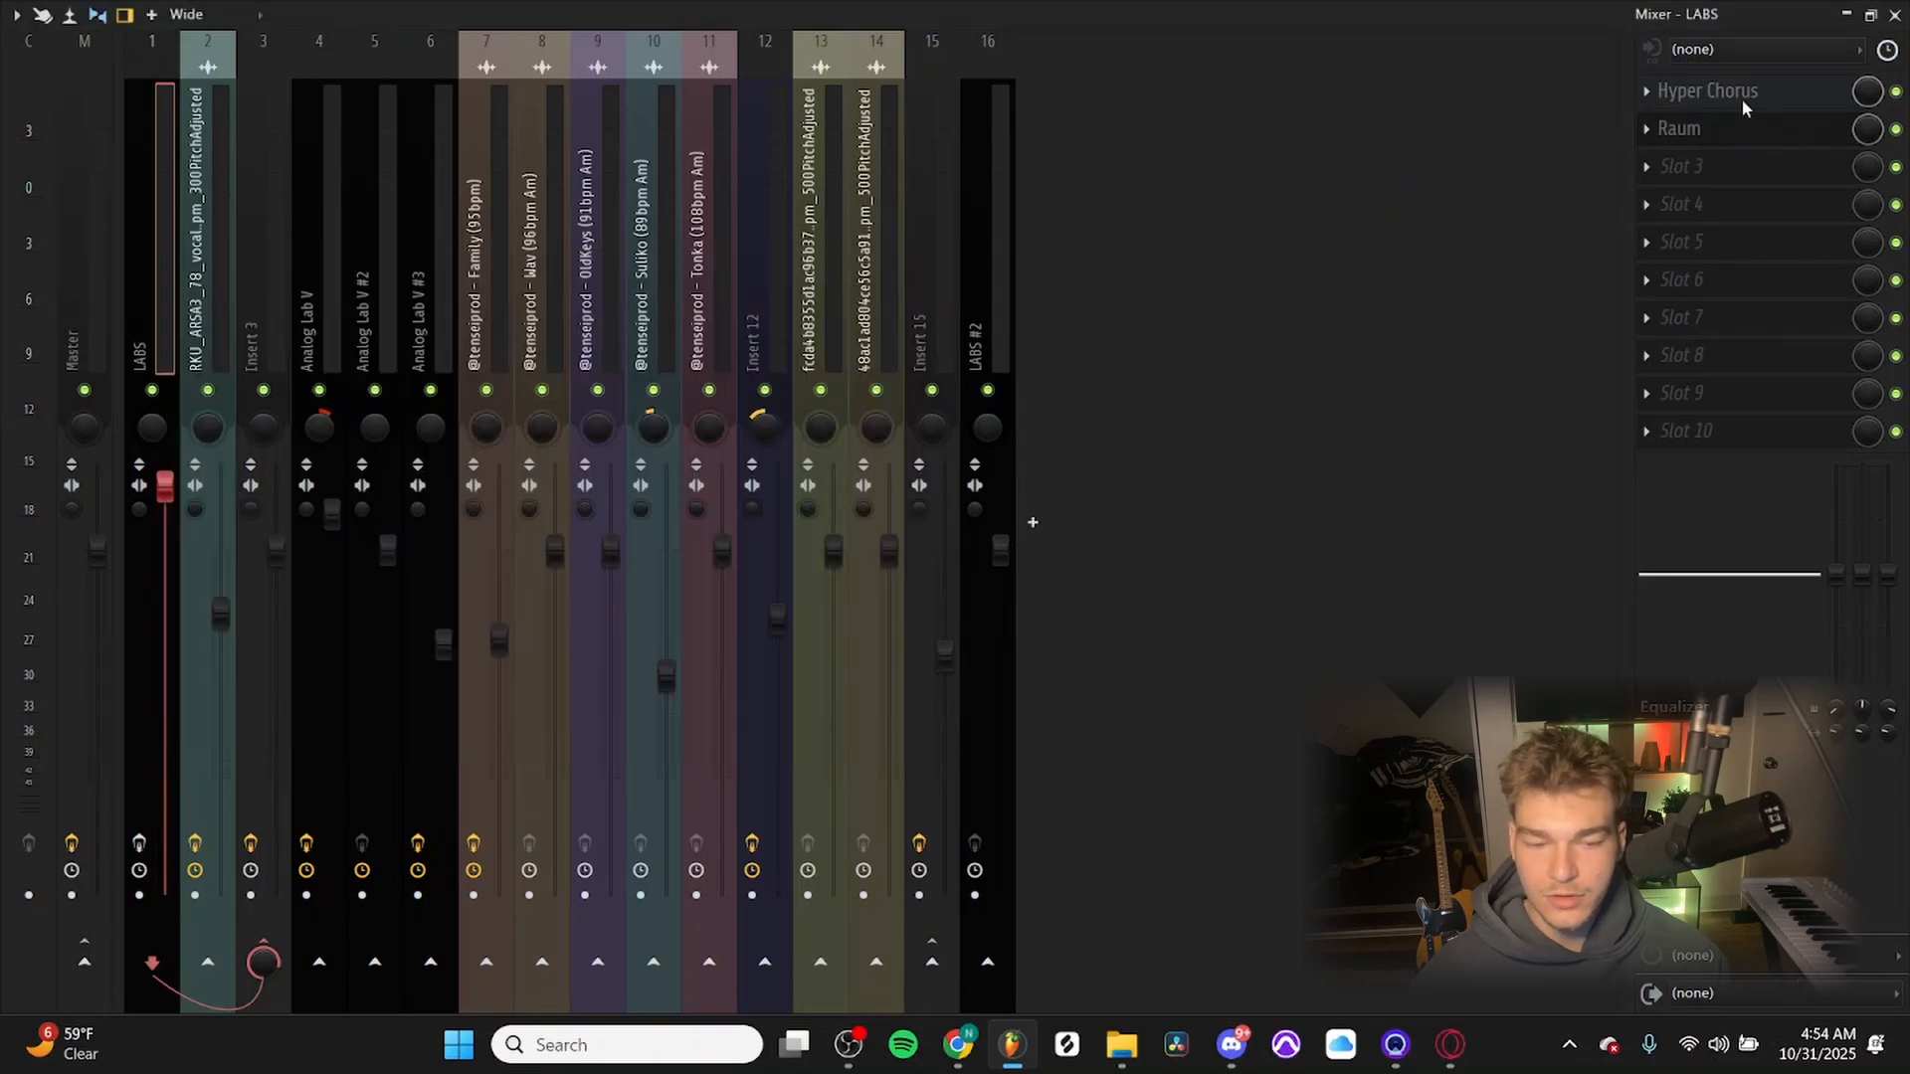
pyautogui.click(1736, 129)
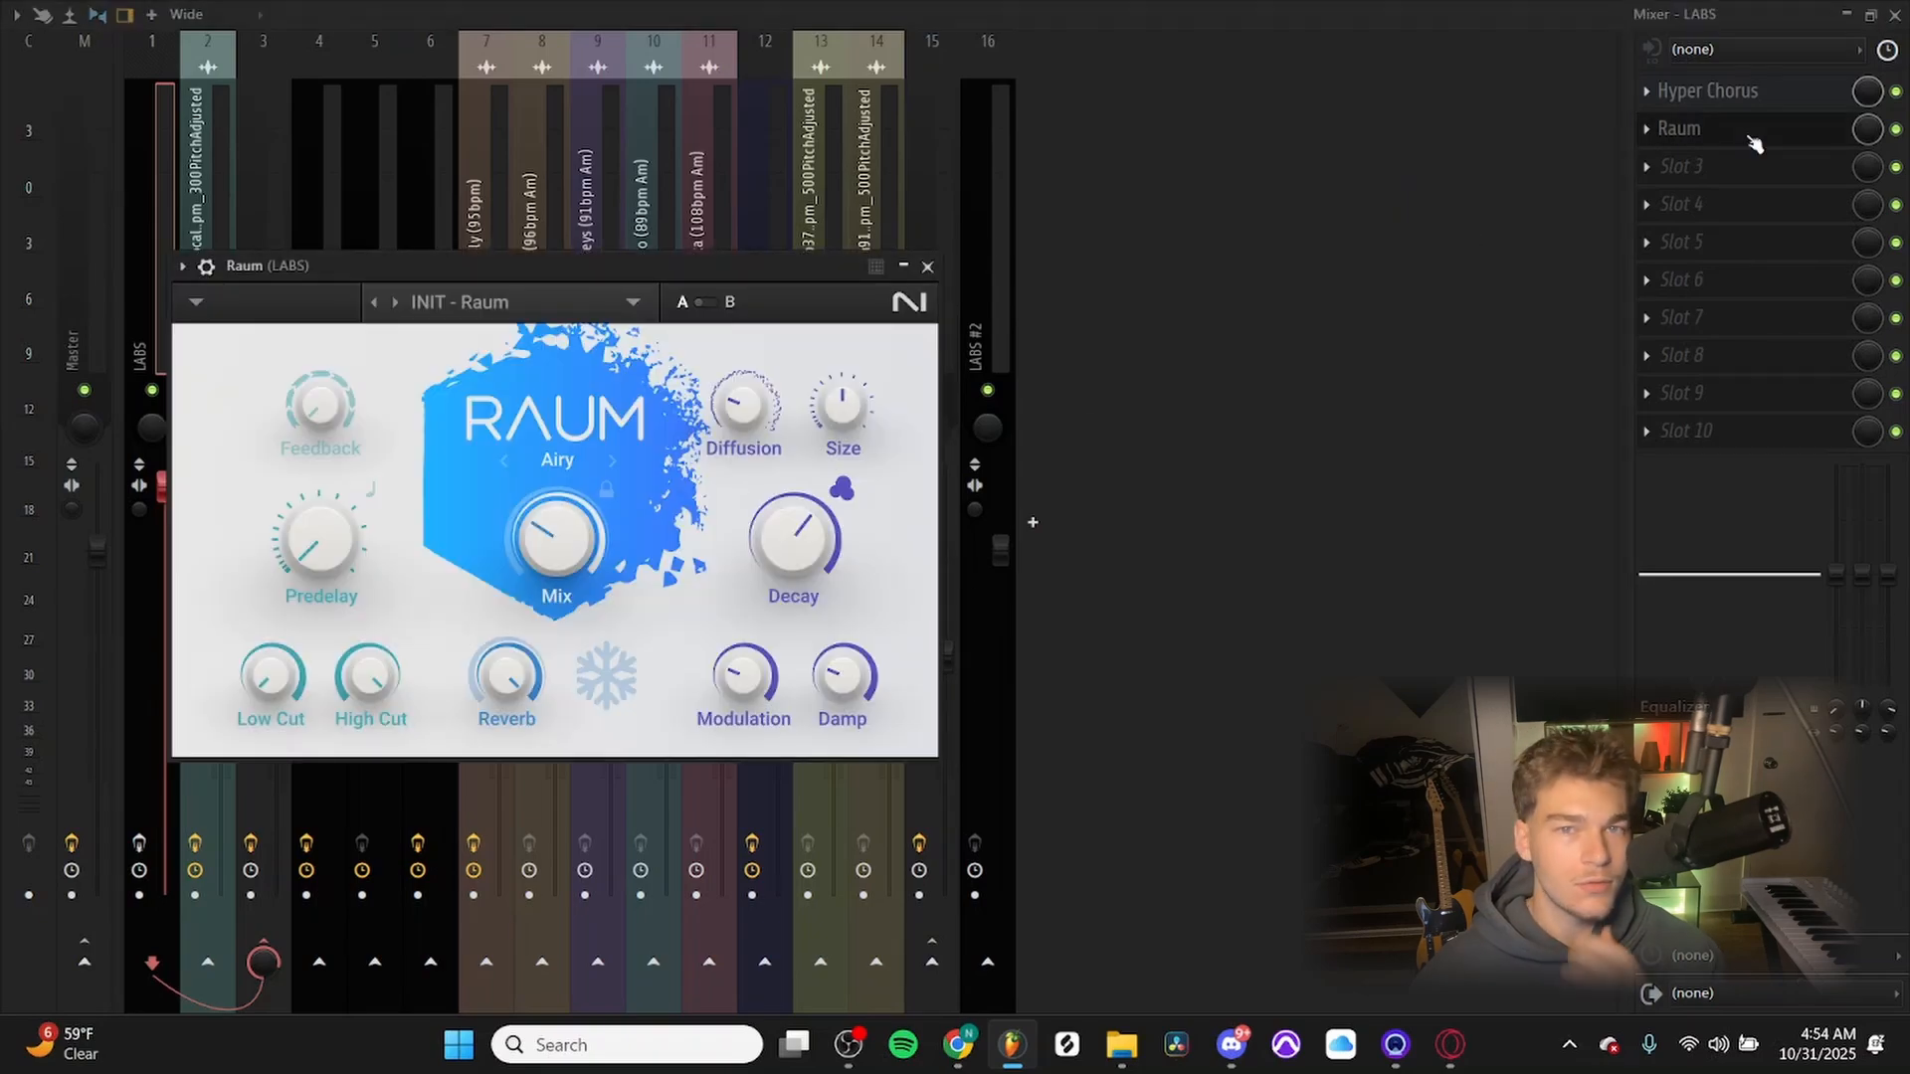
pyautogui.click(1736, 130)
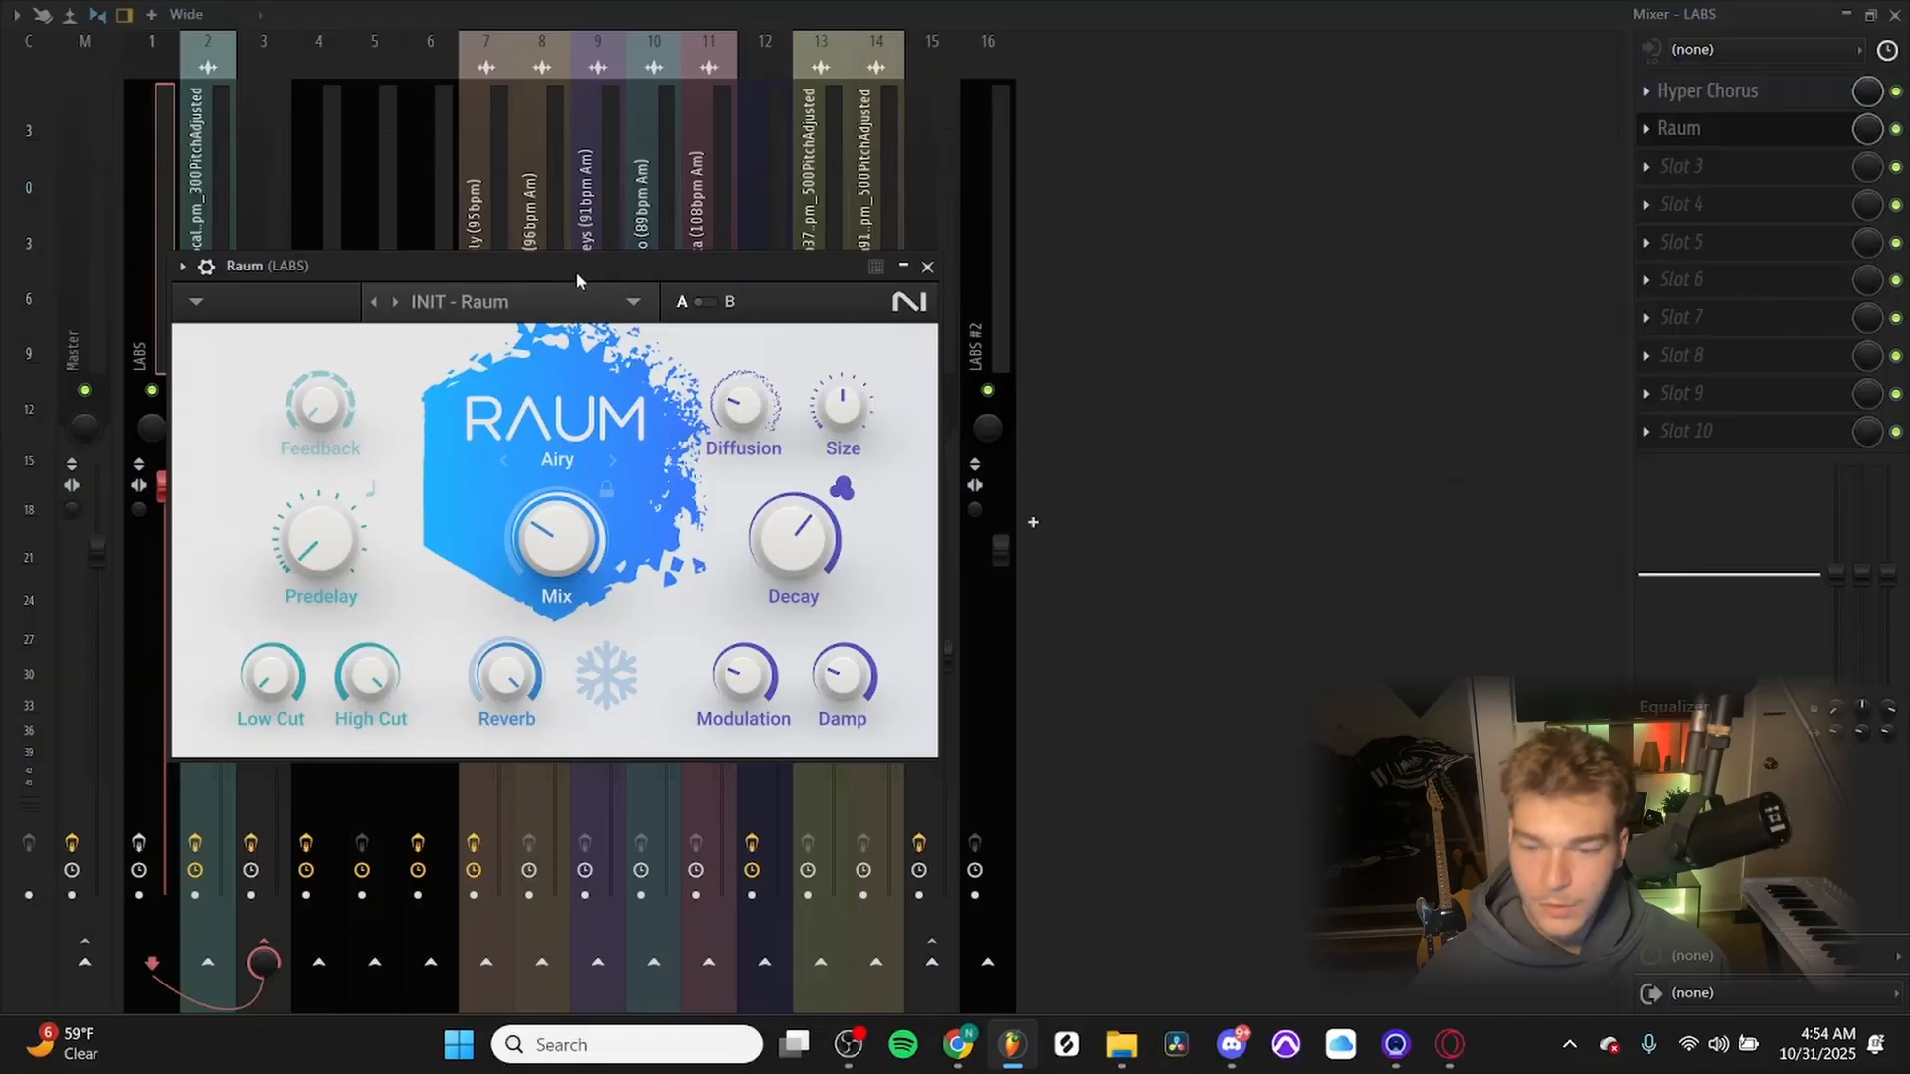
# Examine the PanMan auto-panner on the vocal loop's mixer track and close the mixer.
pyautogui.moveTo(545, 275); pyautogui.dragTo(883, 190)
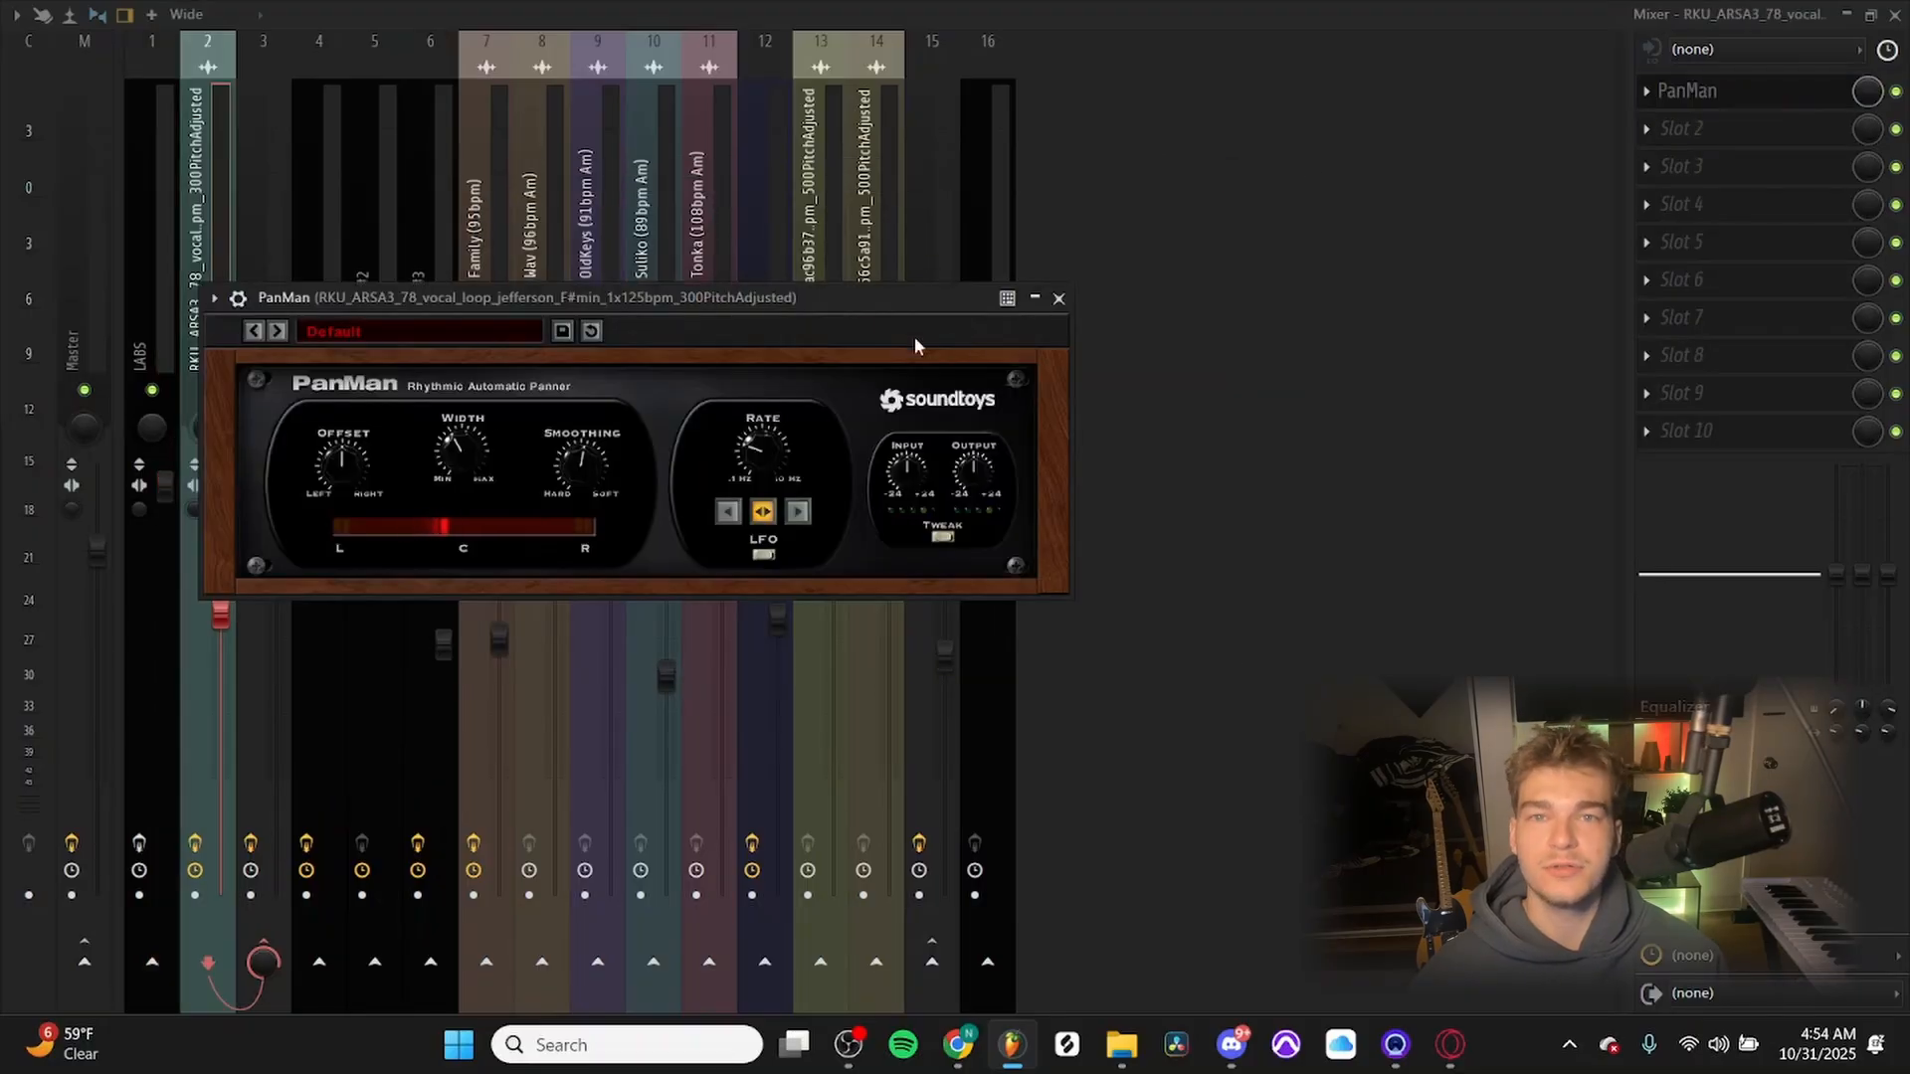
pyautogui.click(1059, 298)
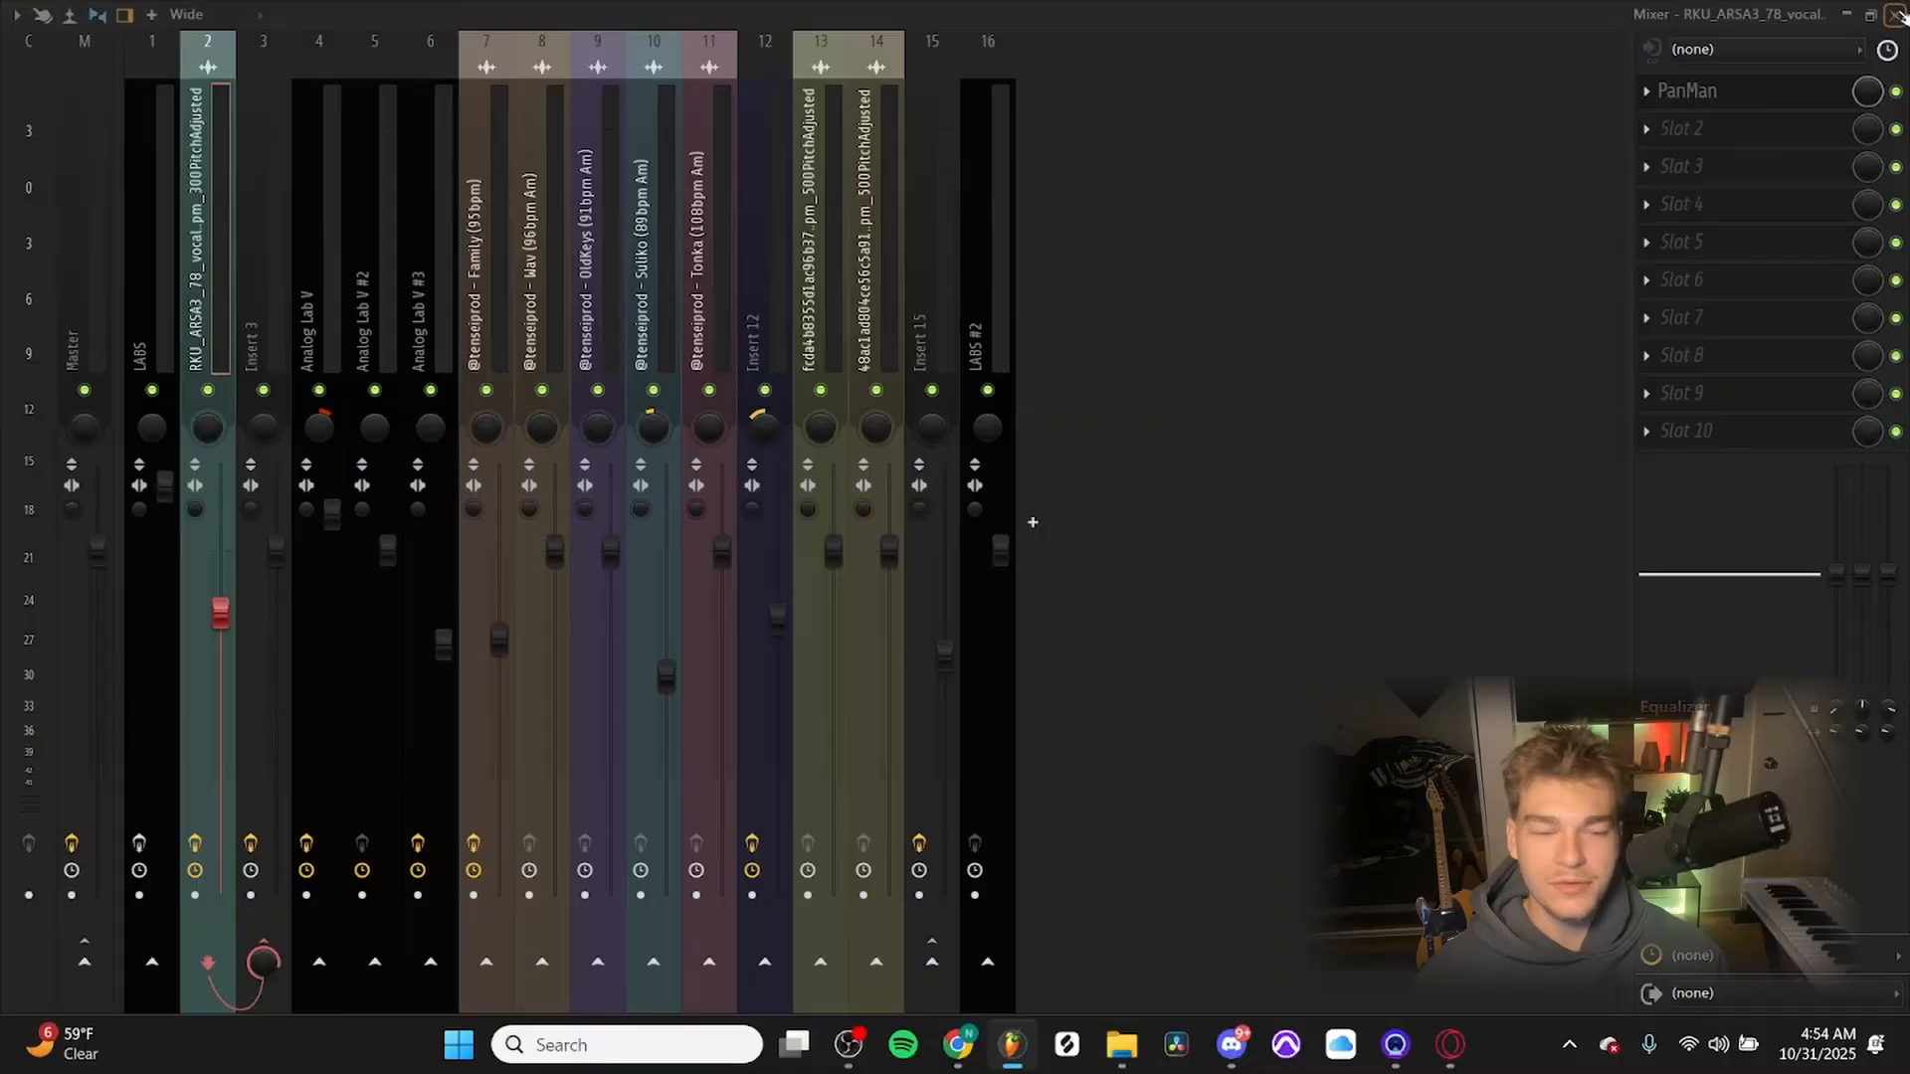
pyautogui.click(1897, 16)
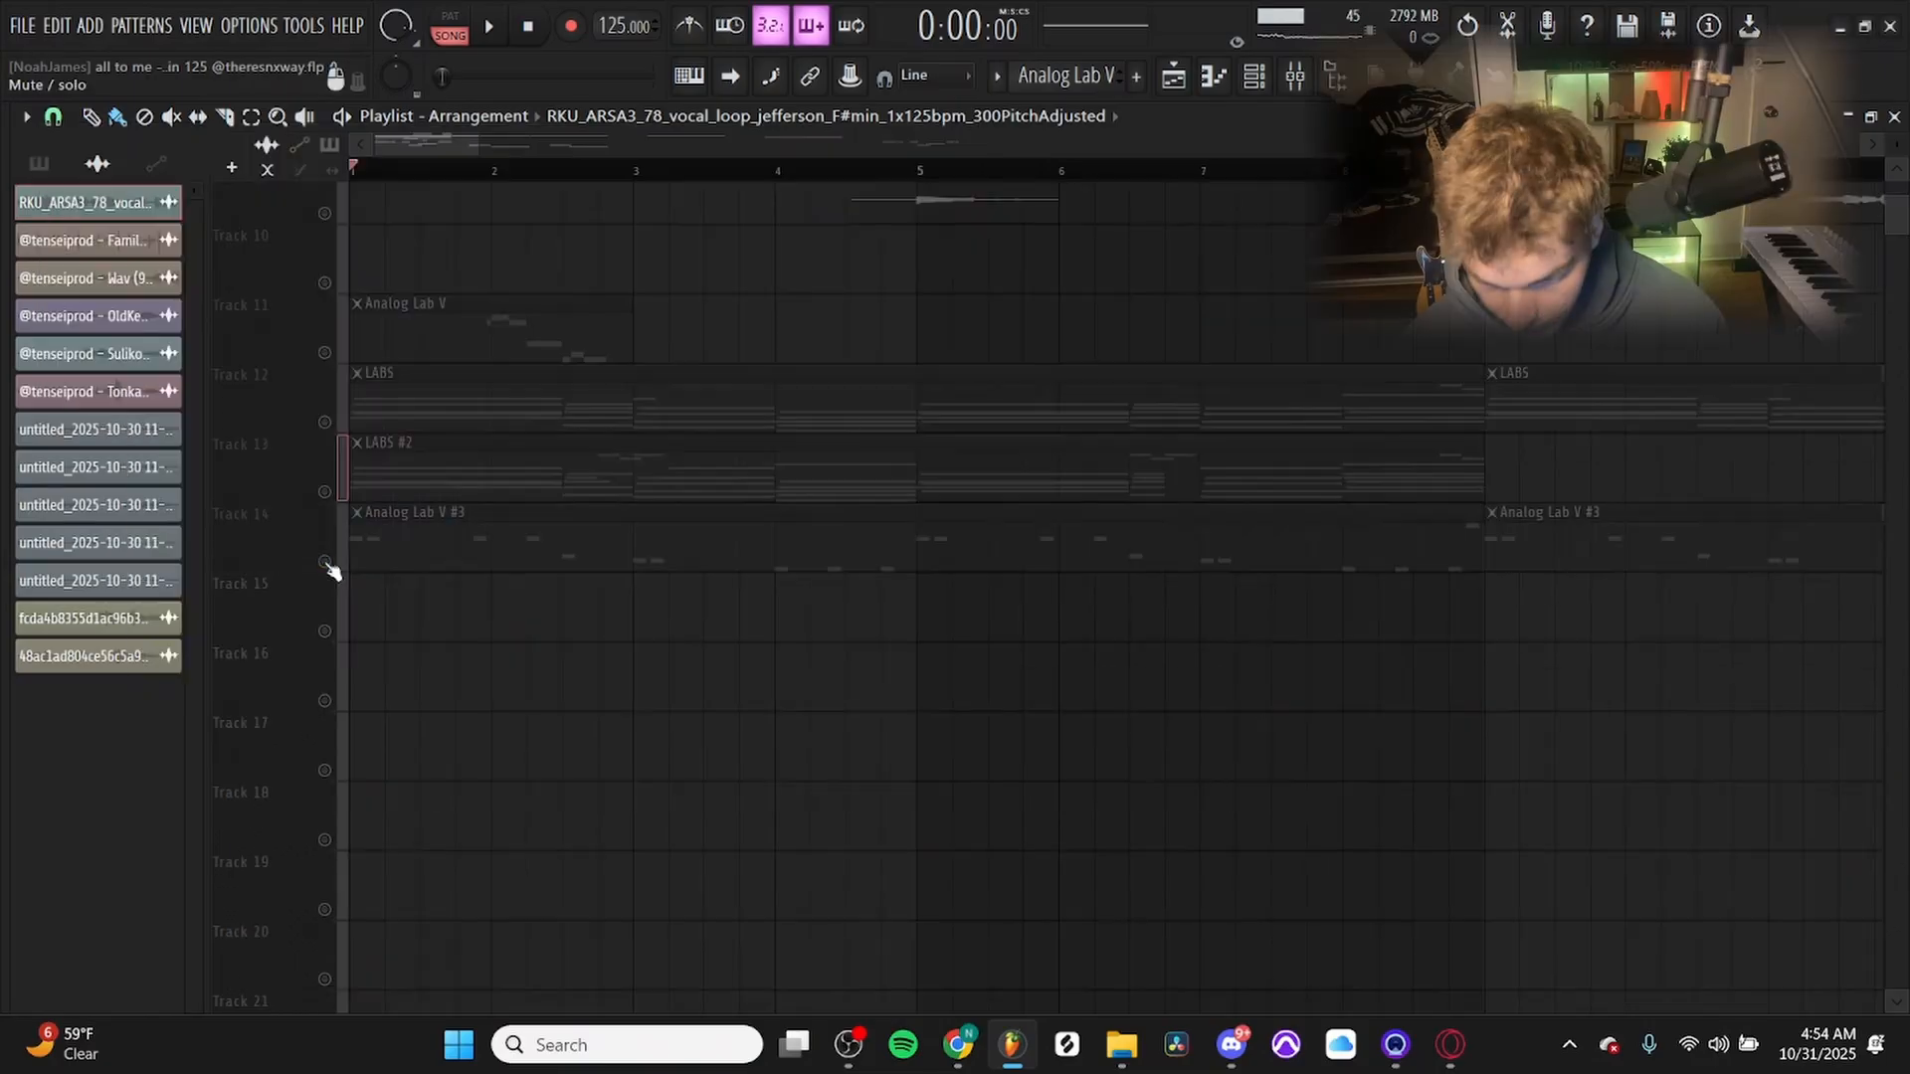
# Solo Track 14 and check the preset of its Analog Lab V #3 instrument from the channel rack with all channels shown.
pyautogui.click(326, 562)
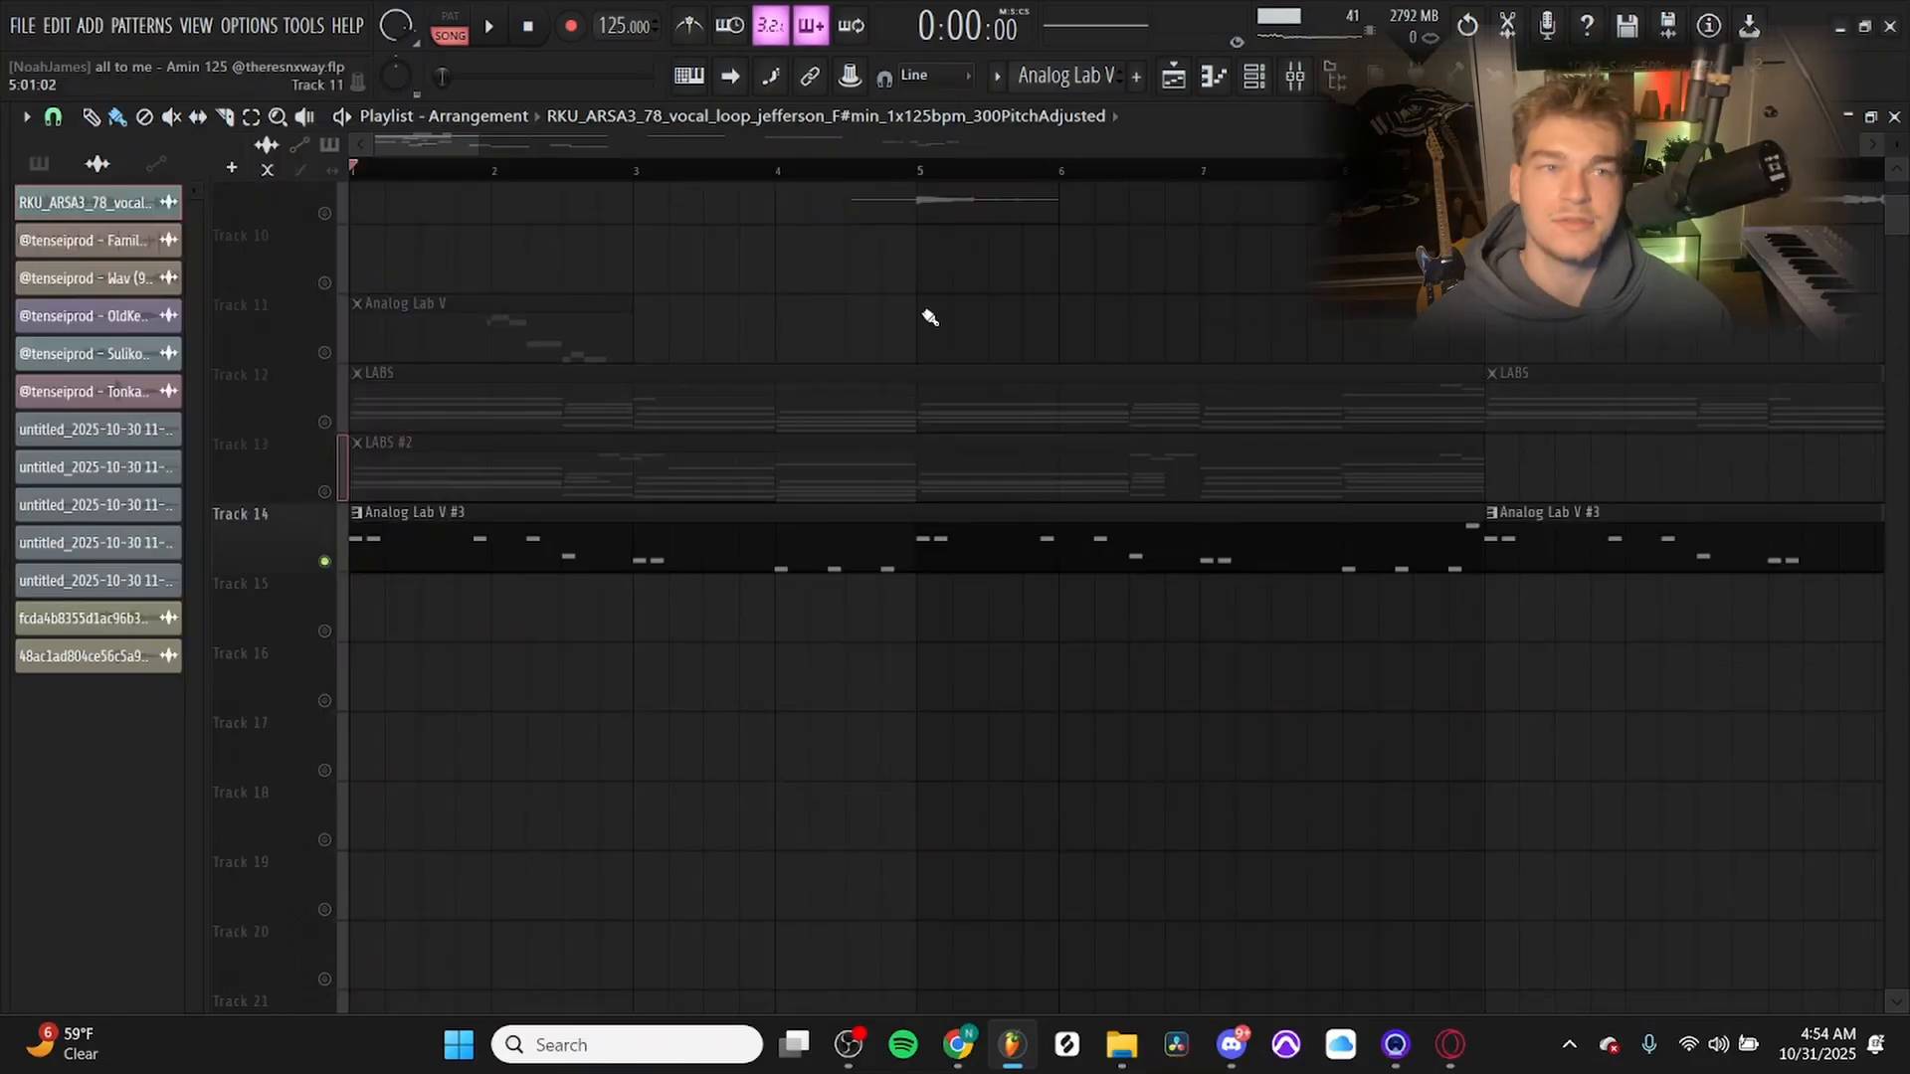
pyautogui.click(1255, 76)
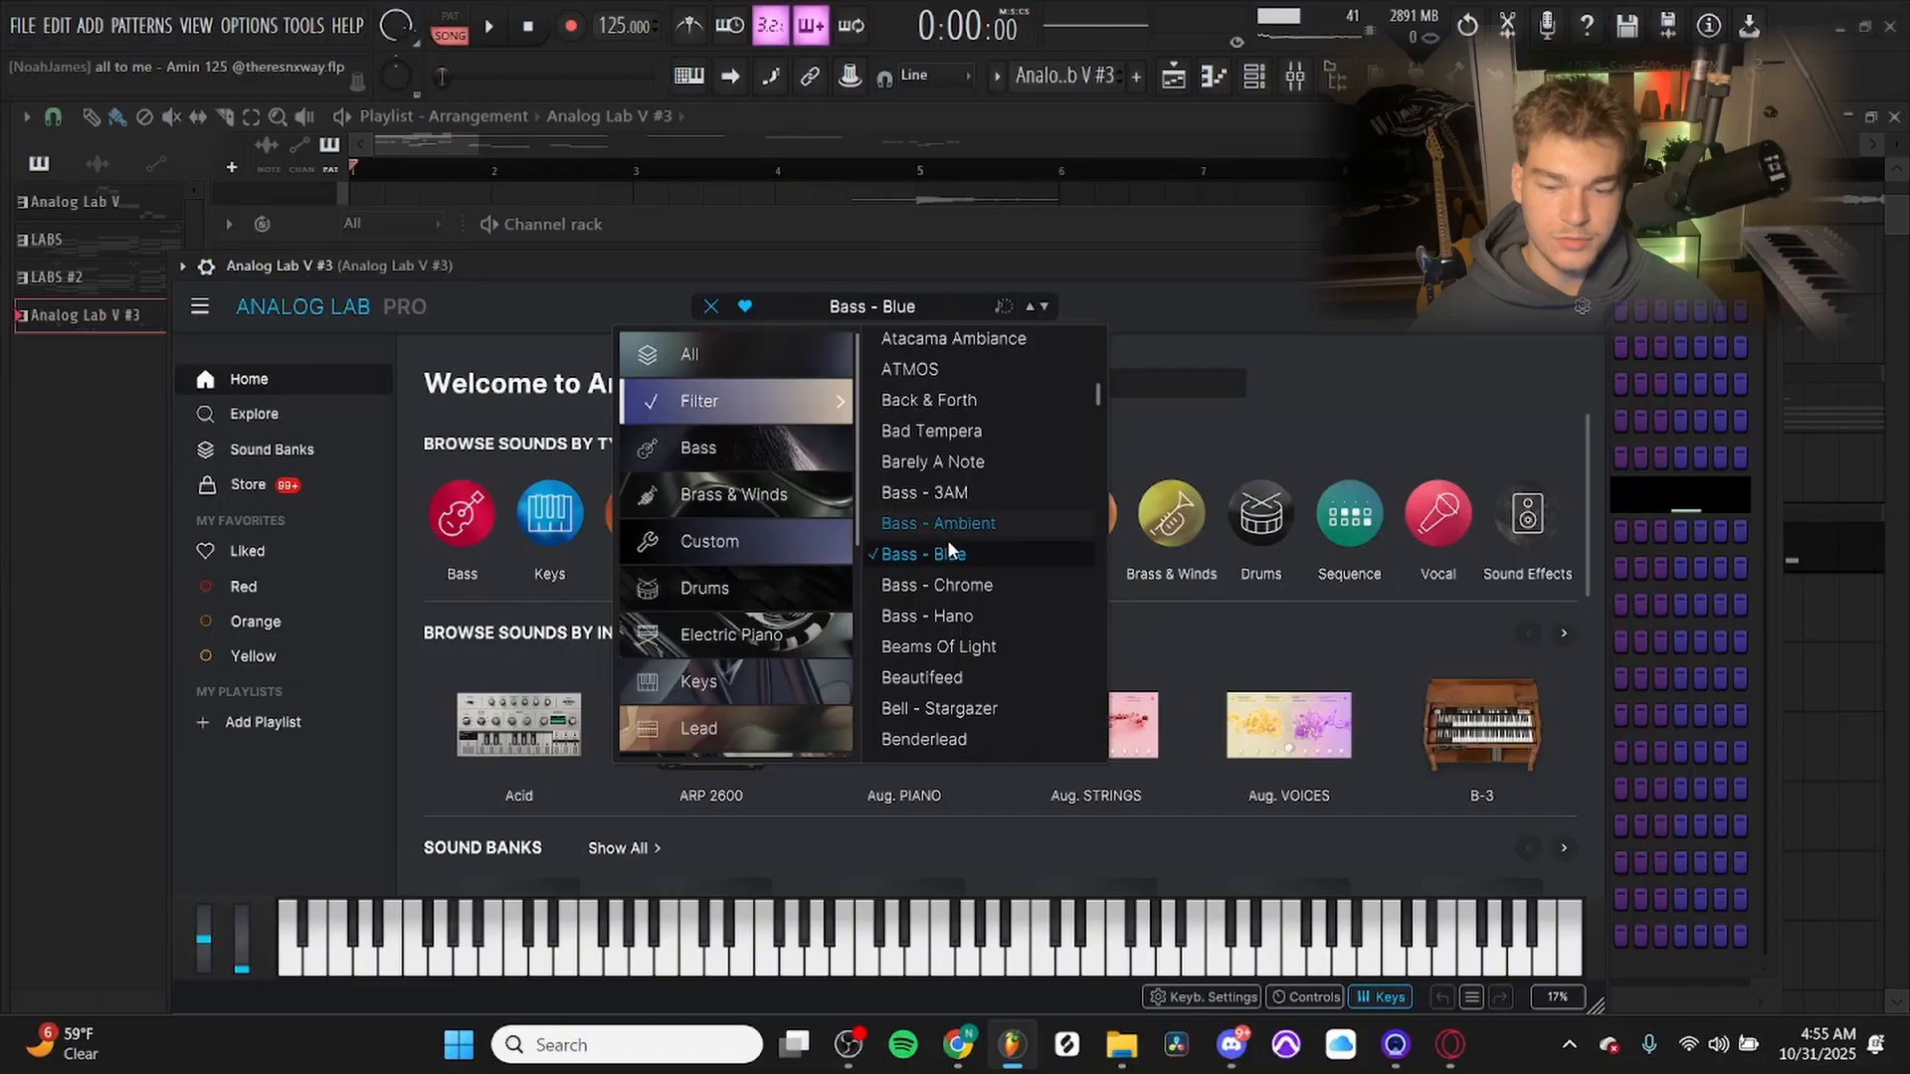
pyautogui.click(1158, 333)
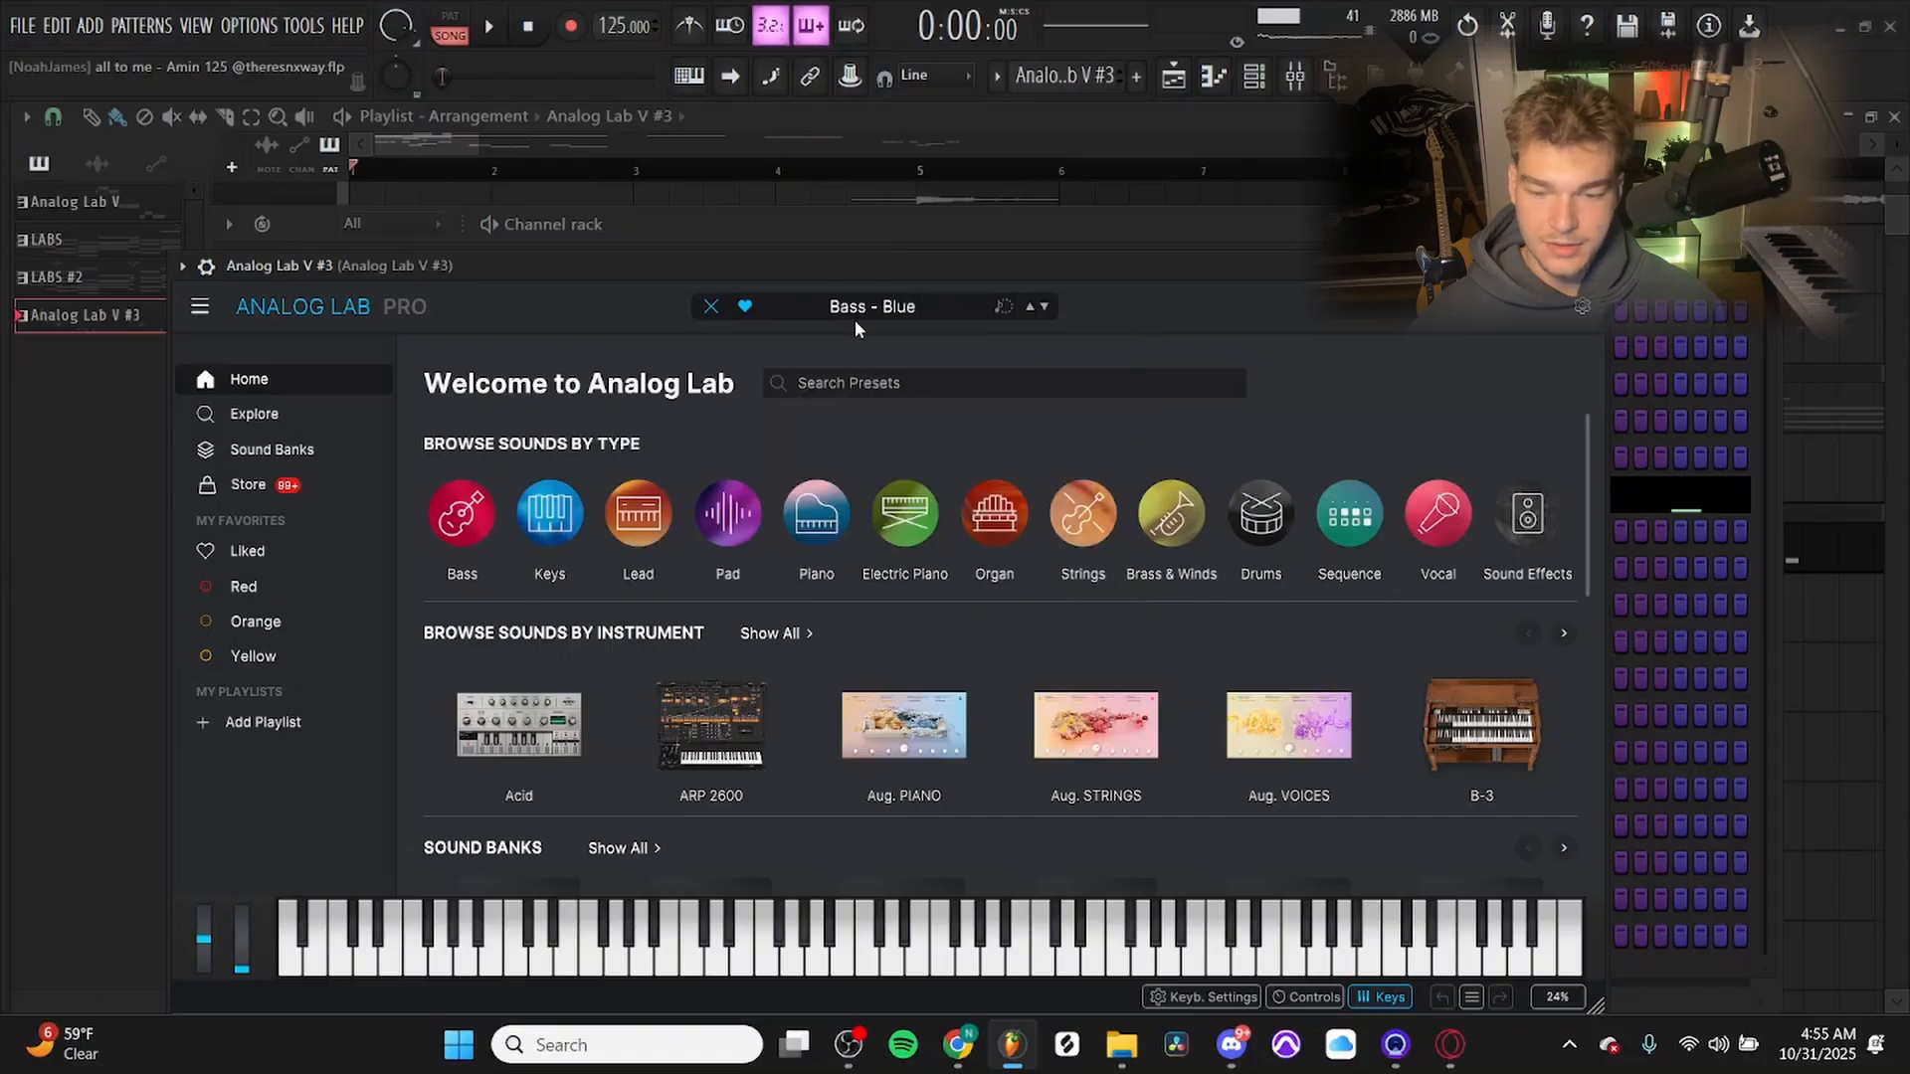
pyautogui.press('Escape')
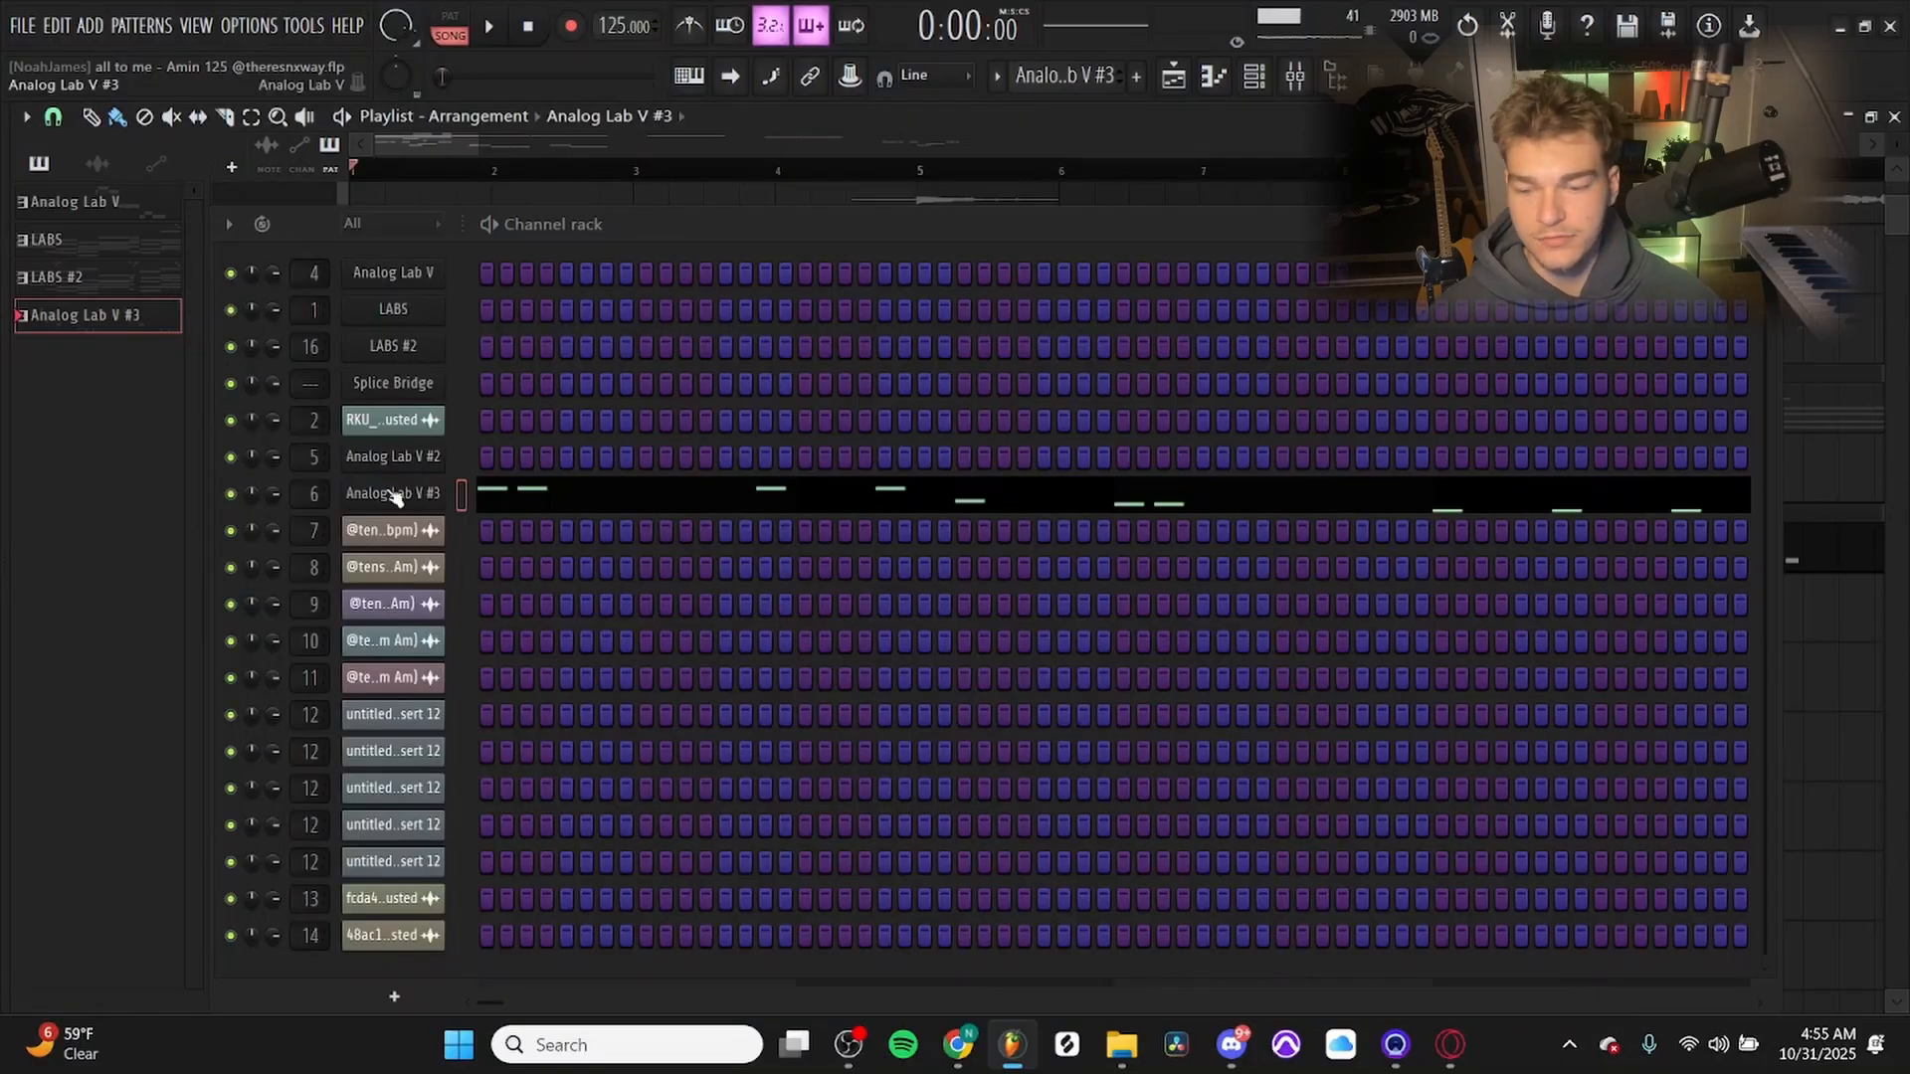
pyautogui.press('F6')
# Play Track 14 alone, and turn on Track 12 to hear the LABS chords together with it.
pyautogui.press('space')
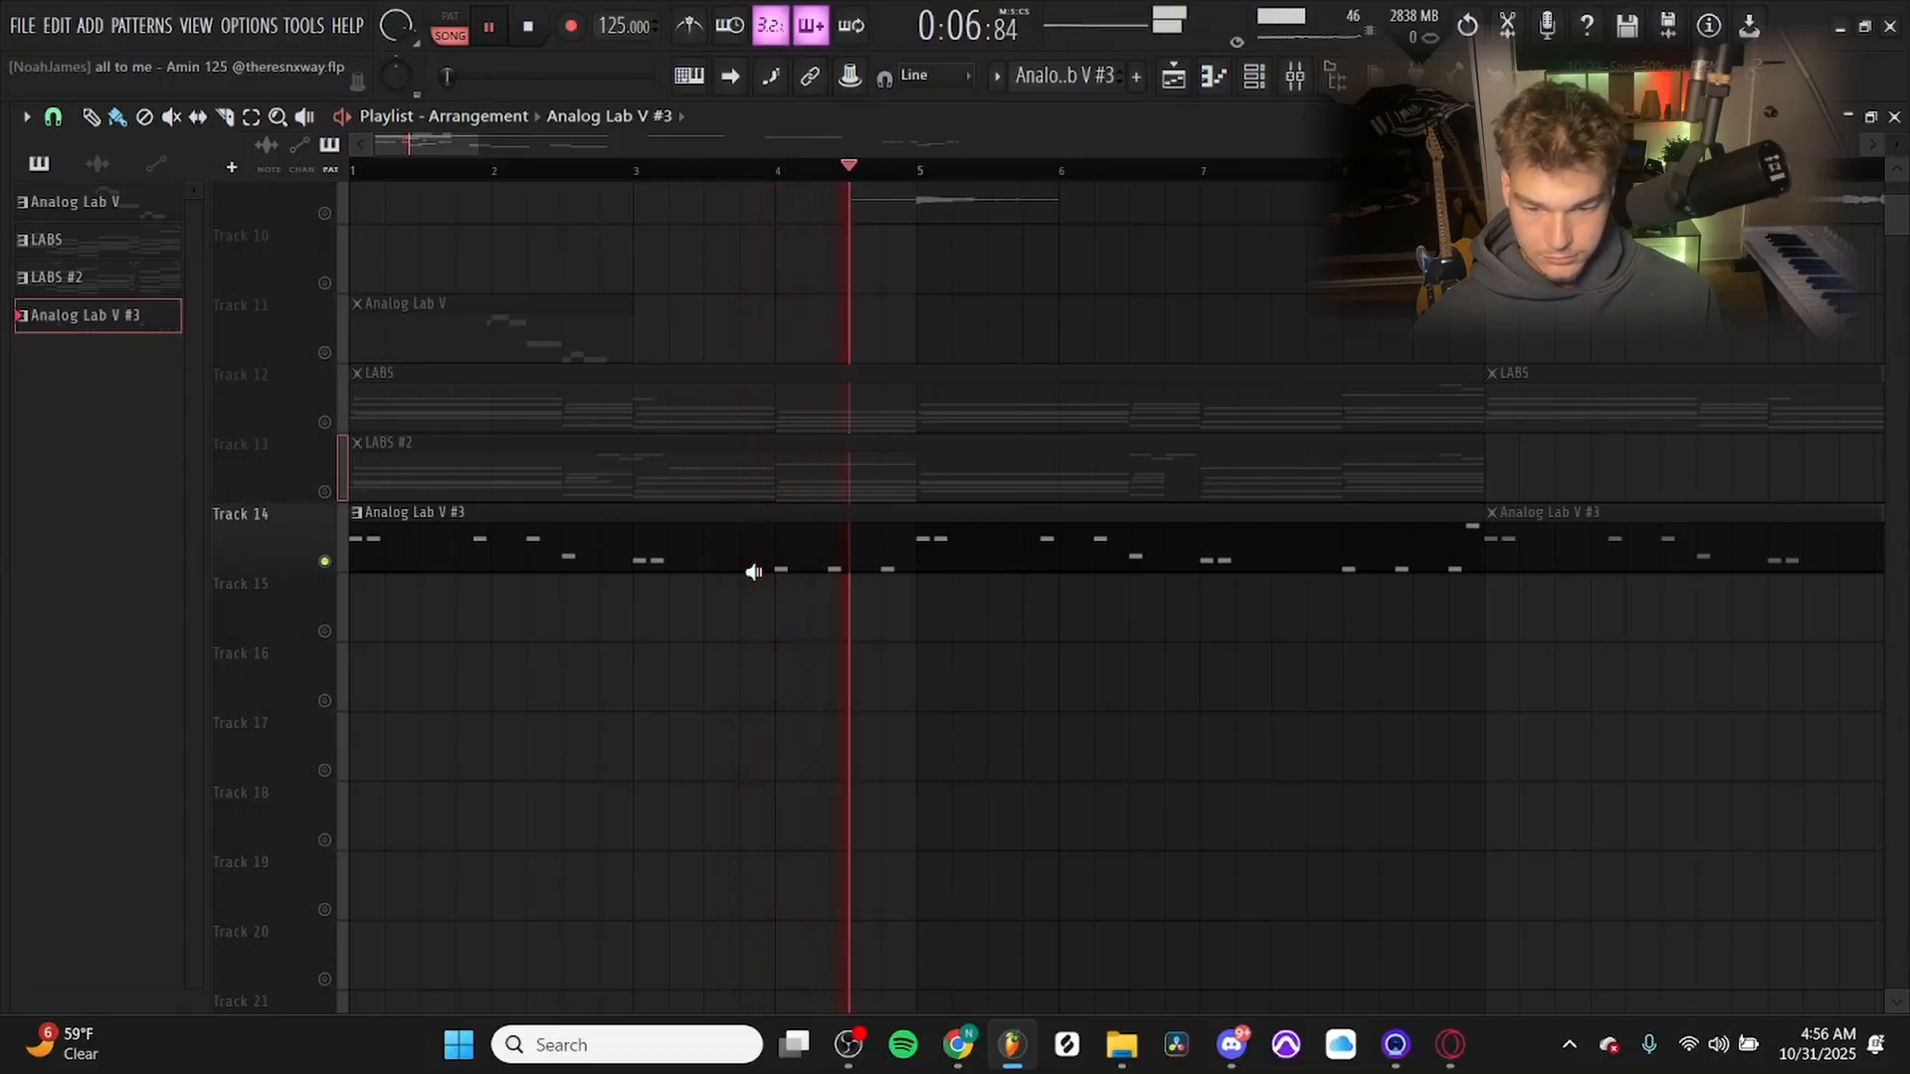
pyautogui.press('space')
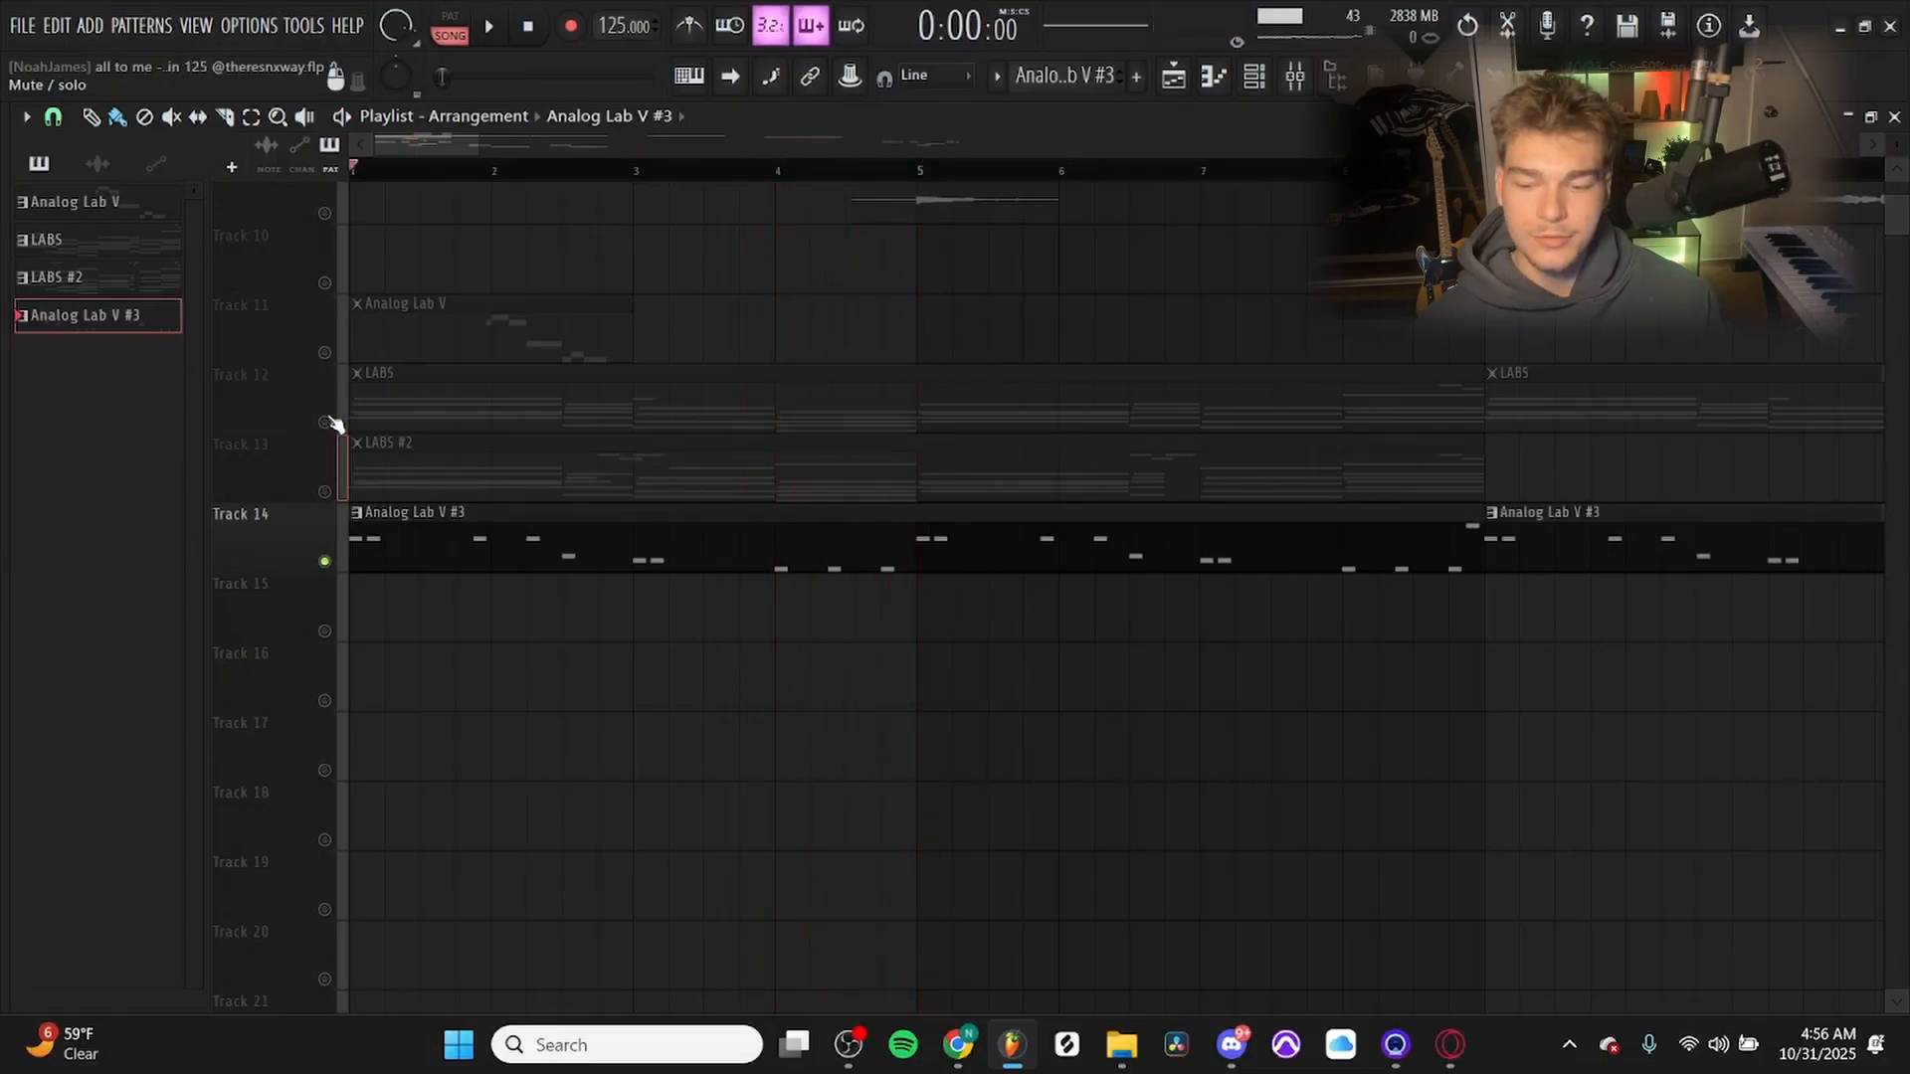
pyautogui.click(324, 421)
pyautogui.press('space')
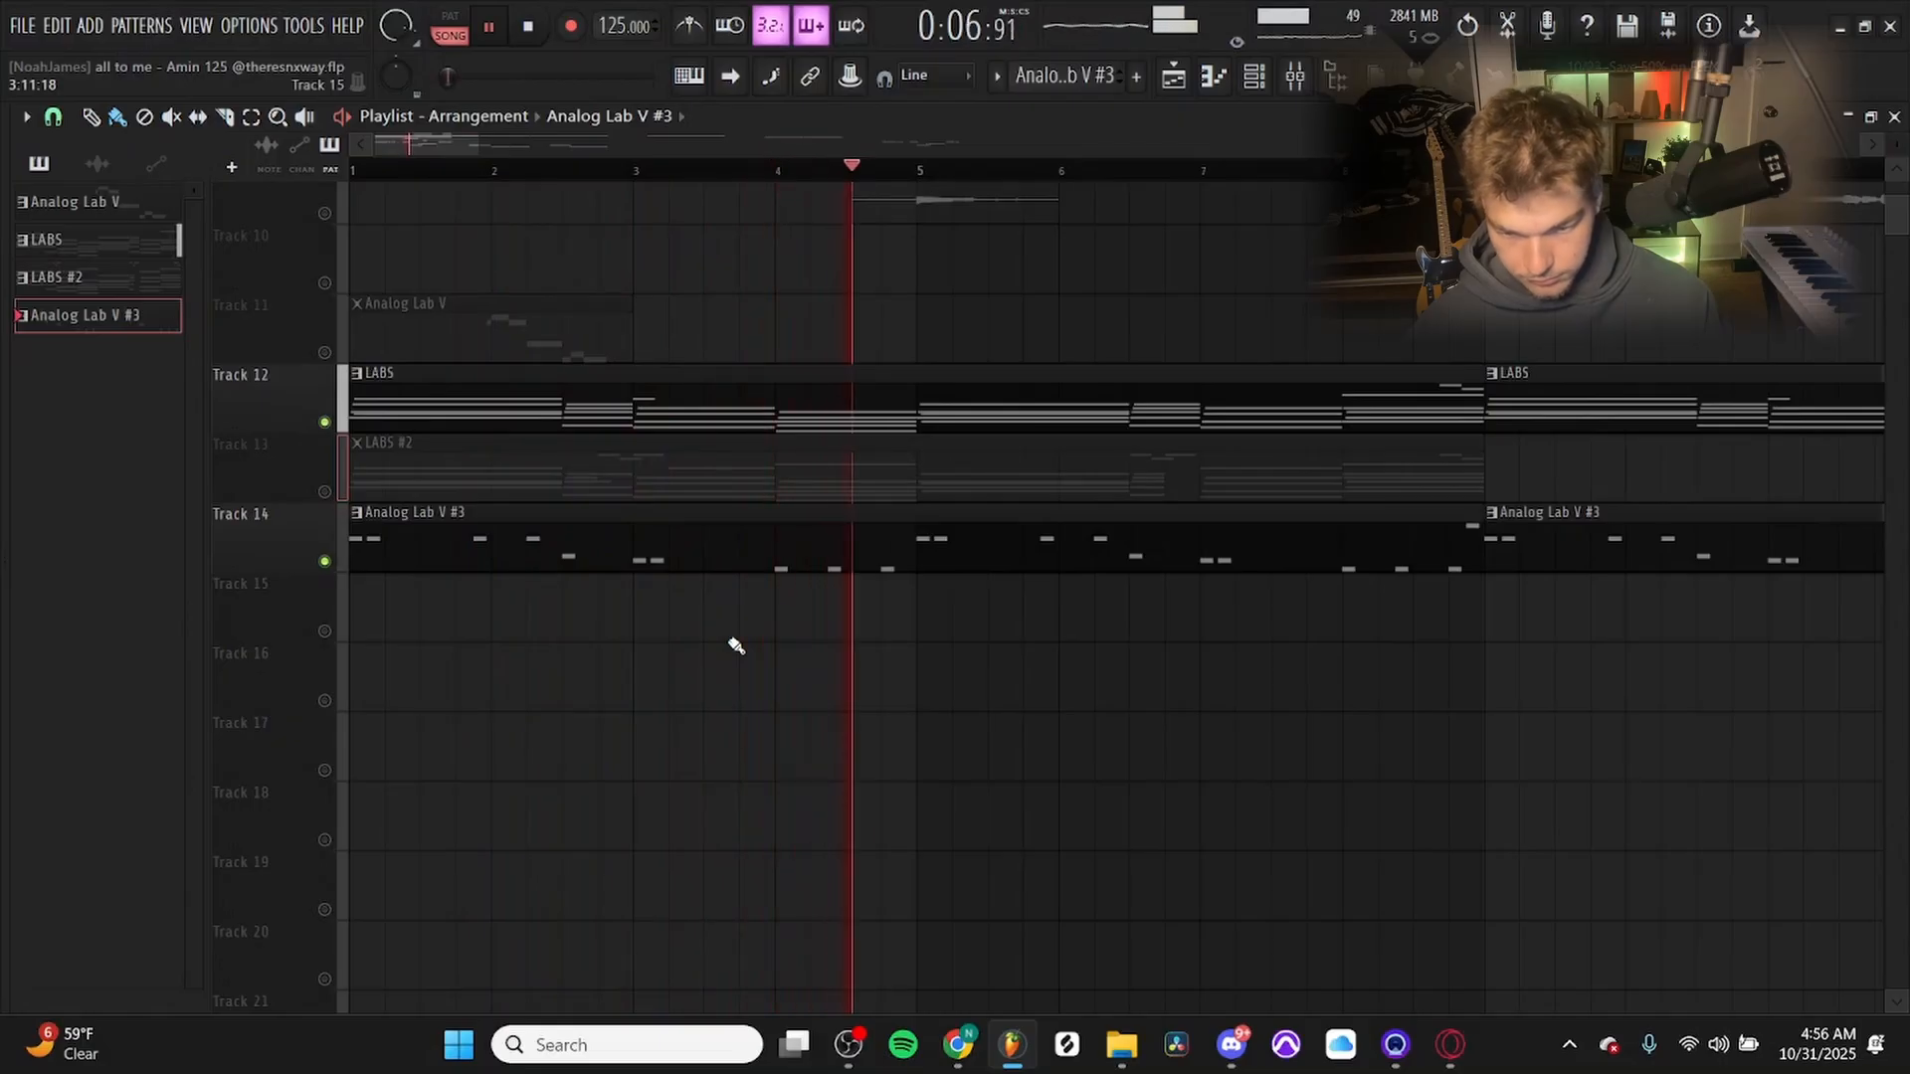
# Open the Analog Lab V #3 notes in the piano roll, play them briefly and return to the playlist.
pyautogui.press('F7')
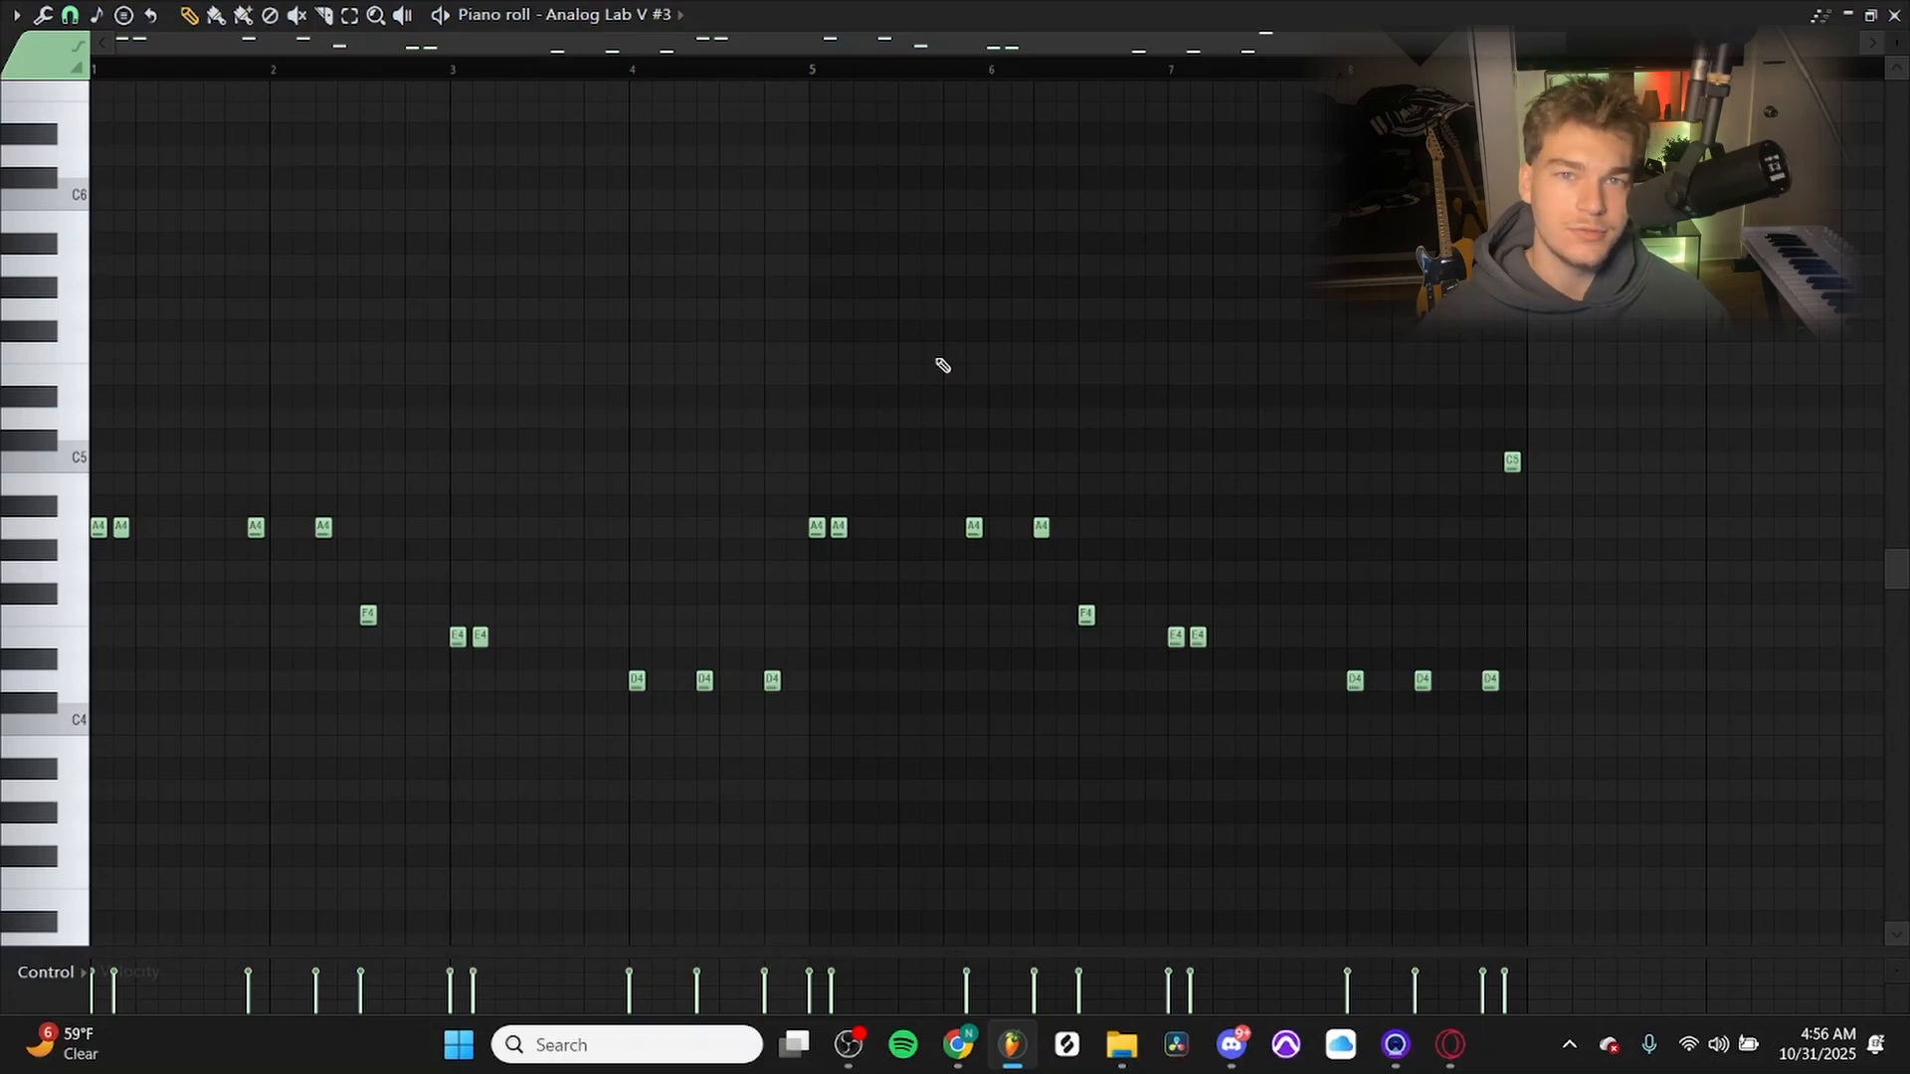
pyautogui.press('space')
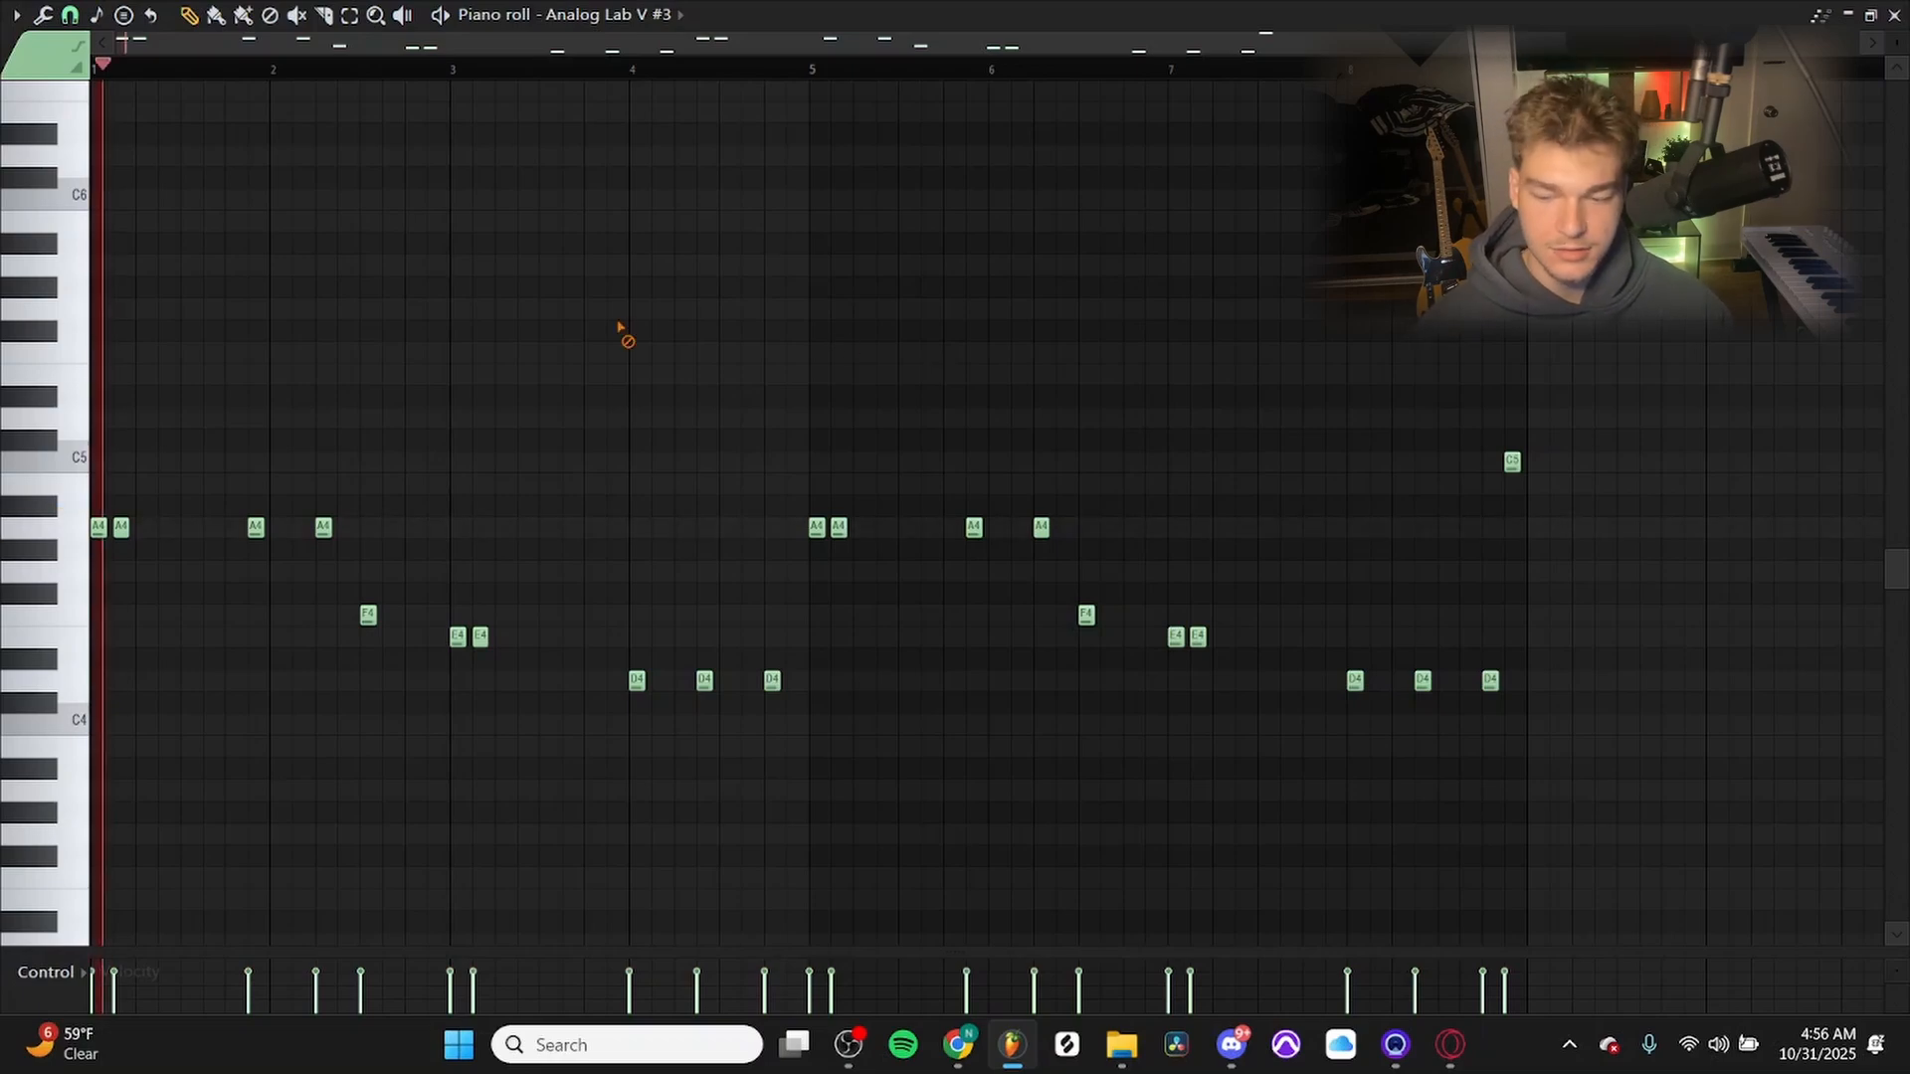
pyautogui.press('space')
pyautogui.press('Escape')
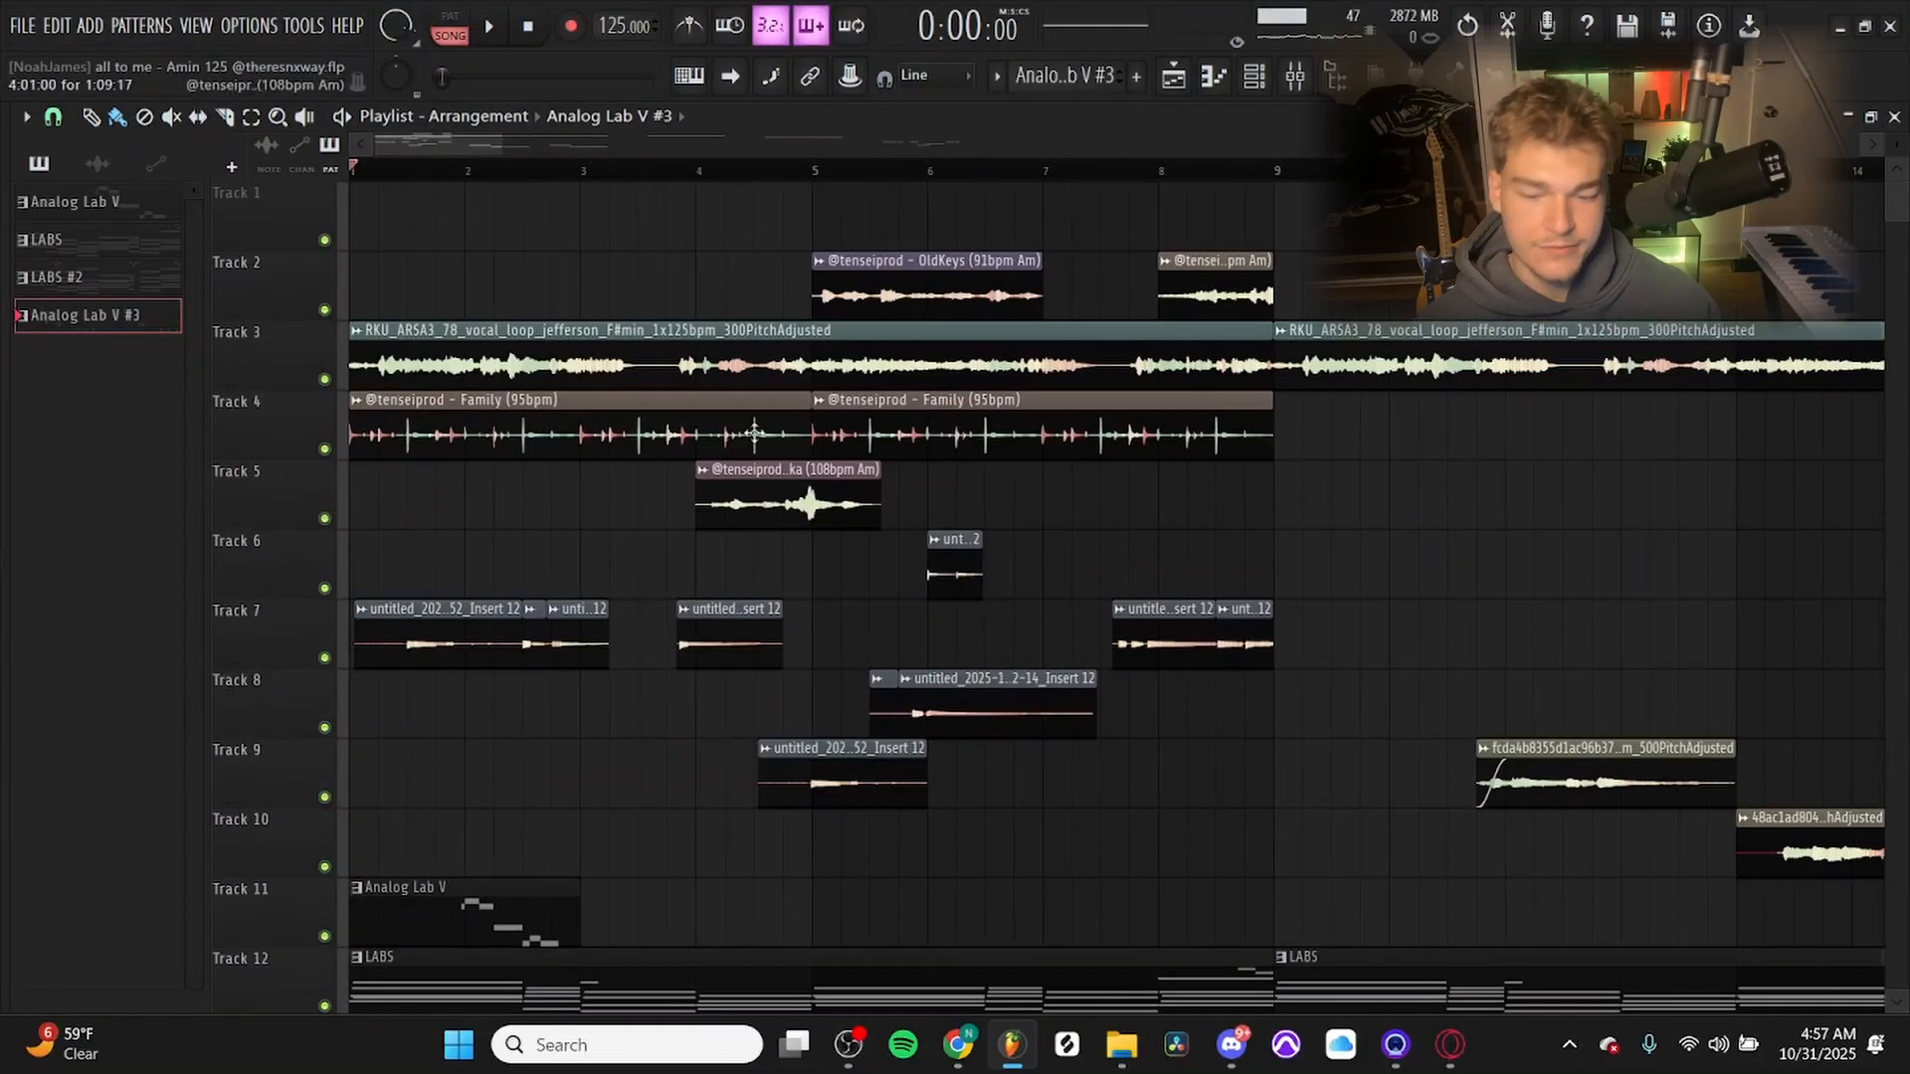
# Solo Track 4, turn on Tracks 5 and 2 as well, and play the Family, Tonka and OldKeys loops together.
pyautogui.rightClick(325, 449)
pyautogui.click(324, 519)
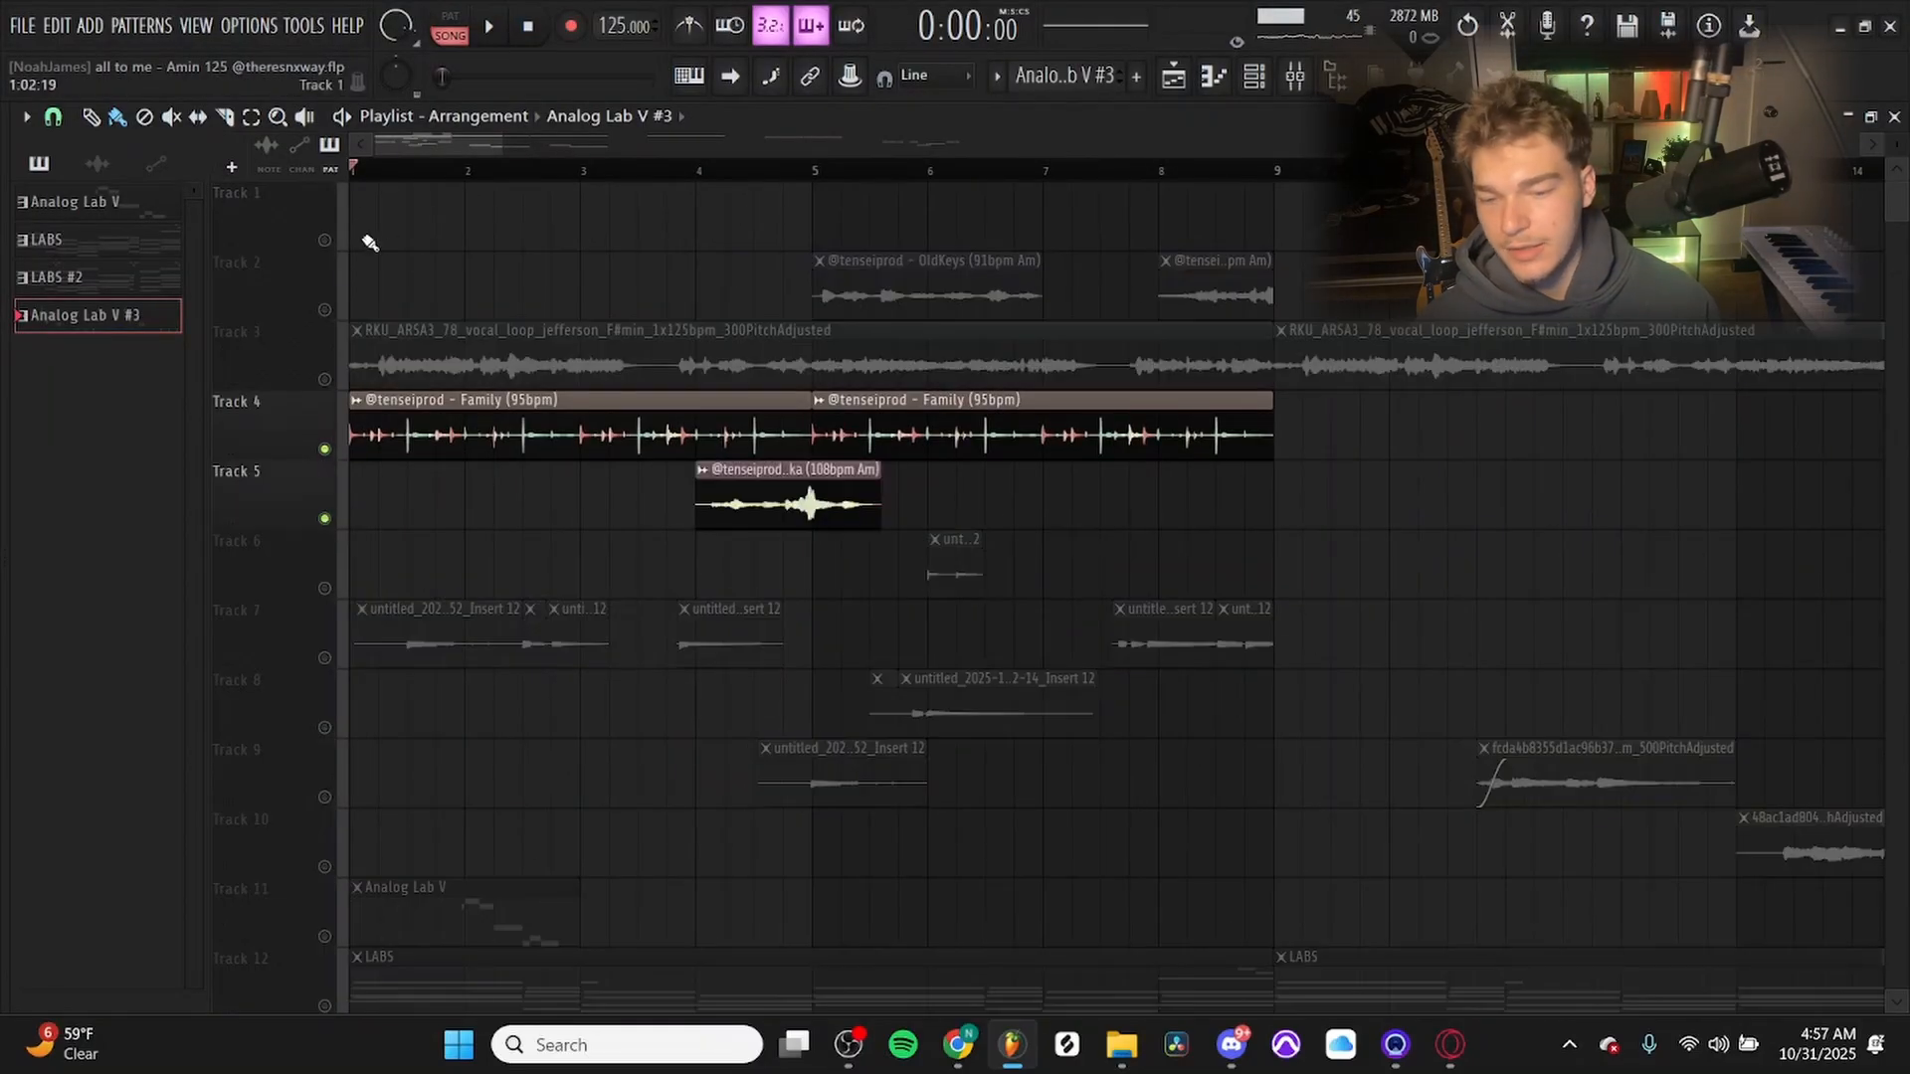
pyautogui.click(325, 309)
pyautogui.scroll(-3, 882, 593)
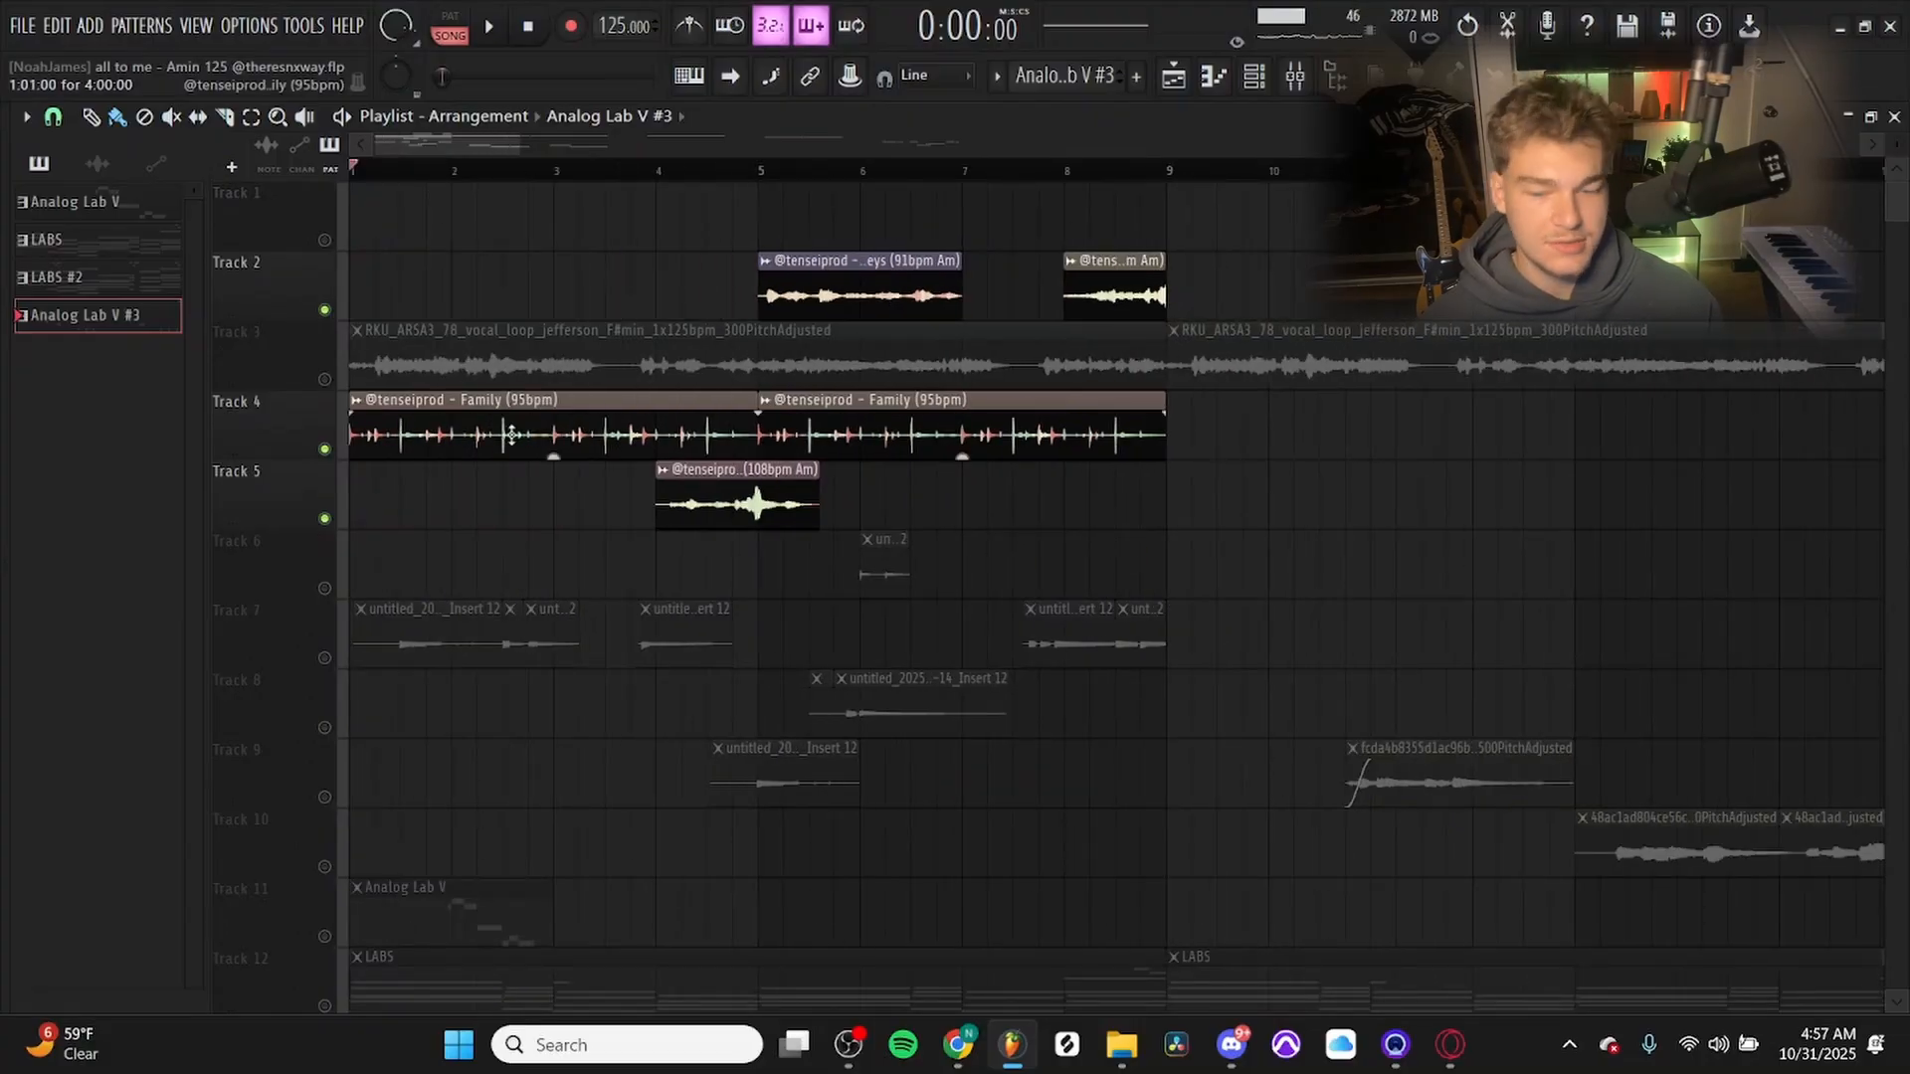
pyautogui.scroll(2, 1131, 542)
pyautogui.press('space')
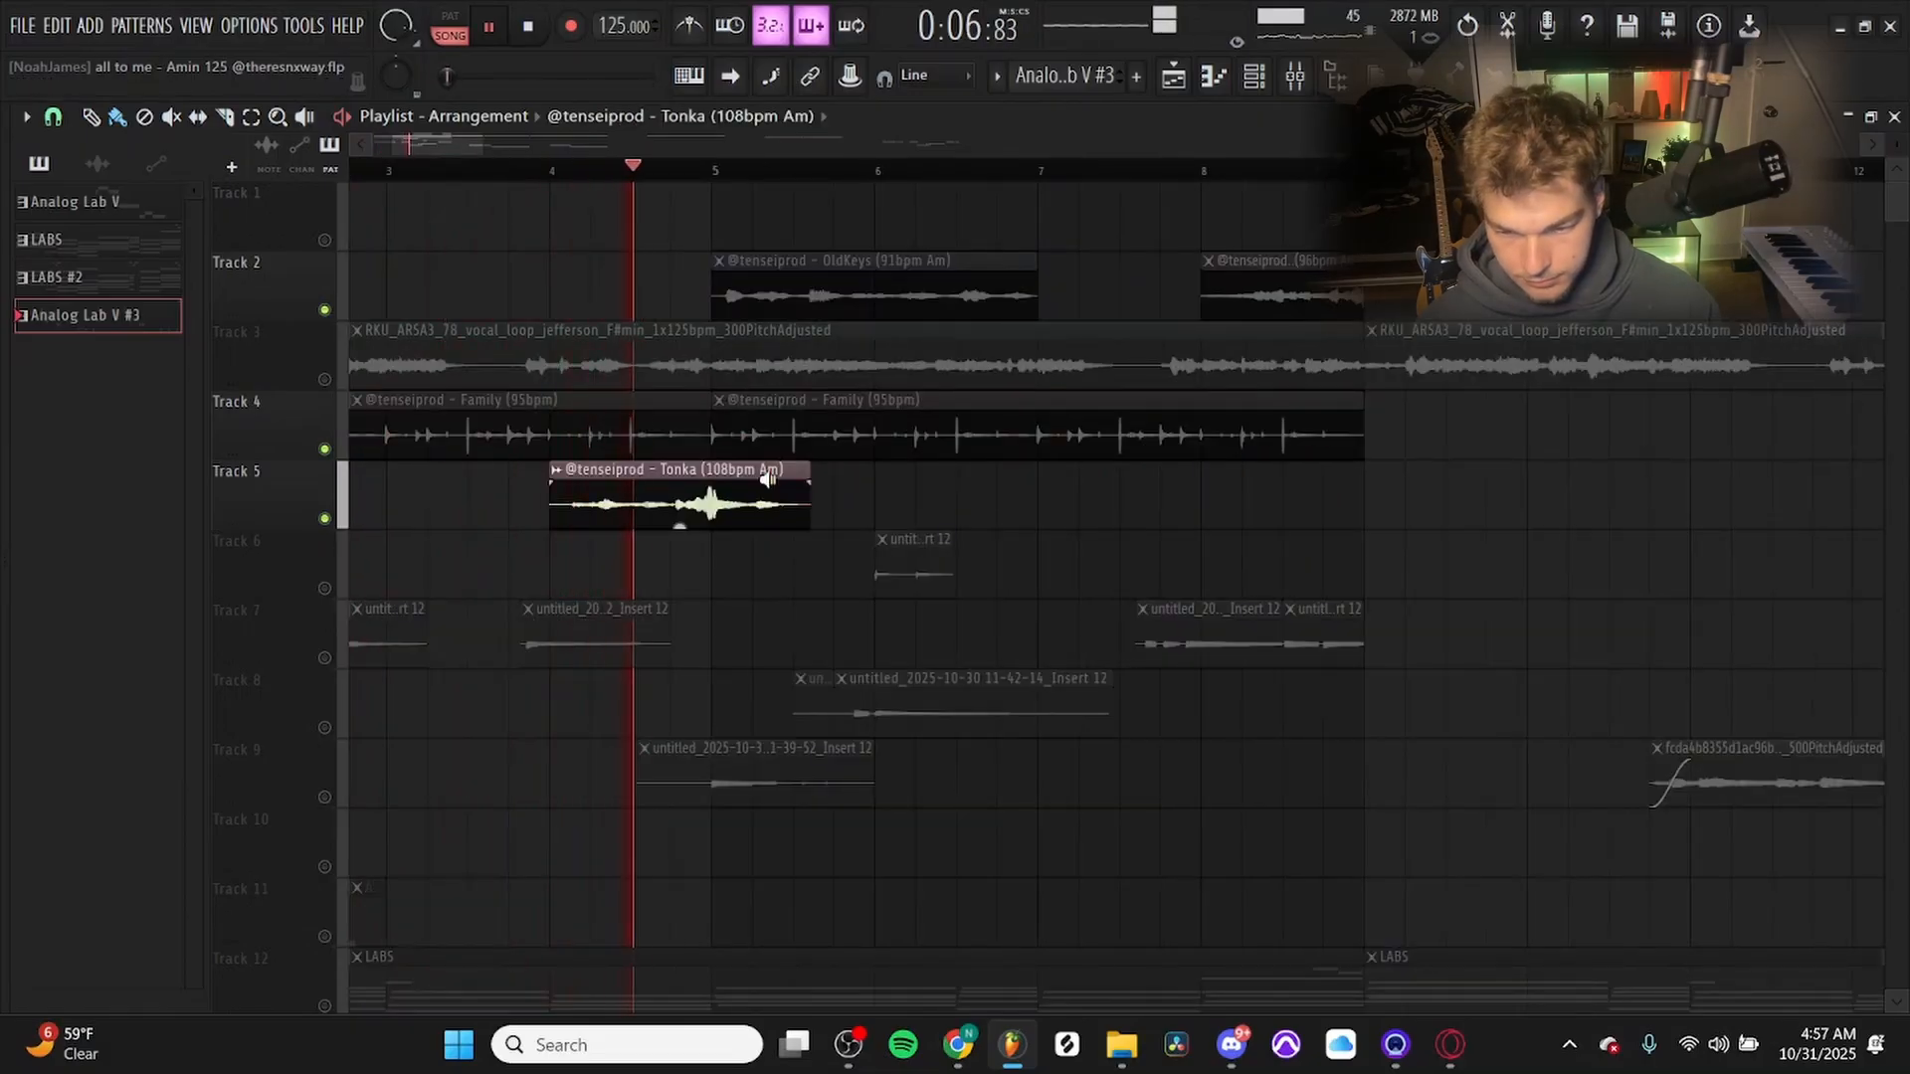
pyautogui.click(953, 258)
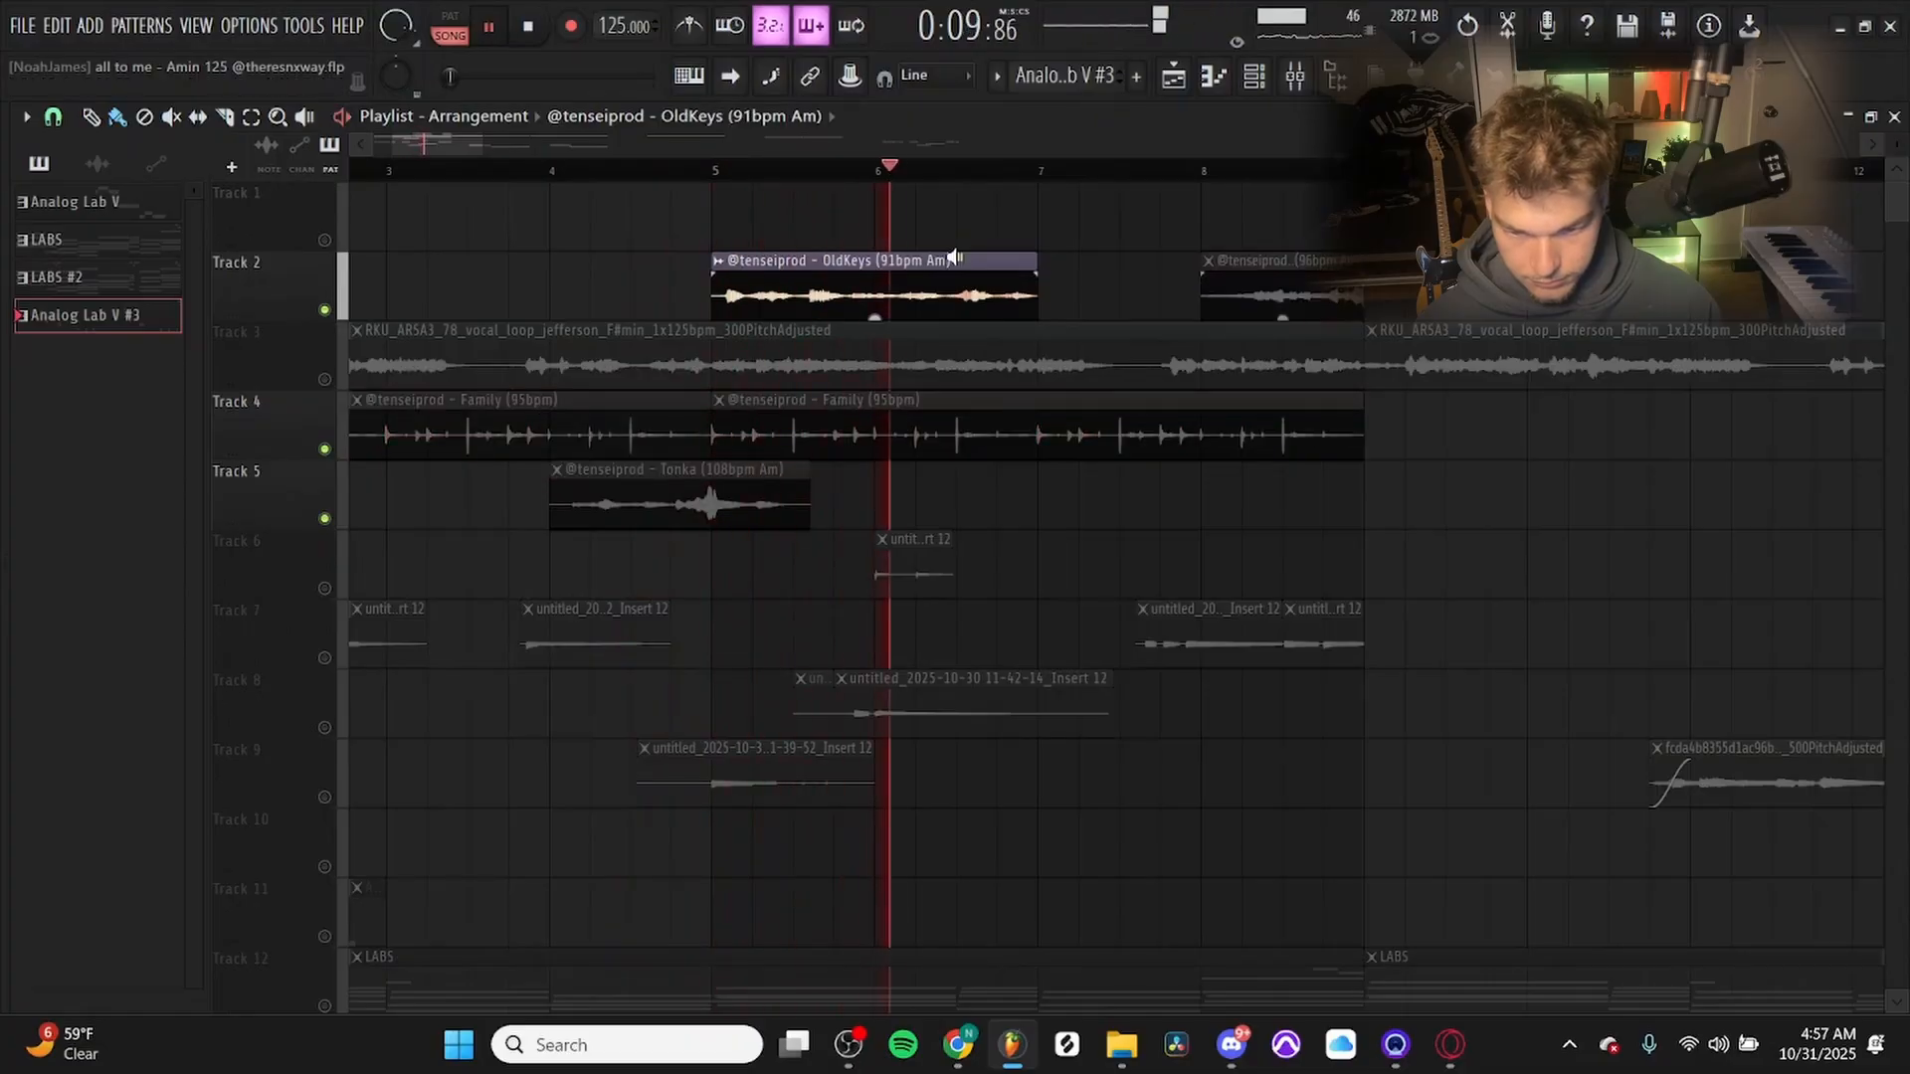
# Check the Reverse setting in the sample settings of the Wav (96bpm Am) clip on Track 2.
pyautogui.click(1263, 294)
pyautogui.doubleClick(1264, 294)
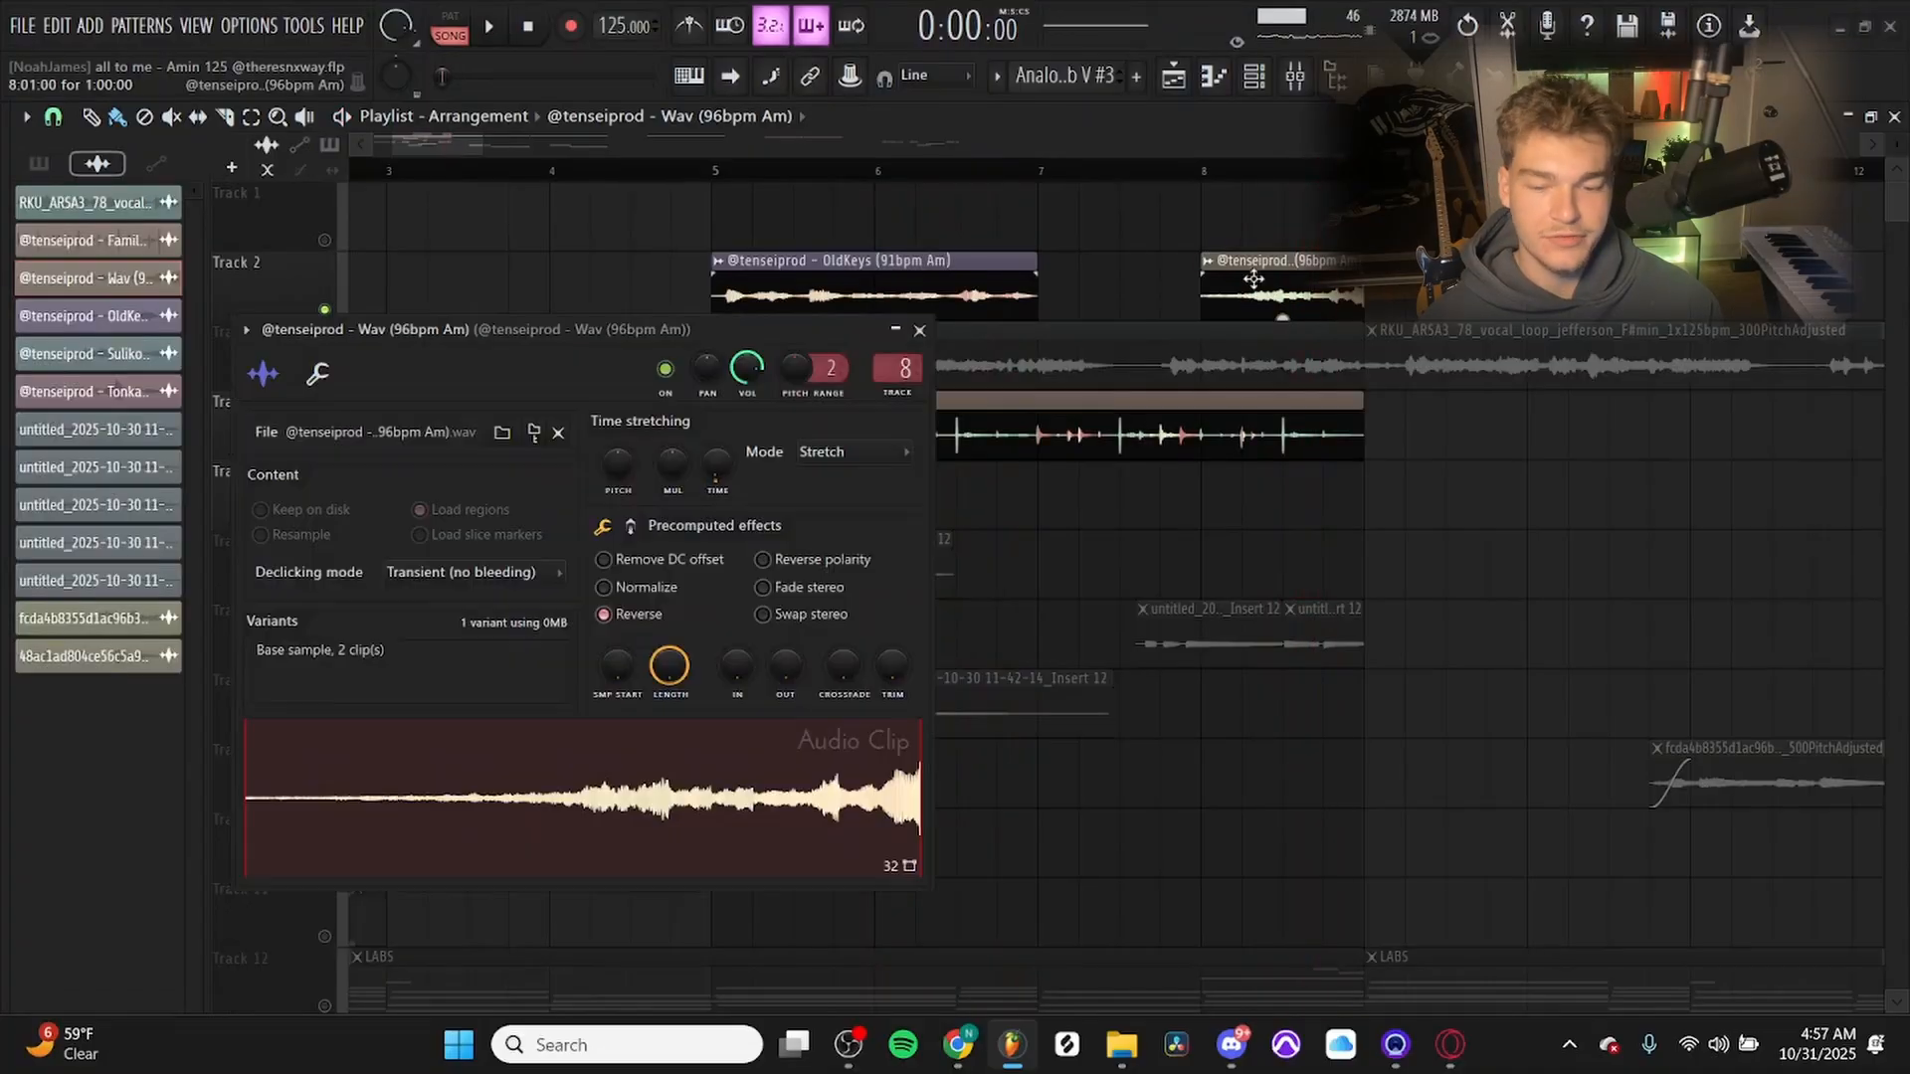
pyautogui.click(919, 330)
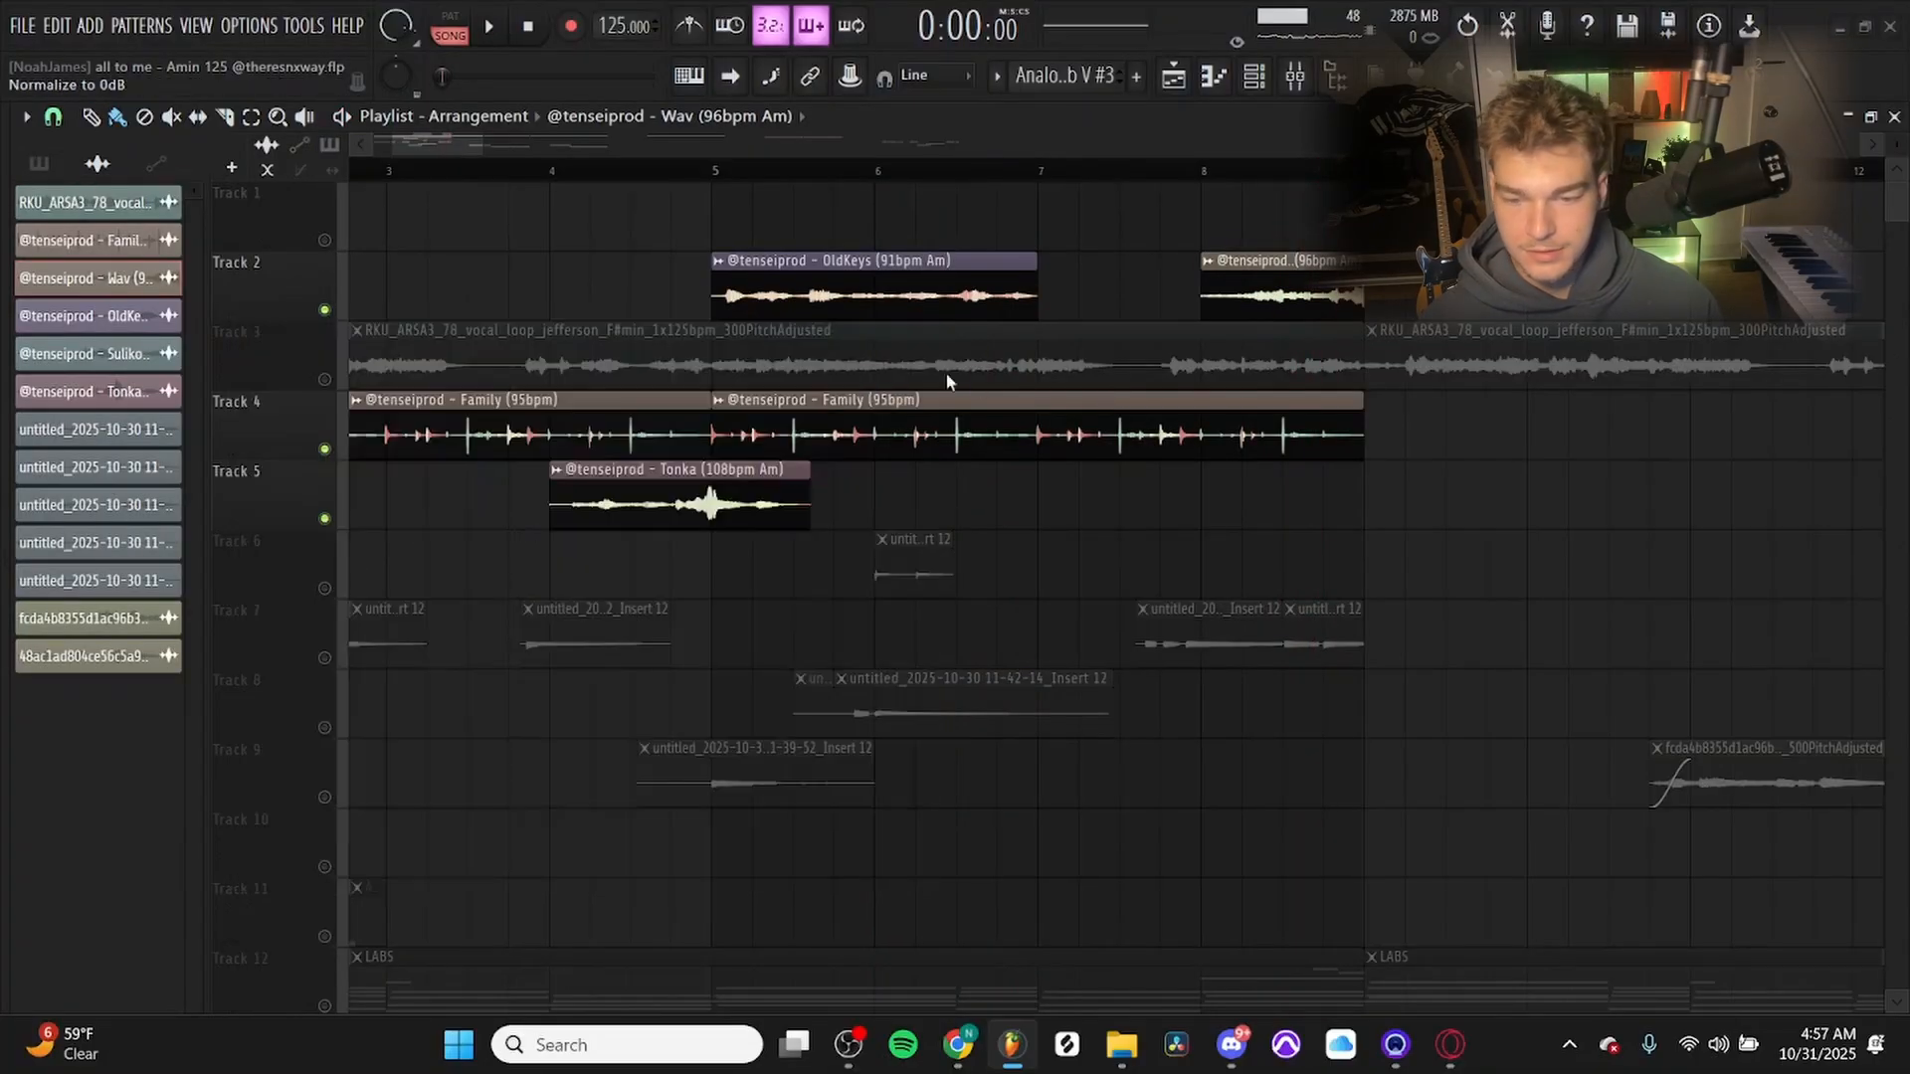
# Play the Family, Tonka, OldKeys and Wav loops together from bar 3 through the end of the first section.
pyautogui.moveTo(537, 149); pyautogui.dragTo(450, 160)
pyautogui.press('space')
pyautogui.click(683, 172)
pyautogui.press('space')
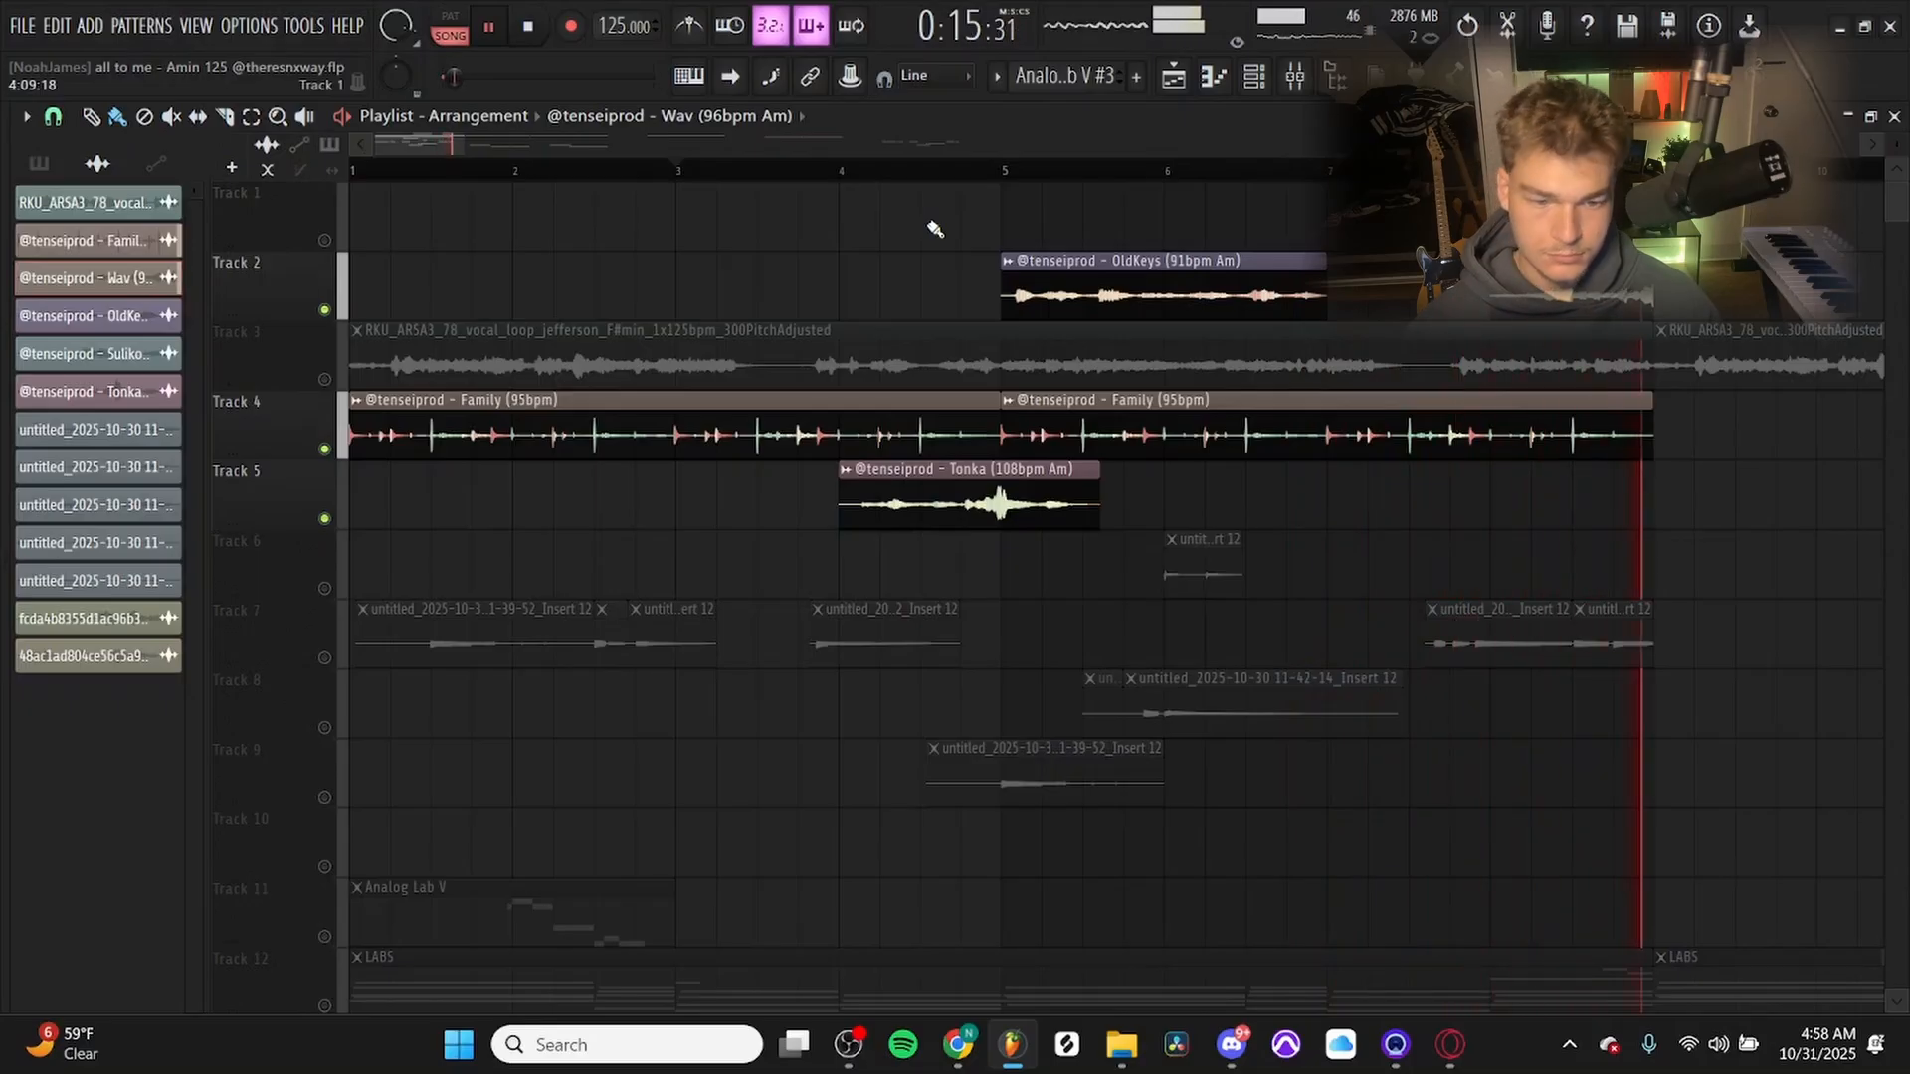
pyautogui.press('space')
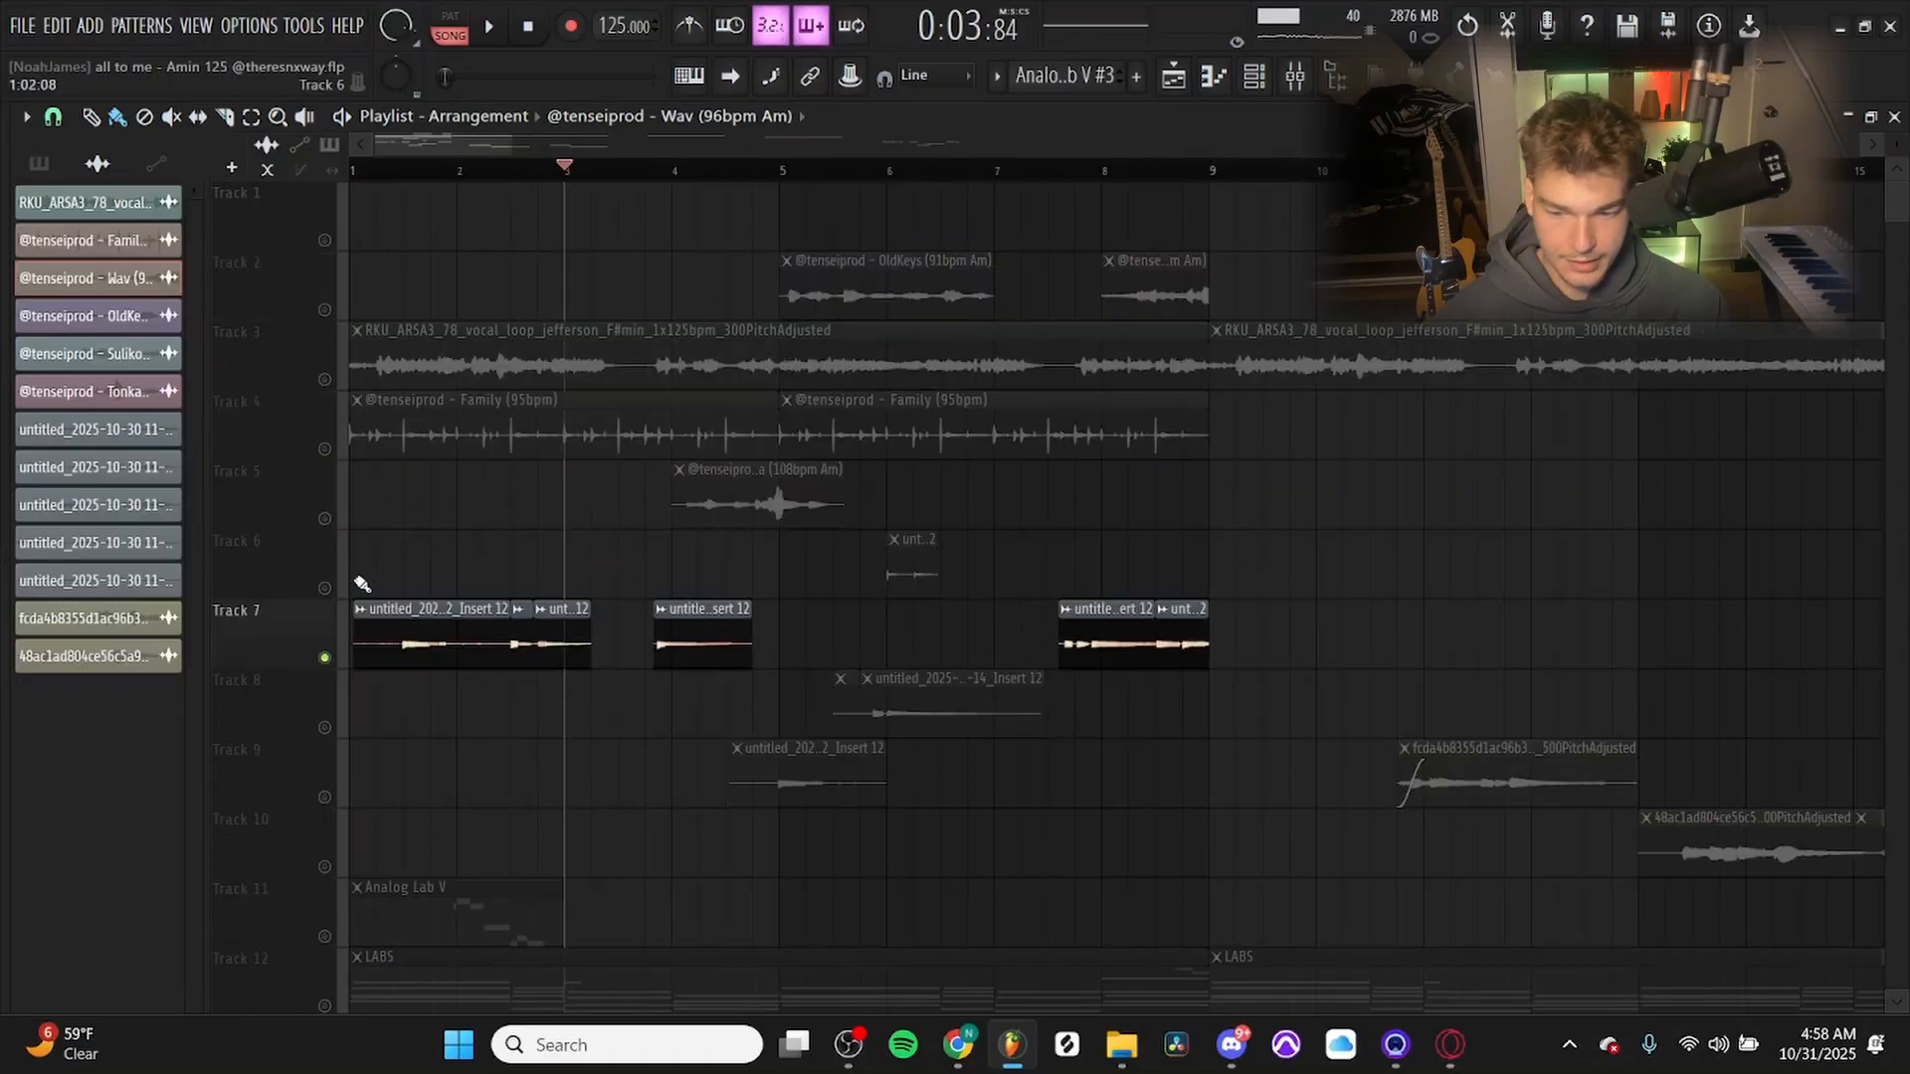
# Solo the recorded Insert 12 clips by enabling only Tracks 6, 7, 8 and 9.
pyautogui.click(324, 588)
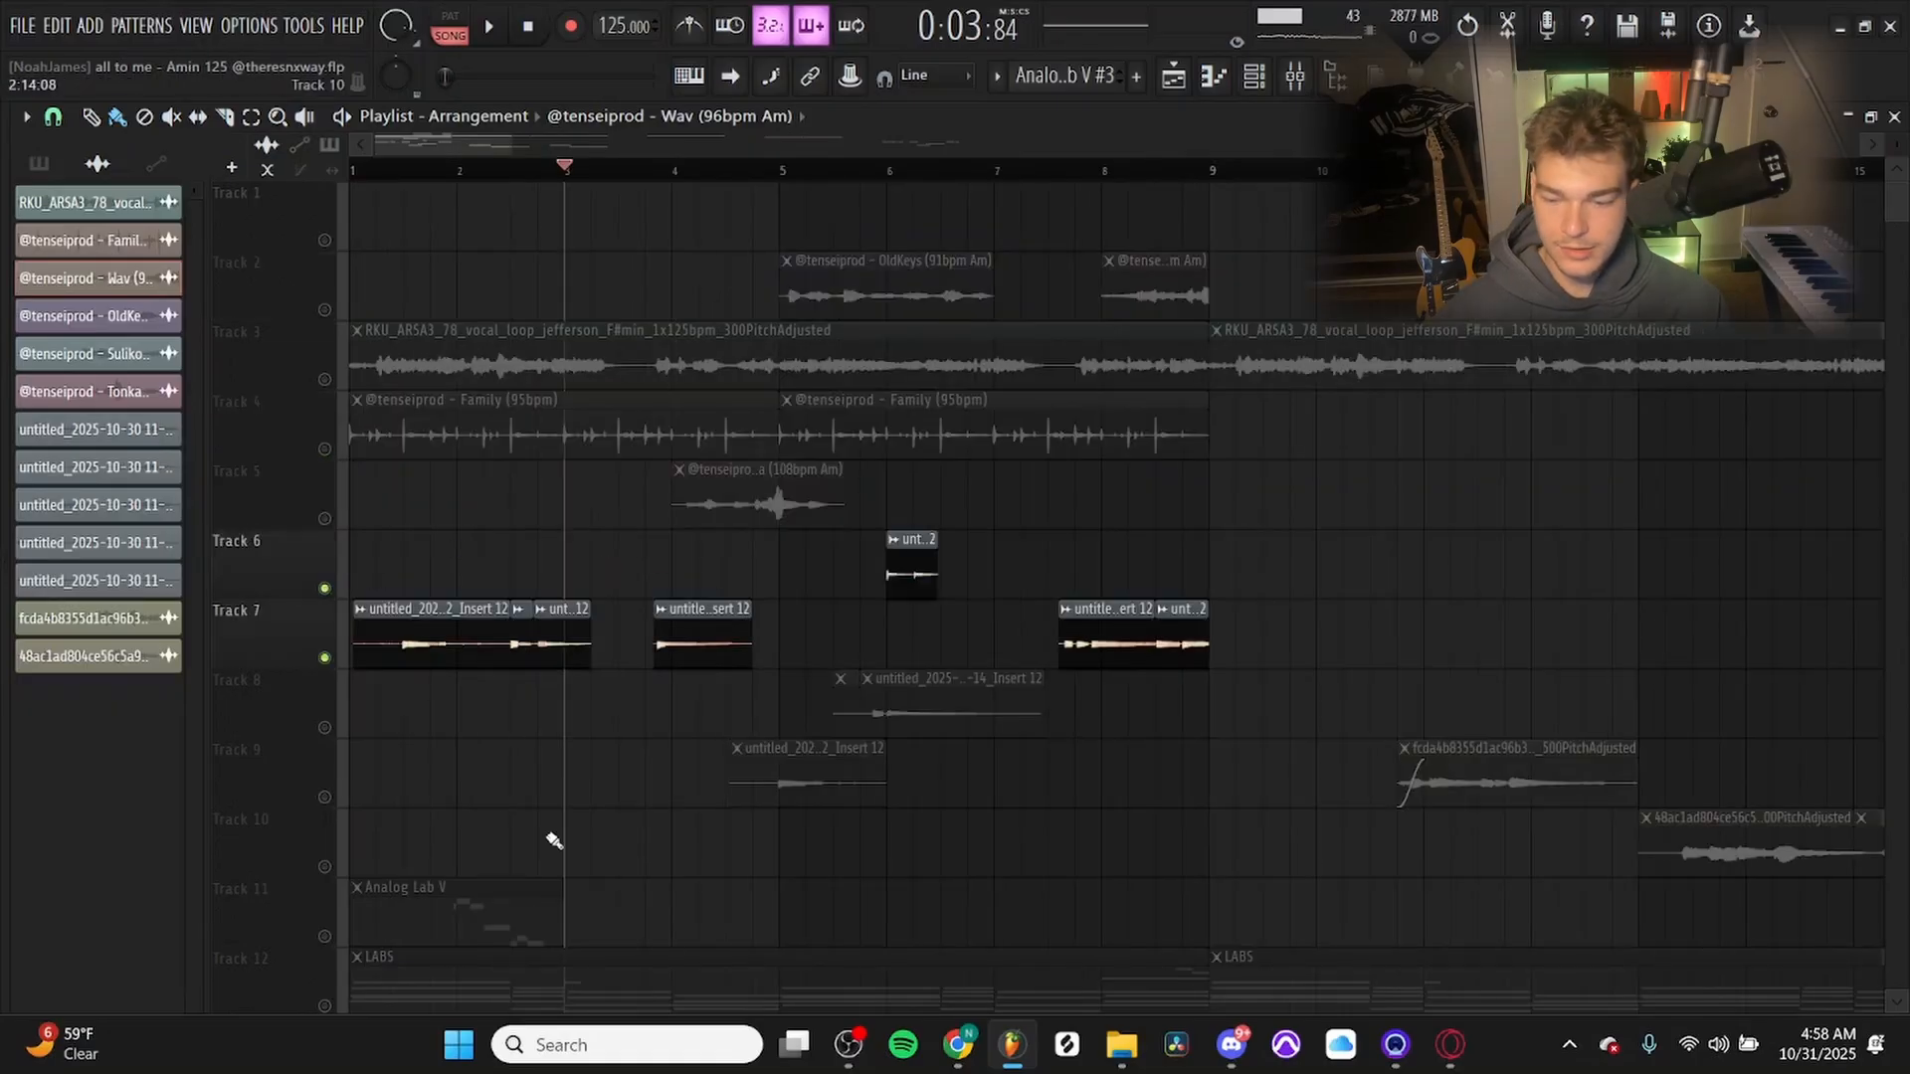
pyautogui.click(324, 728)
pyautogui.click(325, 797)
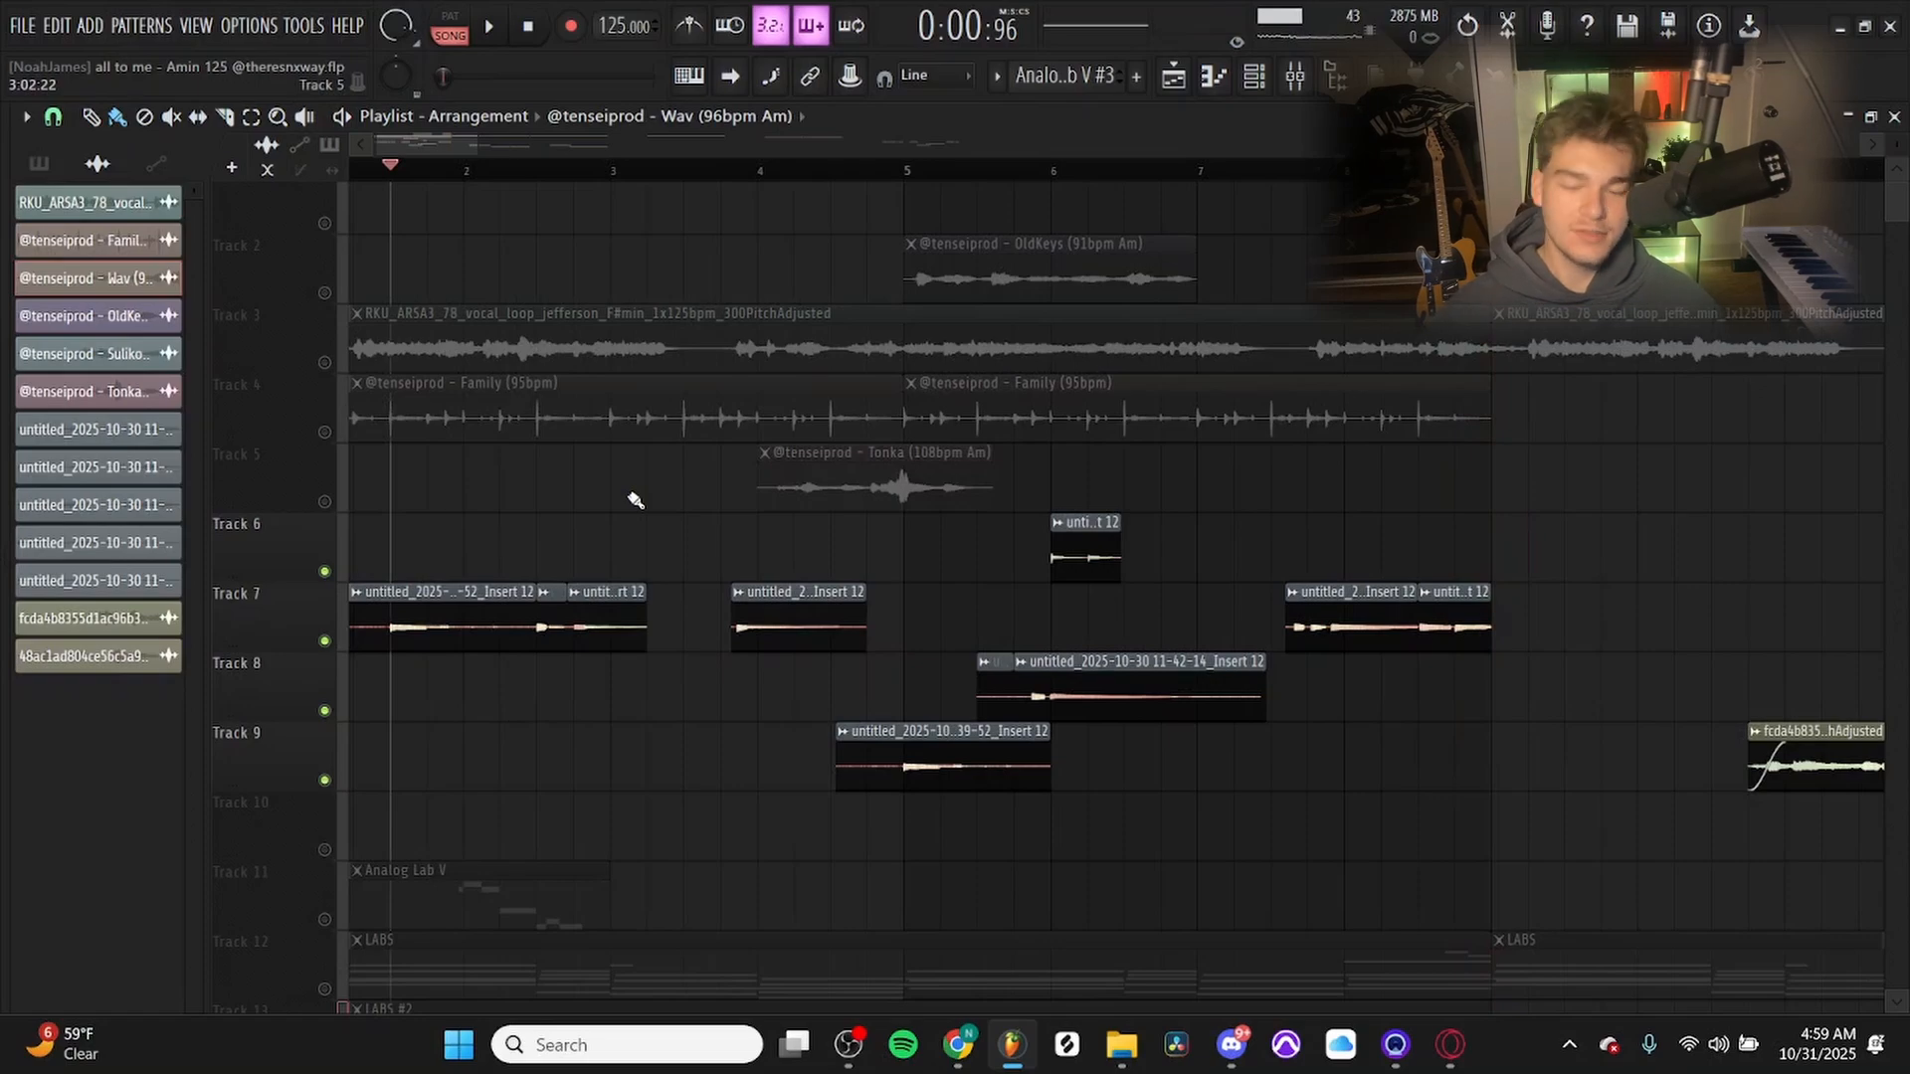
# Inspect Flying-AutoWahwah and Fruity Parametric EQ 2 on mixer Insert 12, and compare its sound with the effects bypassed and enabled.
pyautogui.press('F9')
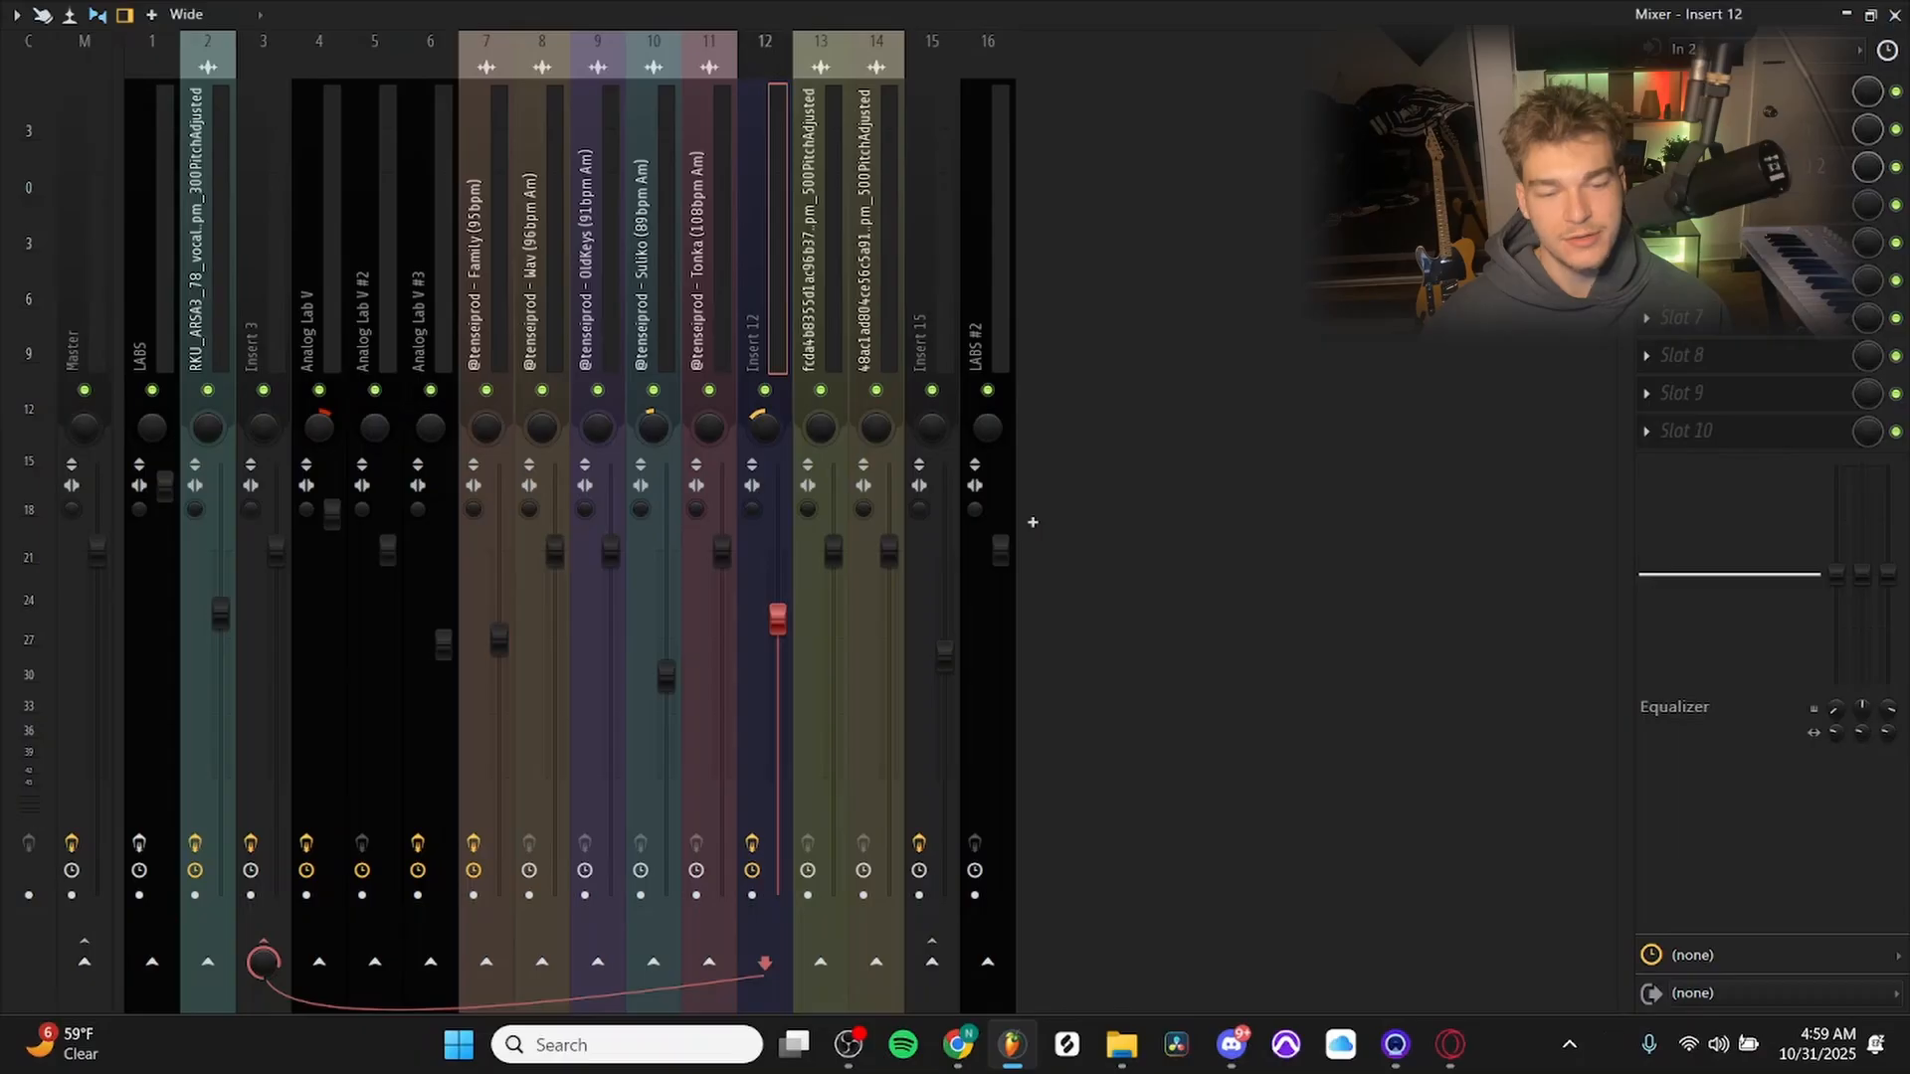
pyautogui.click(1731, 91)
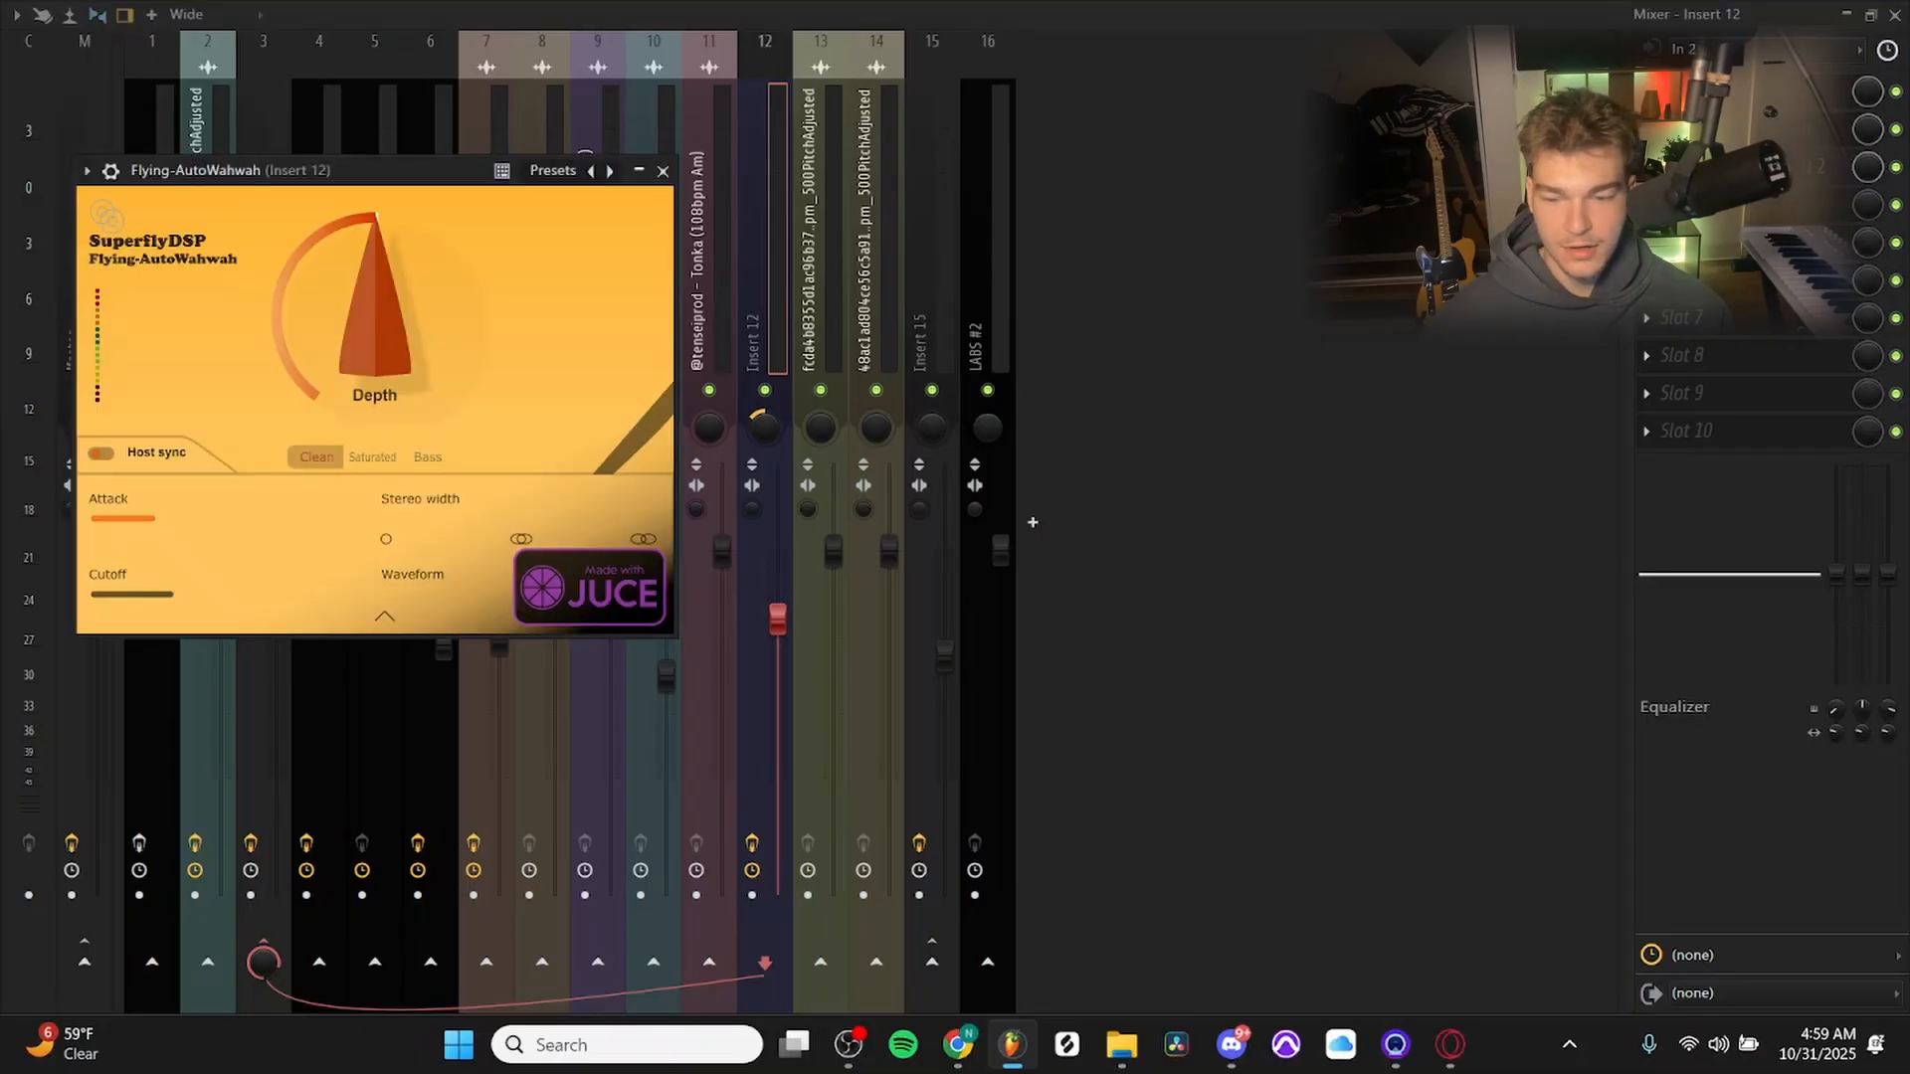
pyautogui.click(663, 170)
pyautogui.click(1731, 167)
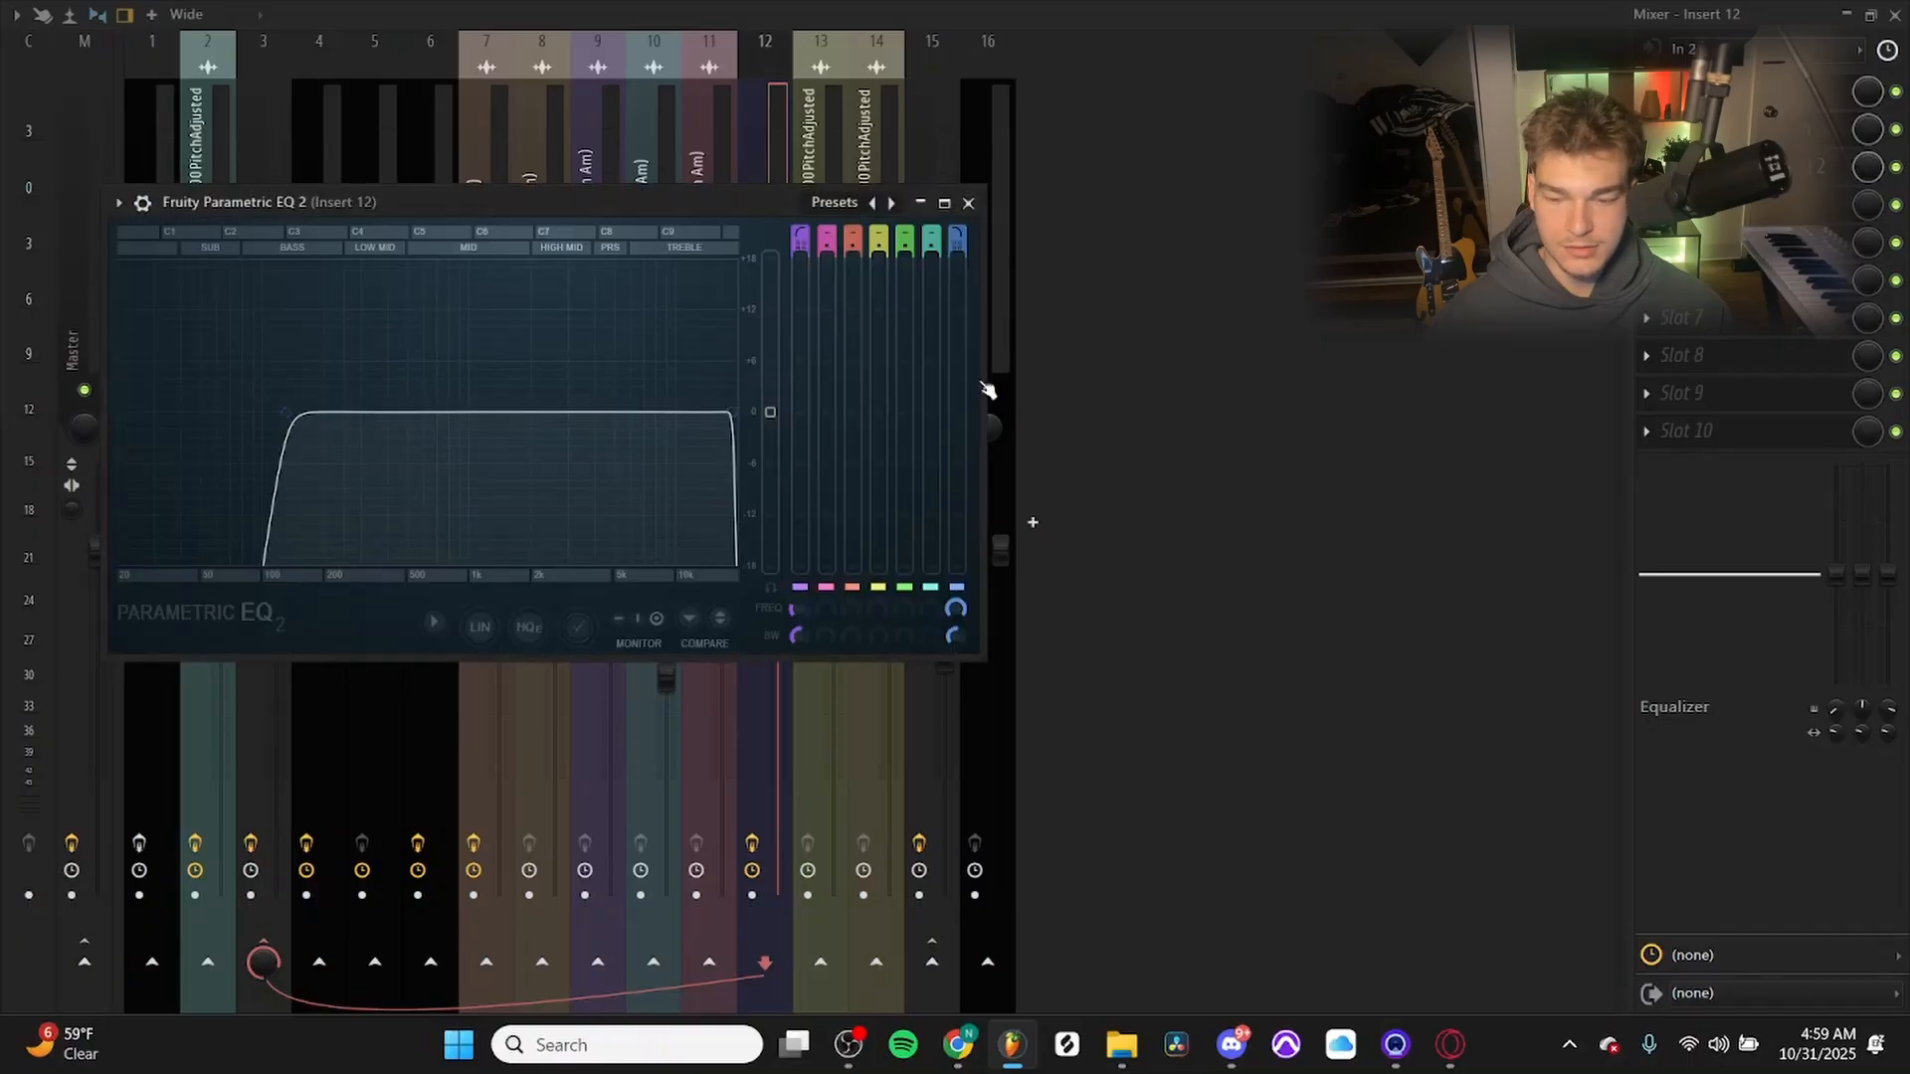
pyautogui.click(968, 202)
pyautogui.click(756, 845)
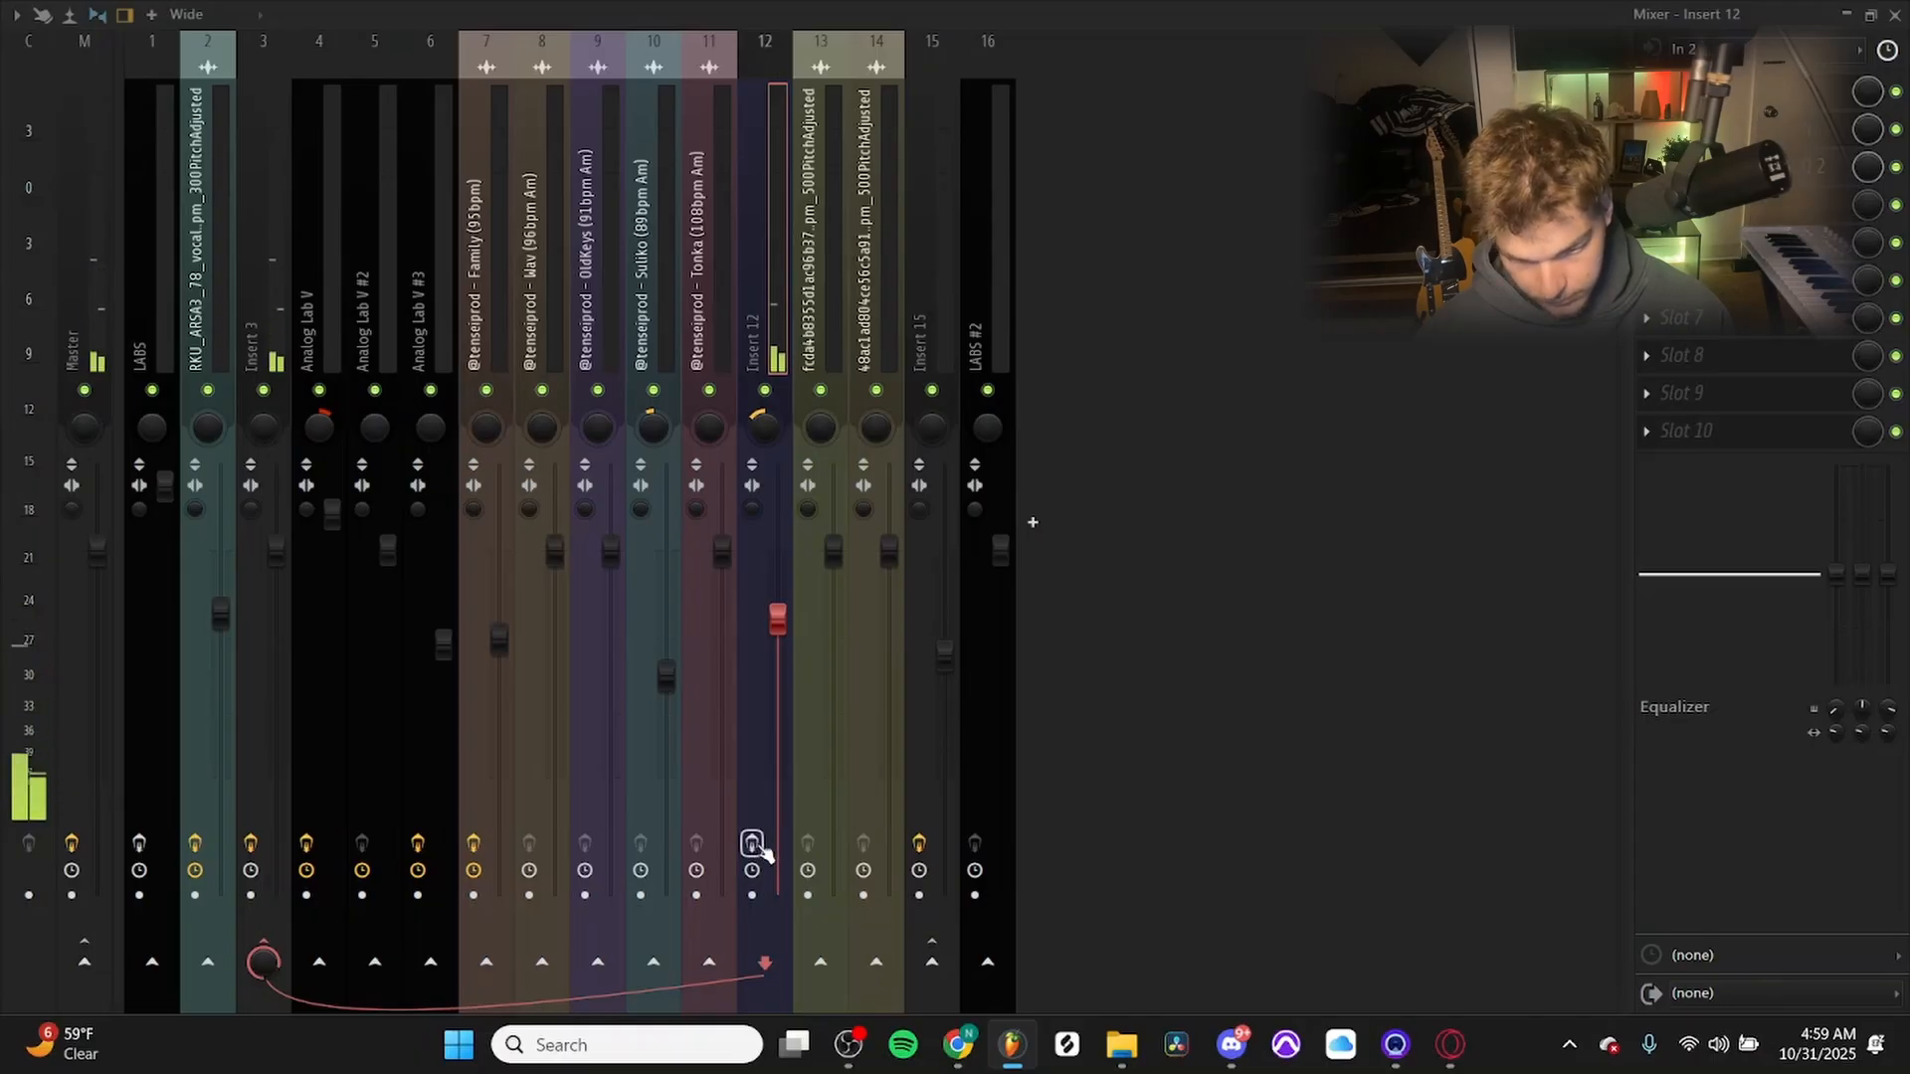
pyautogui.click(756, 846)
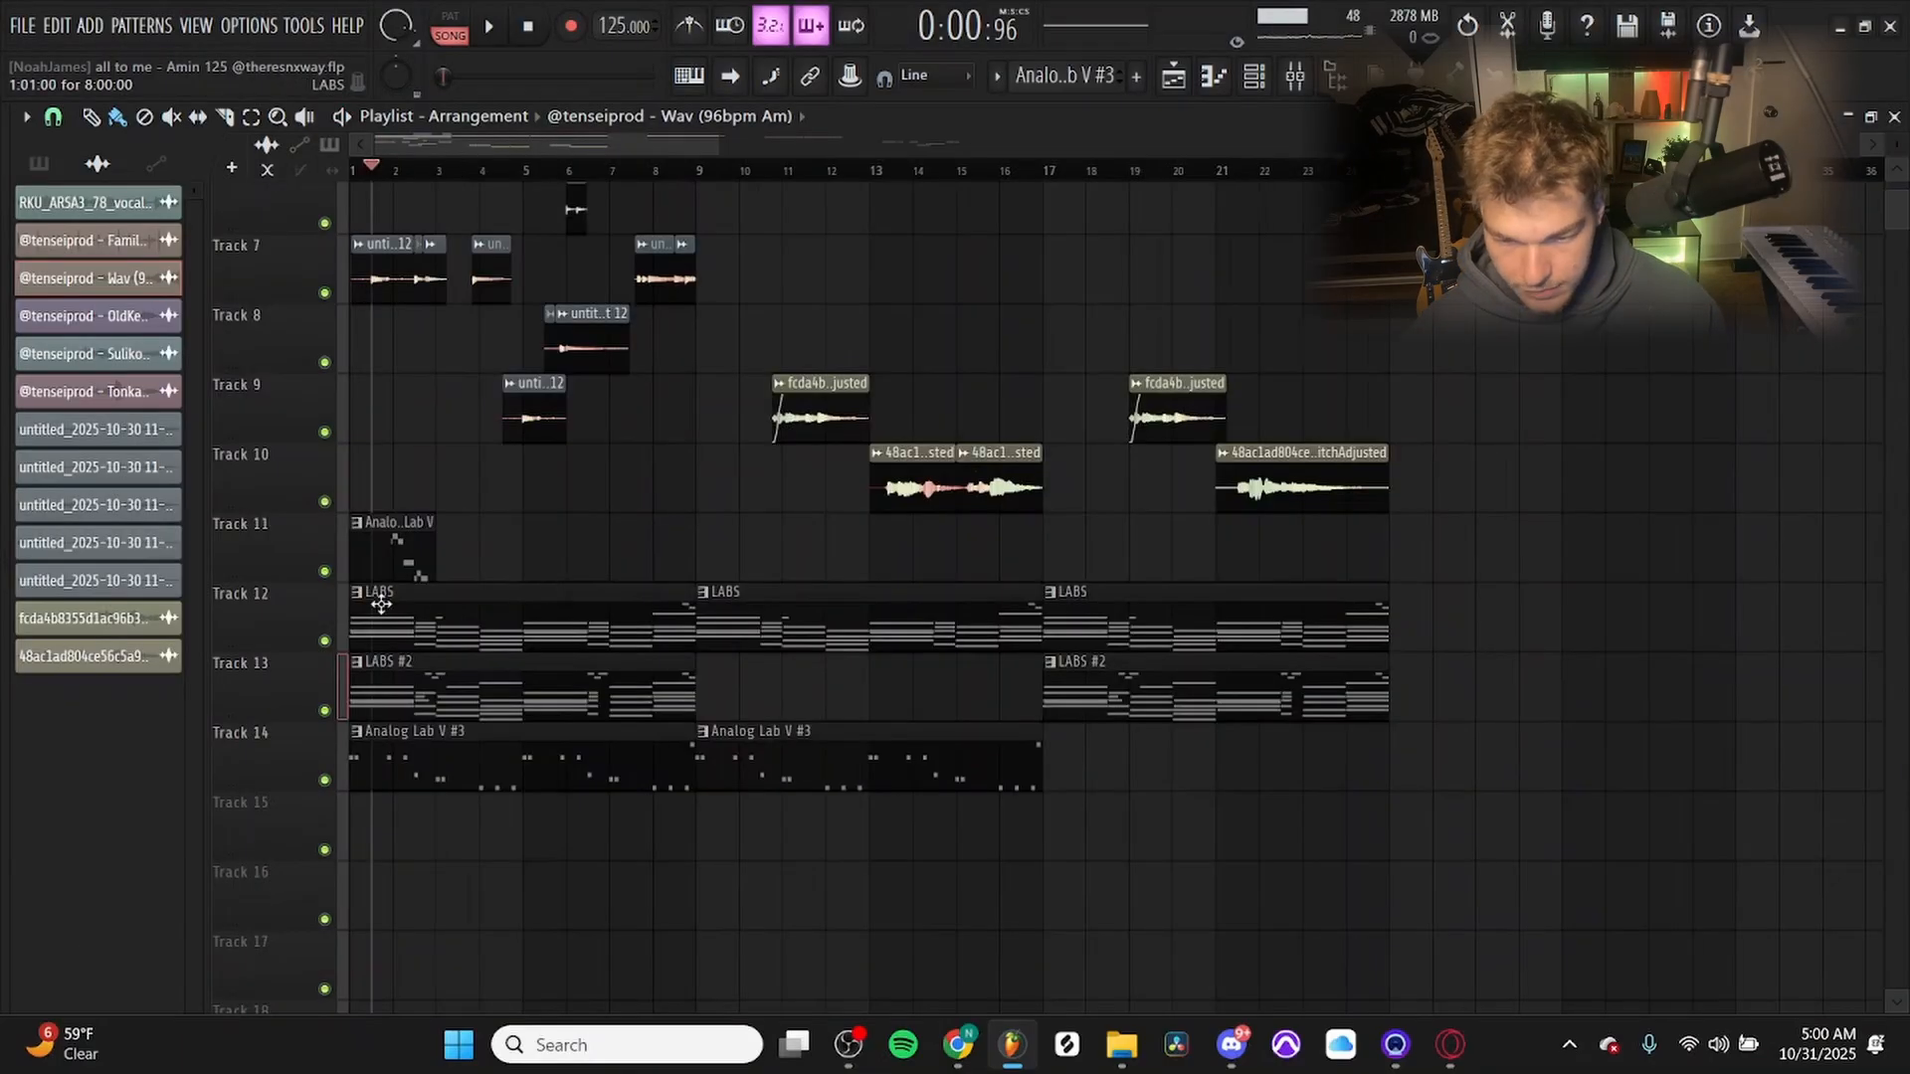
# Play the full arrangement from bar 11 to hear the pitch-adjusted samples on Tracks 9 and 10 with the other tracks.
pyautogui.scroll(-3, 898, 241)
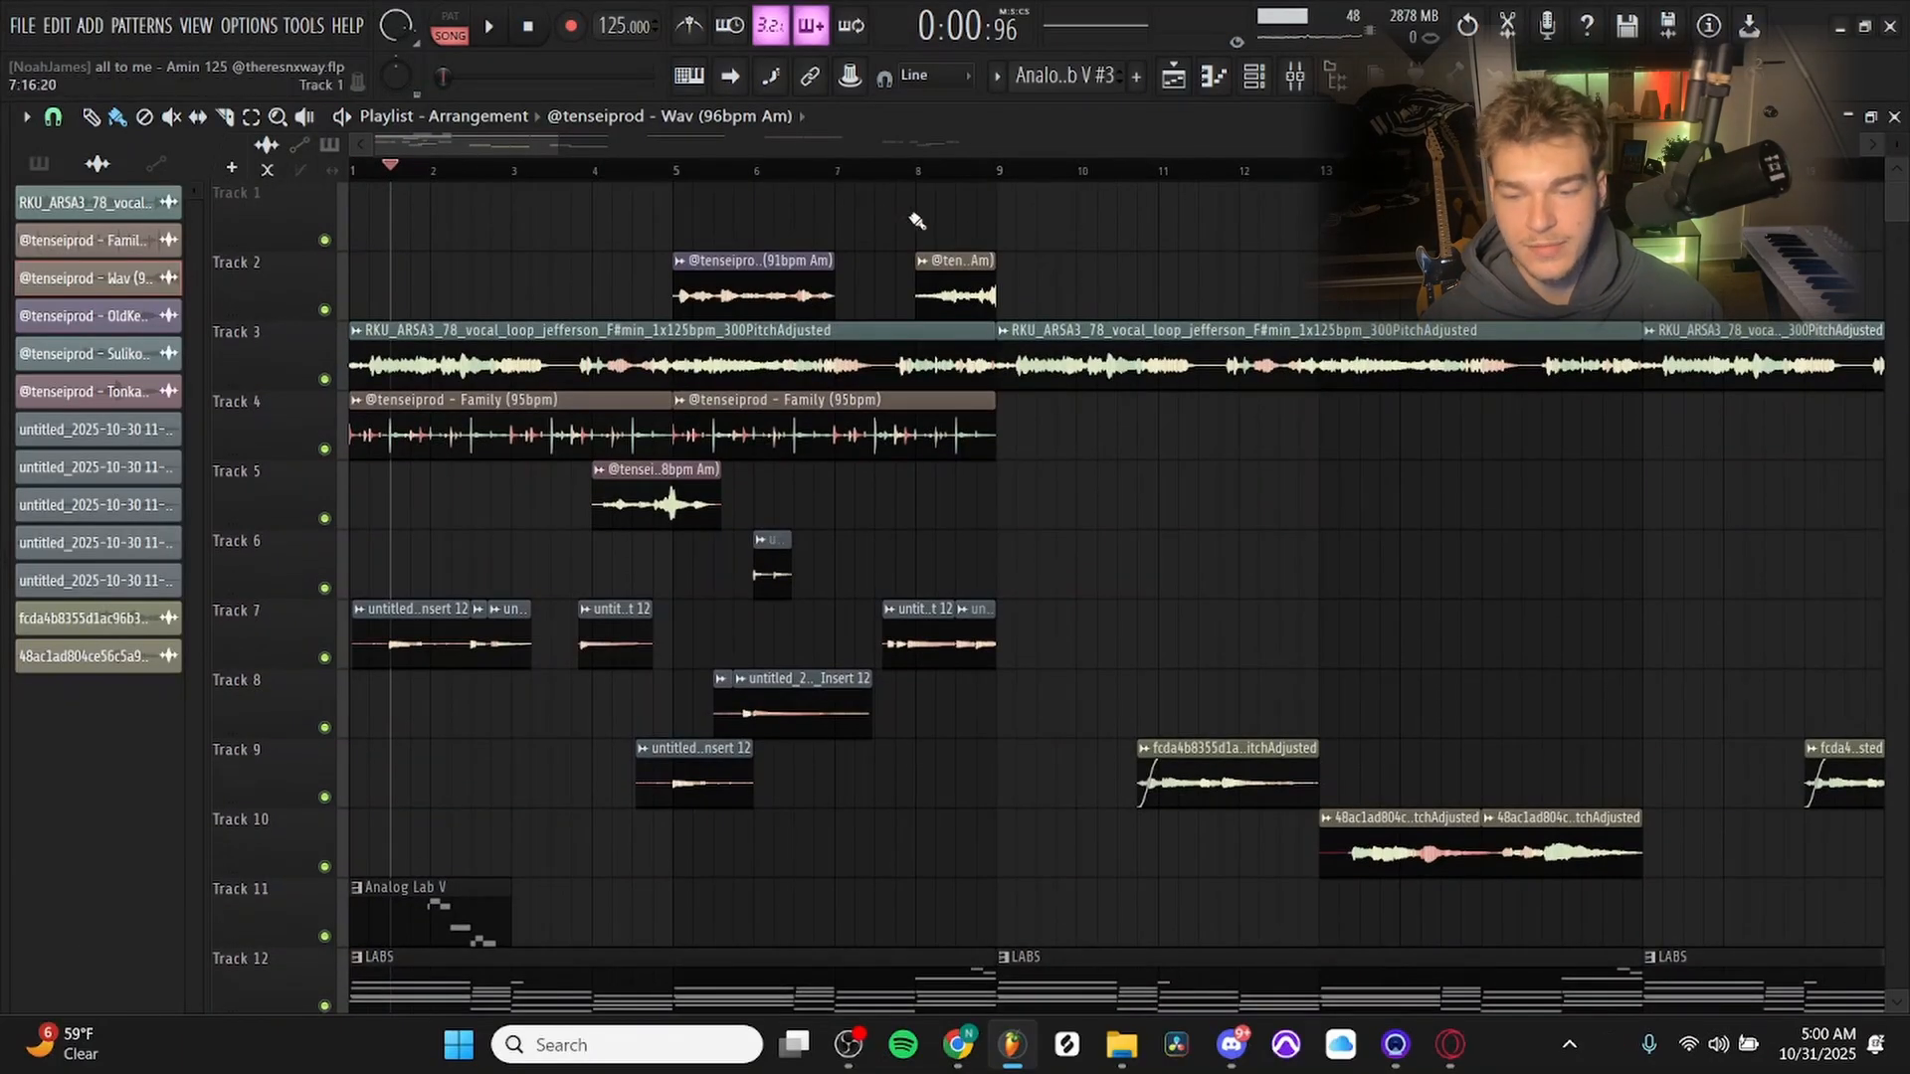
pyautogui.moveTo(483, 177); pyautogui.dragTo(265, 178)
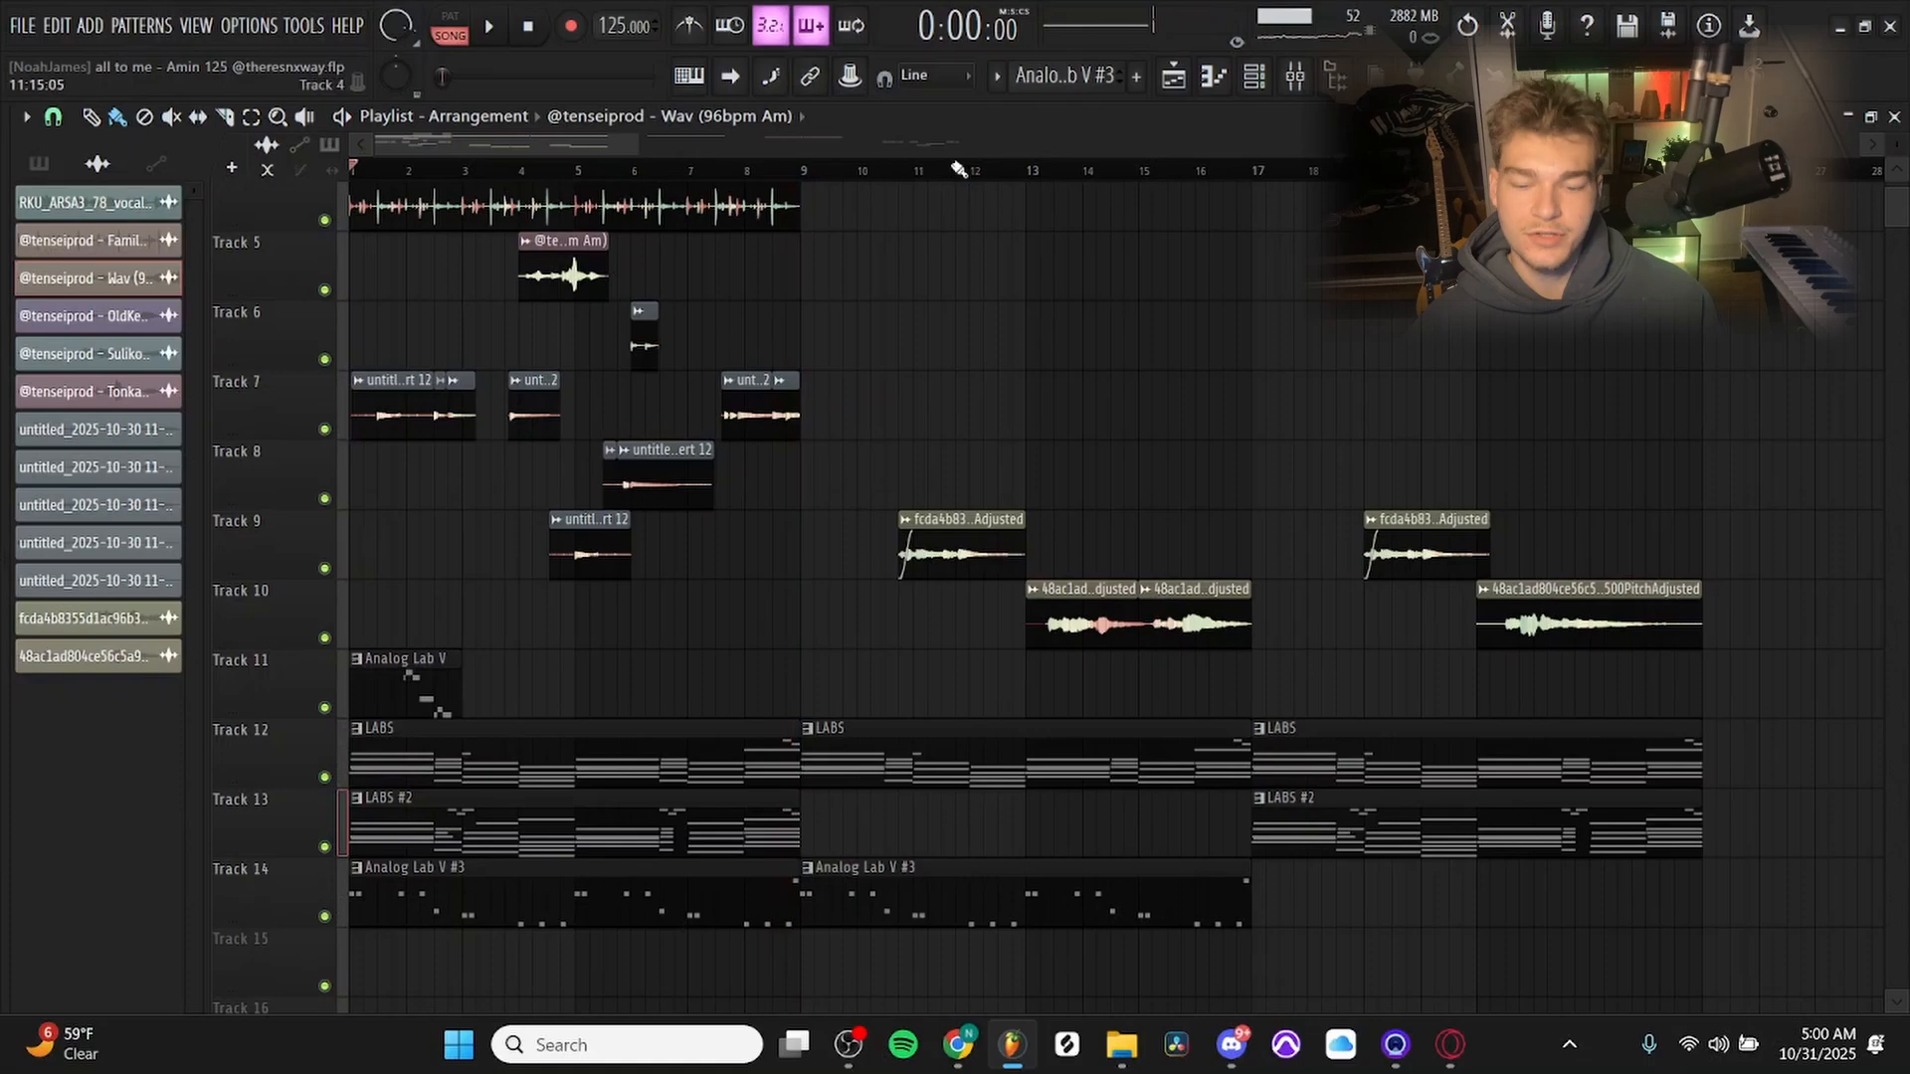
pyautogui.scroll(2, 979, 398)
pyautogui.moveTo(1064, 498); pyautogui.dragTo(885, 549)
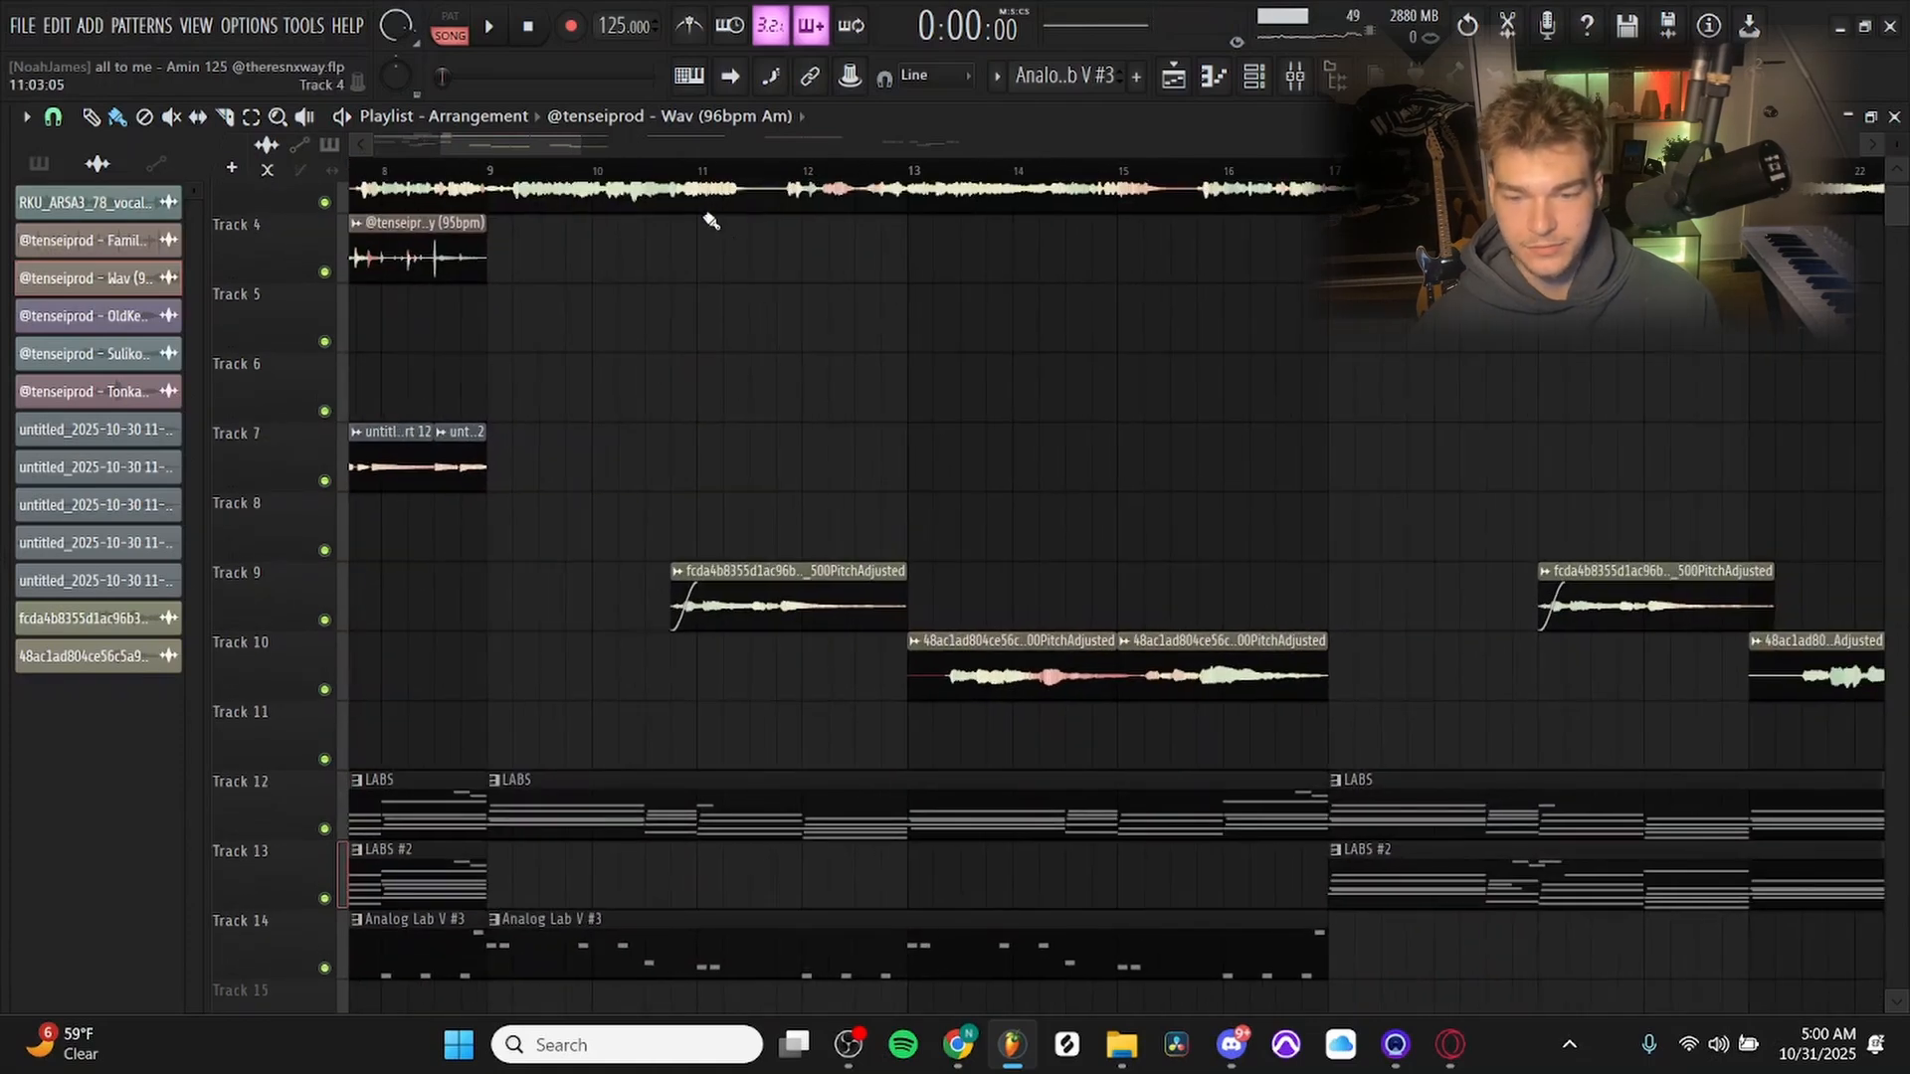
pyautogui.click(698, 169)
pyautogui.press('space')
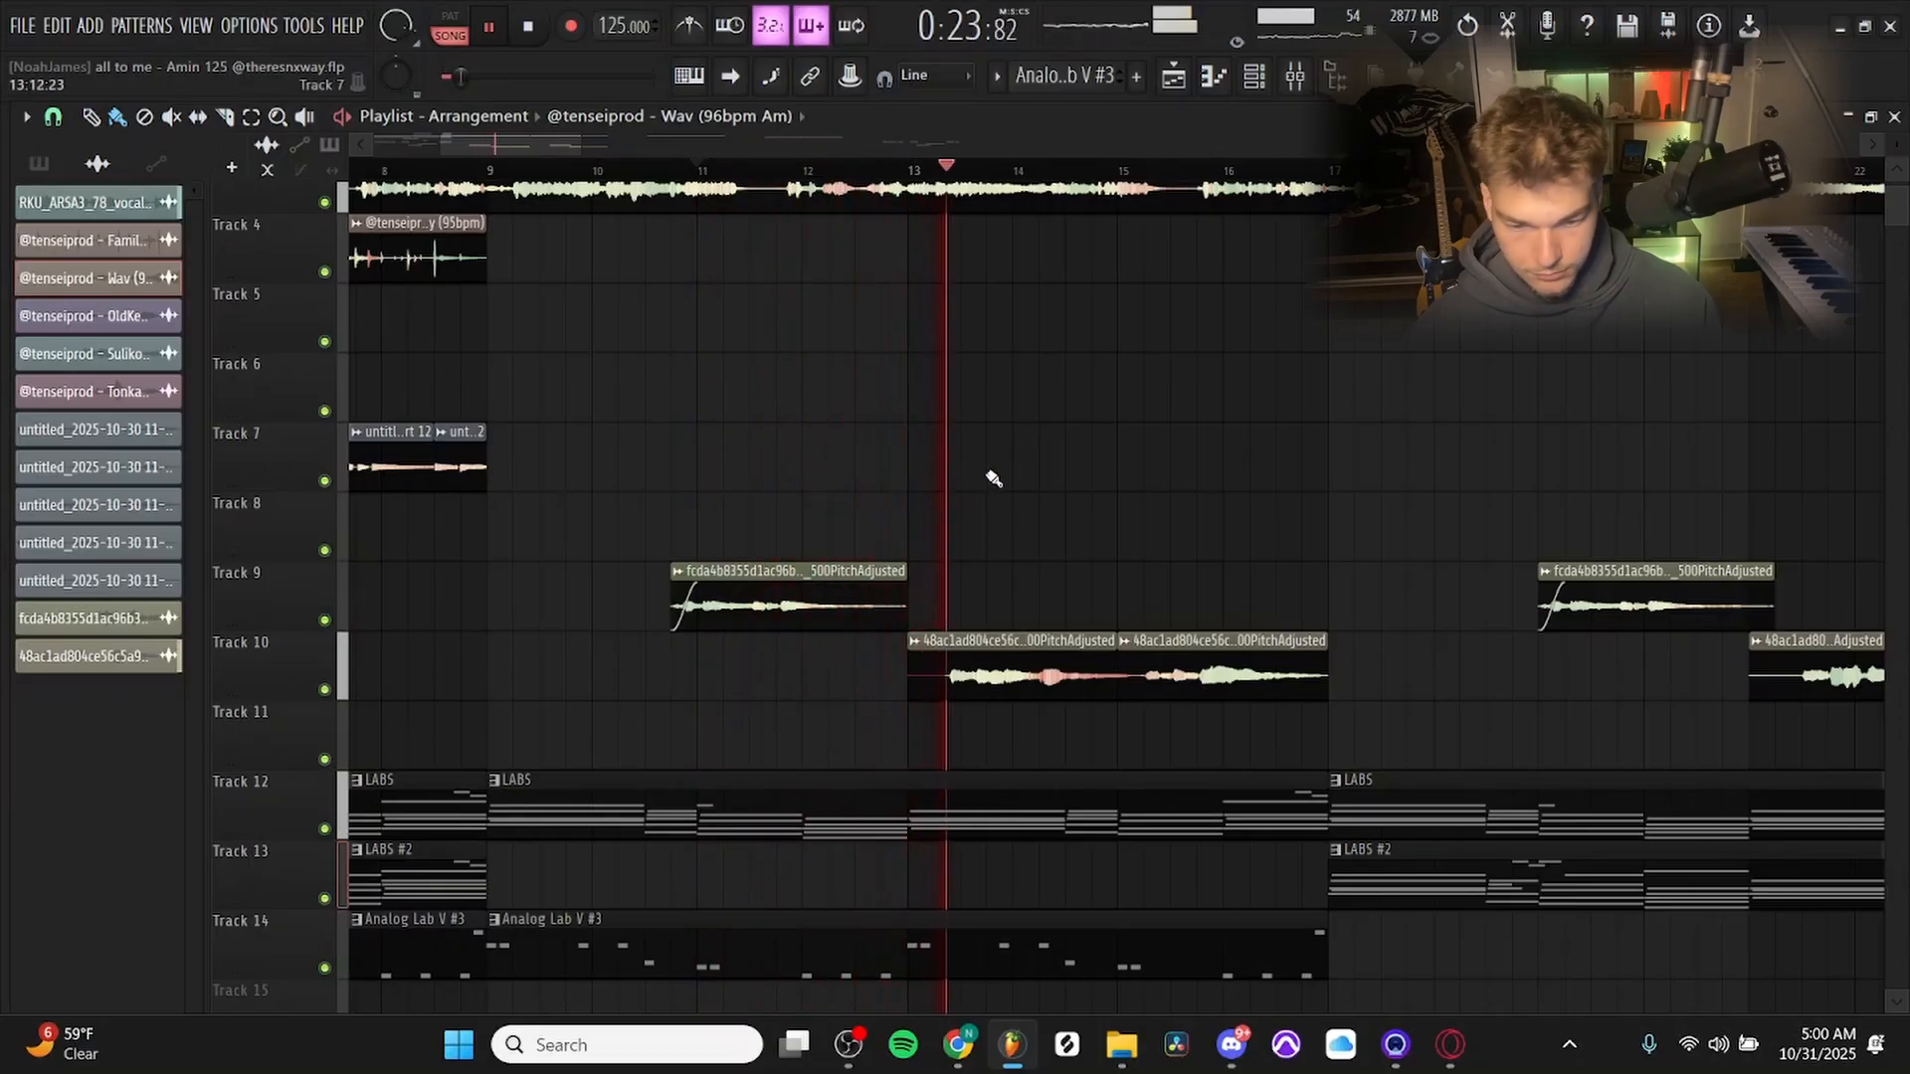
pyautogui.scroll(-2, 1099, 499)
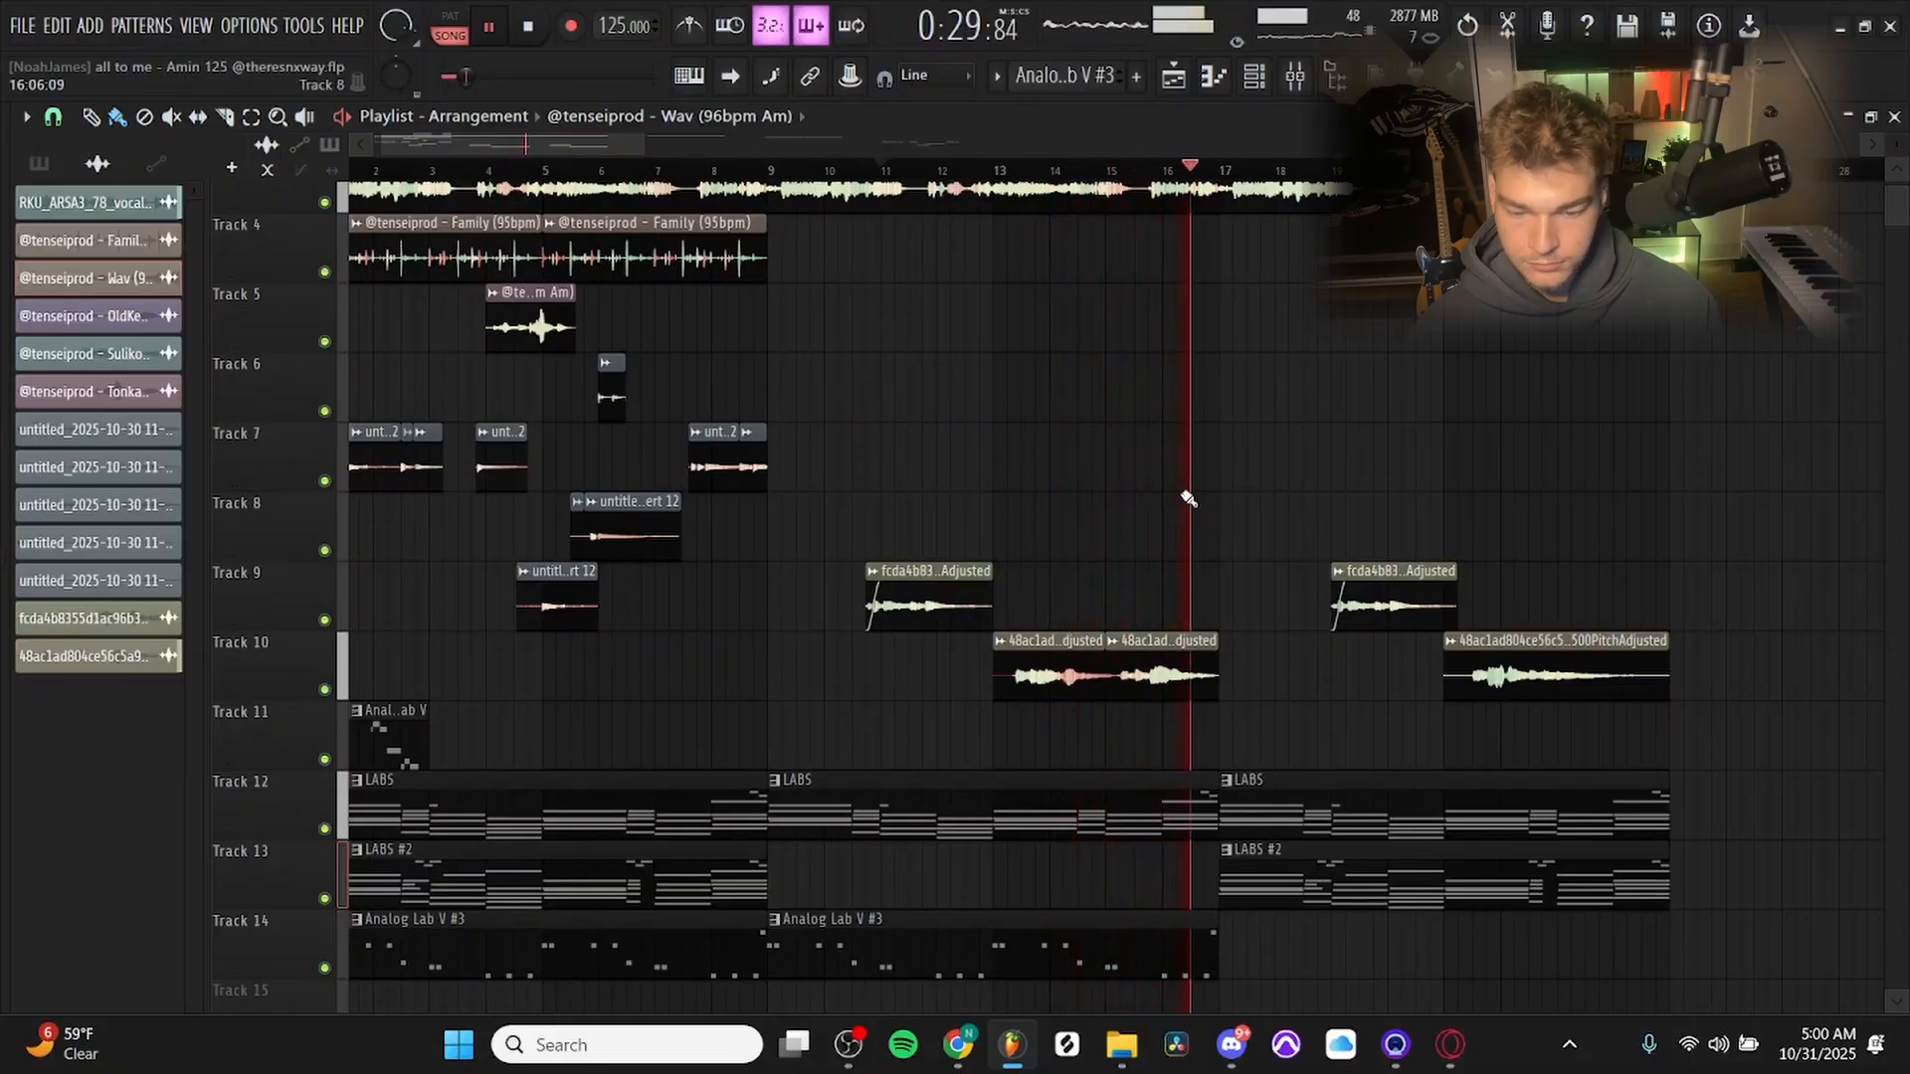
pyautogui.press('space')
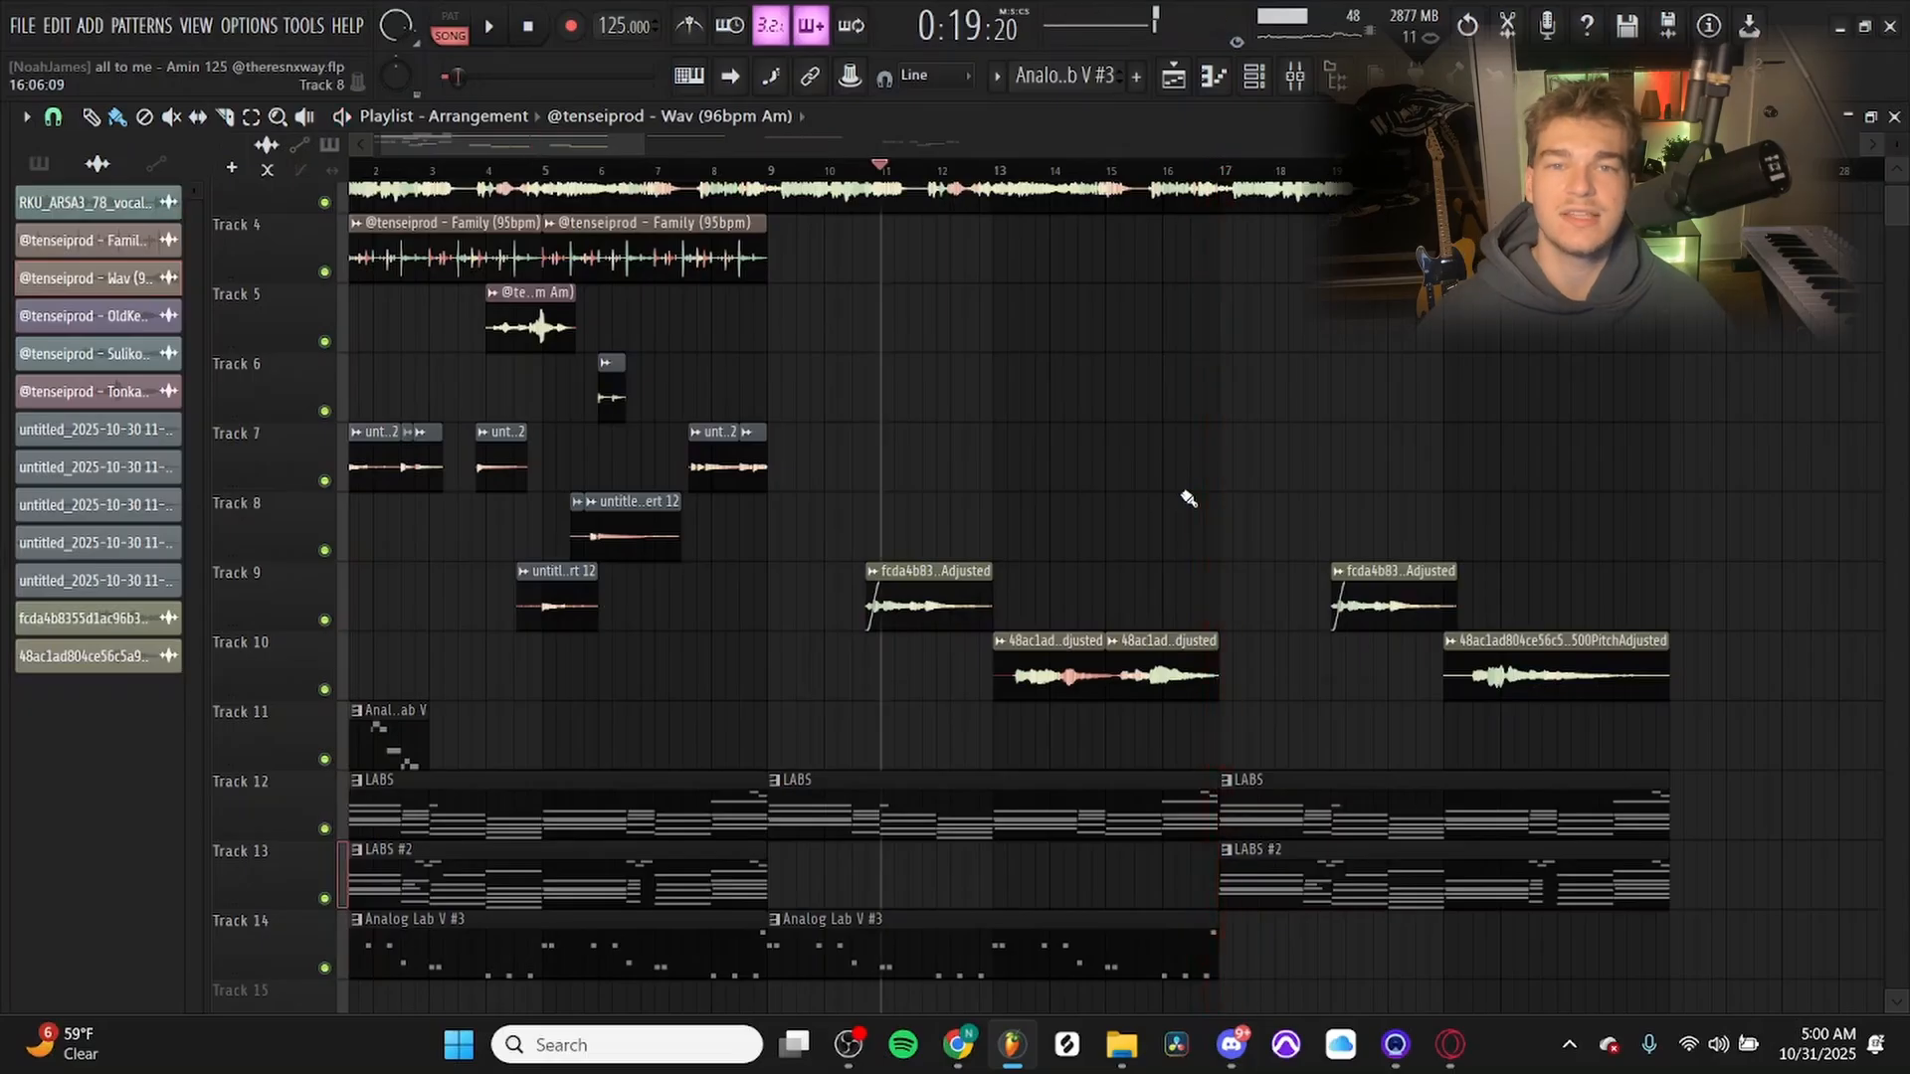